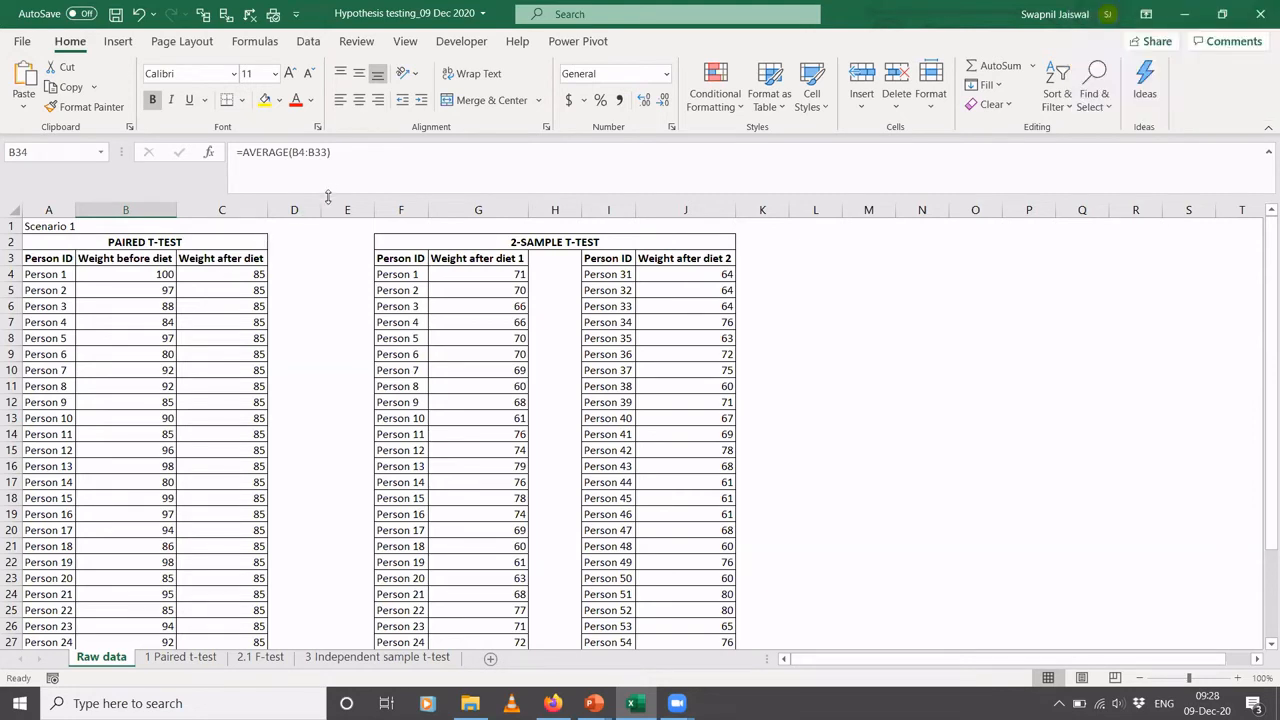
{"action": "left_click", "coordinate": [308, 41]}
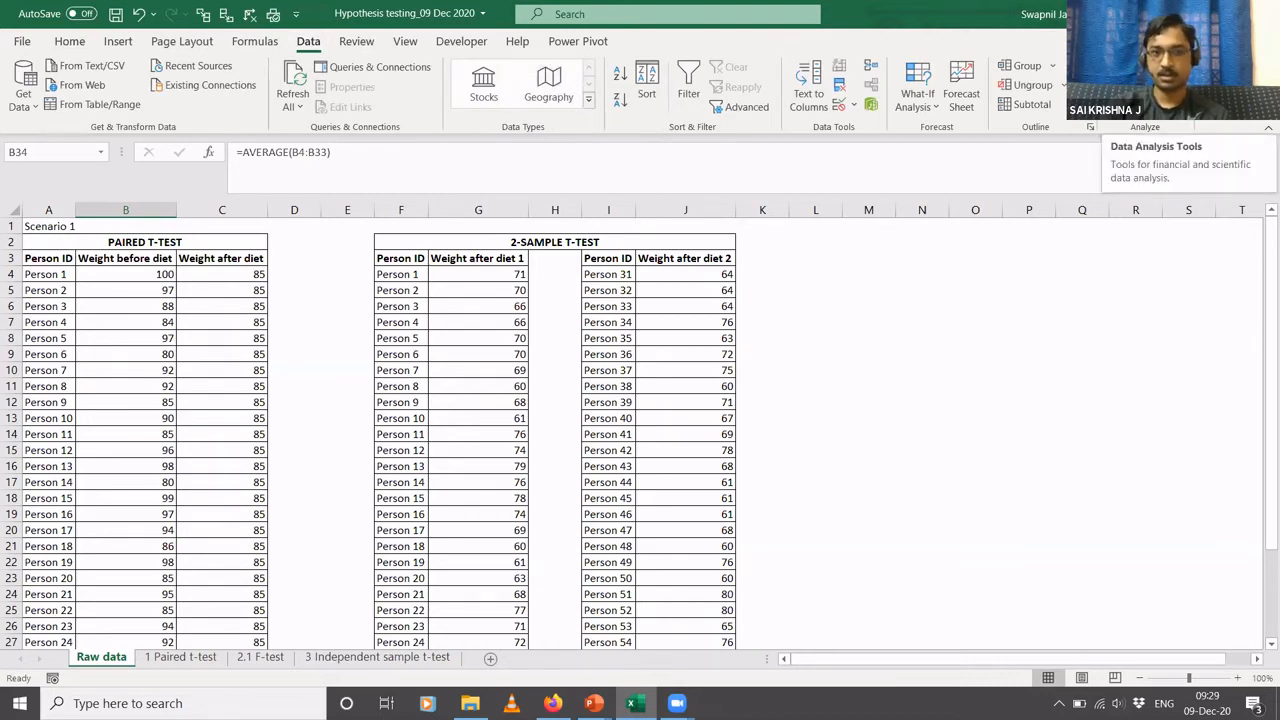
{"action": "left_click", "coordinate": [1130, 90]}
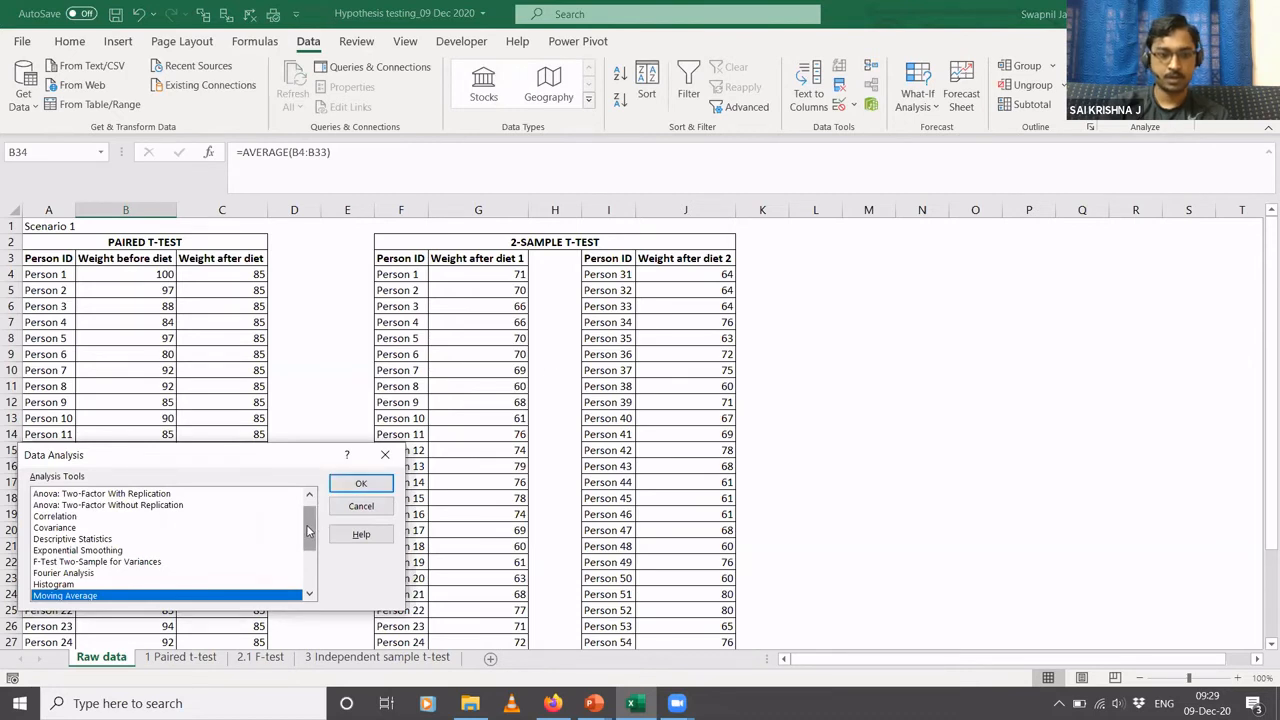
{"action": "scroll", "coordinate": [308, 530], "scroll_direction": "down", "scroll_amount": 3}
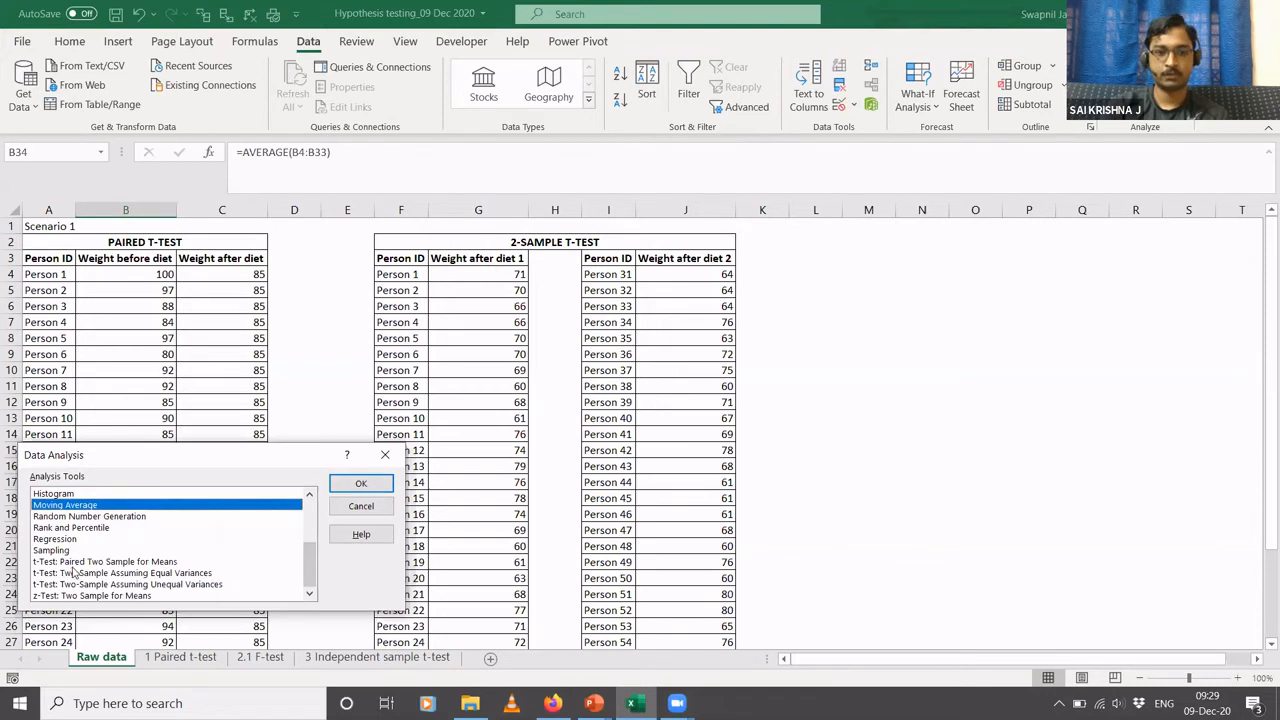
{"action": "left_click", "coordinate": [79, 562]}
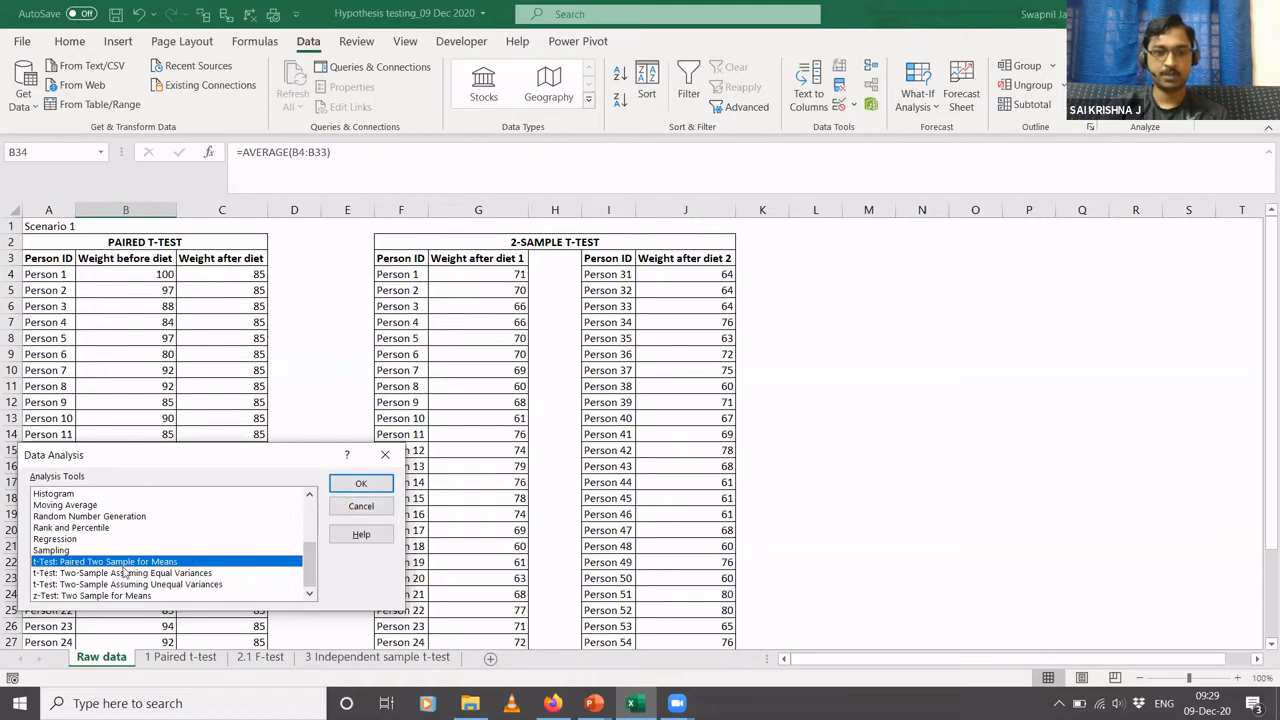
{"action": "left_click", "coordinate": [339, 483]}
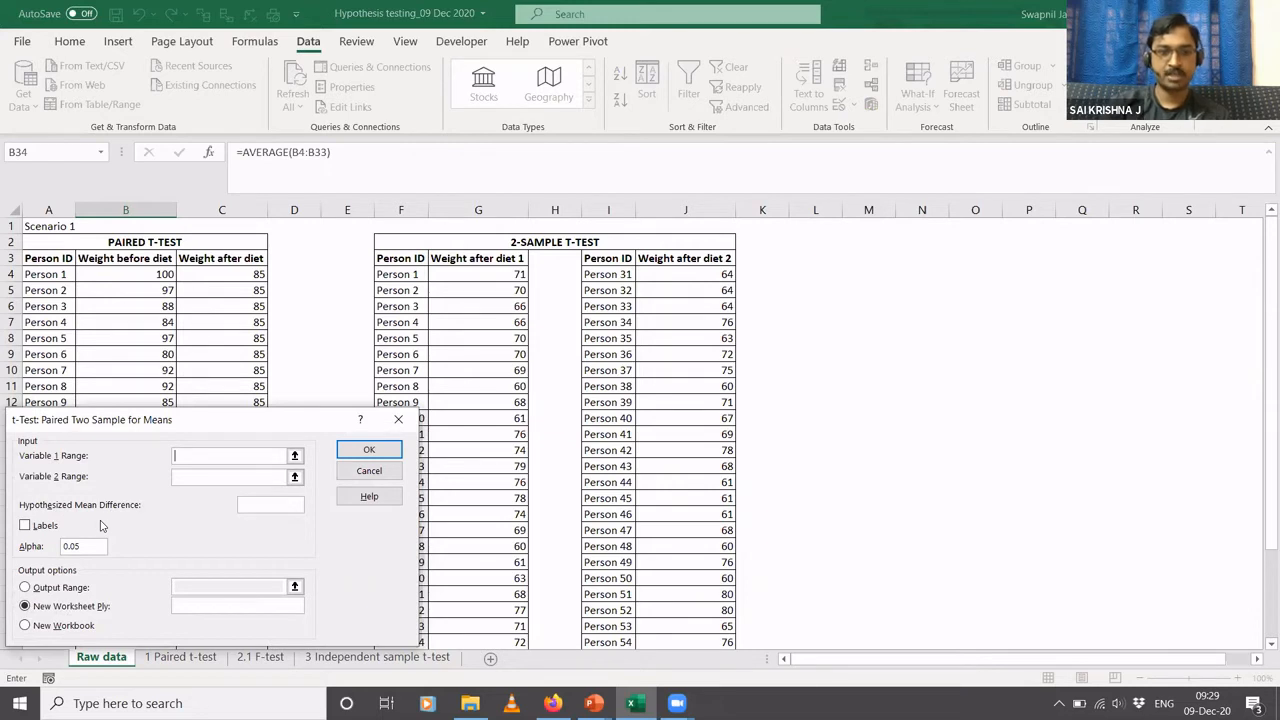
{"action": "left_click_drag", "start_coordinate": [1261, 257], "coordinate": [1262, 290]}
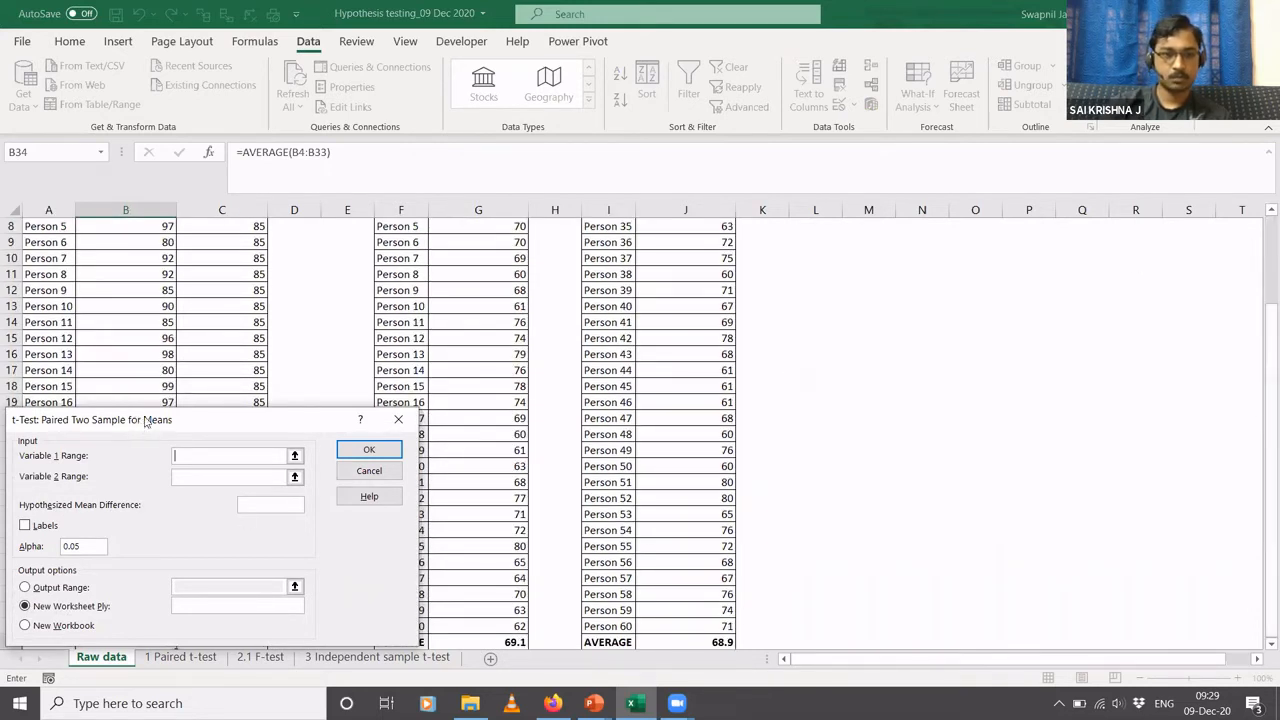
{"action": "left_click_drag", "start_coordinate": [139, 425], "coordinate": [347, 311]}
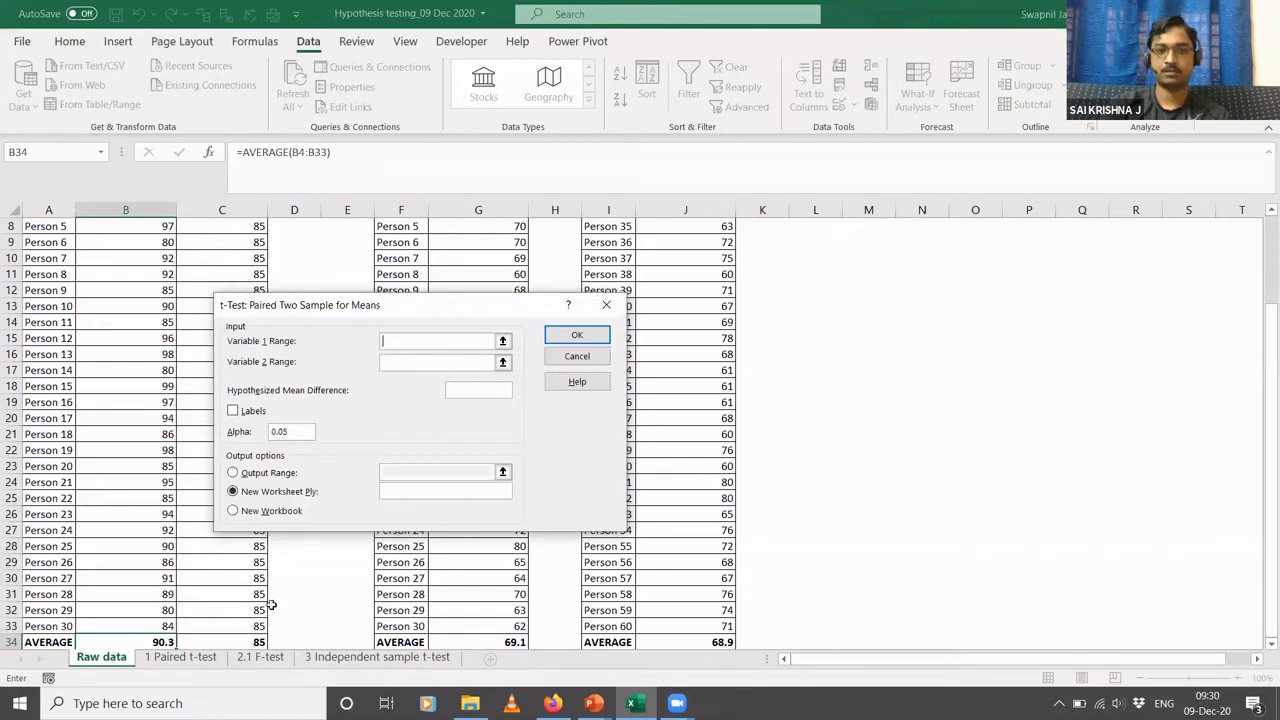
{"action": "left_click", "coordinate": [467, 394]}
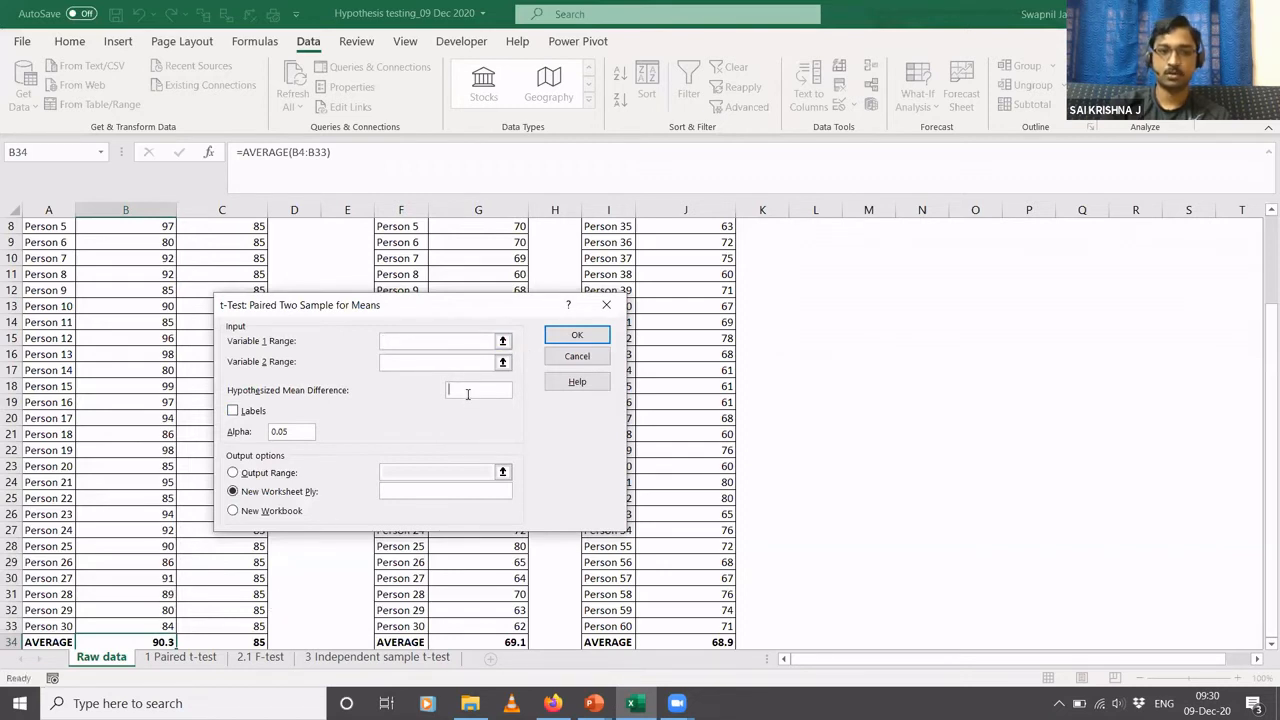
{"action": "type", "text": "0"}
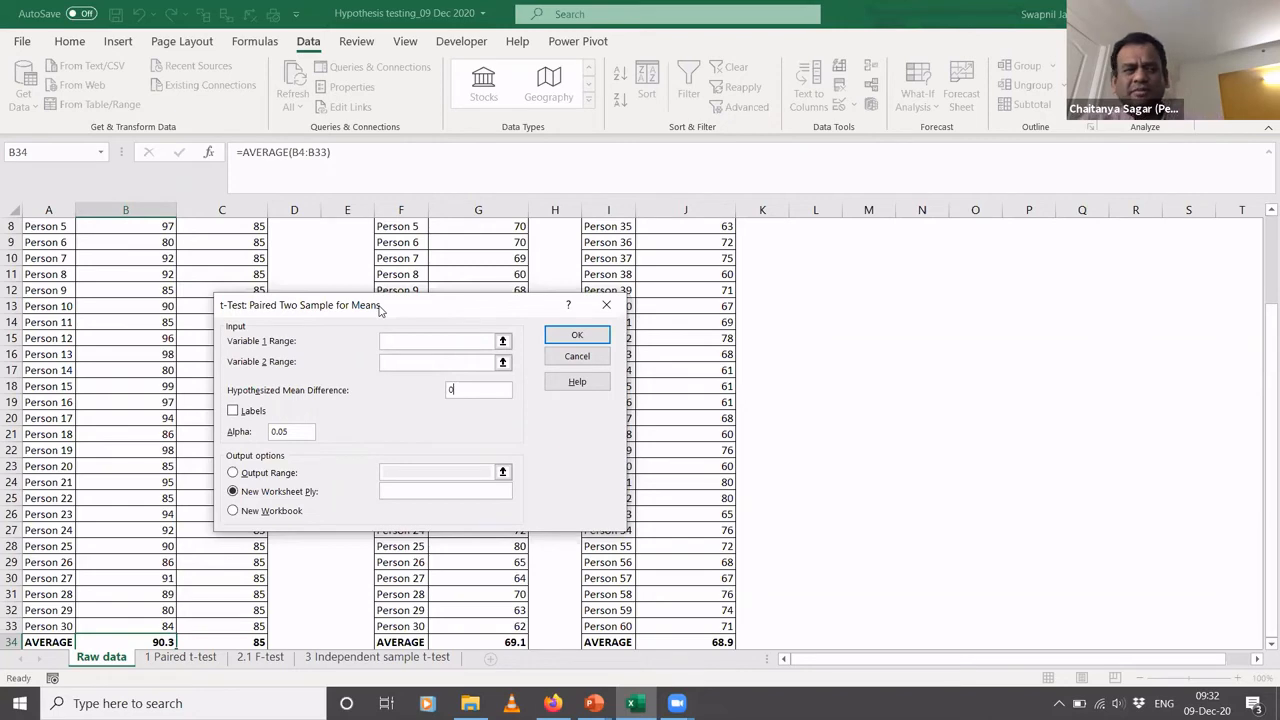
Switch to the PowerPoint slide show and review the "How to read the test result?" slide, and return to the Excel raw data
{"action": "left_click", "coordinate": [590, 702]}
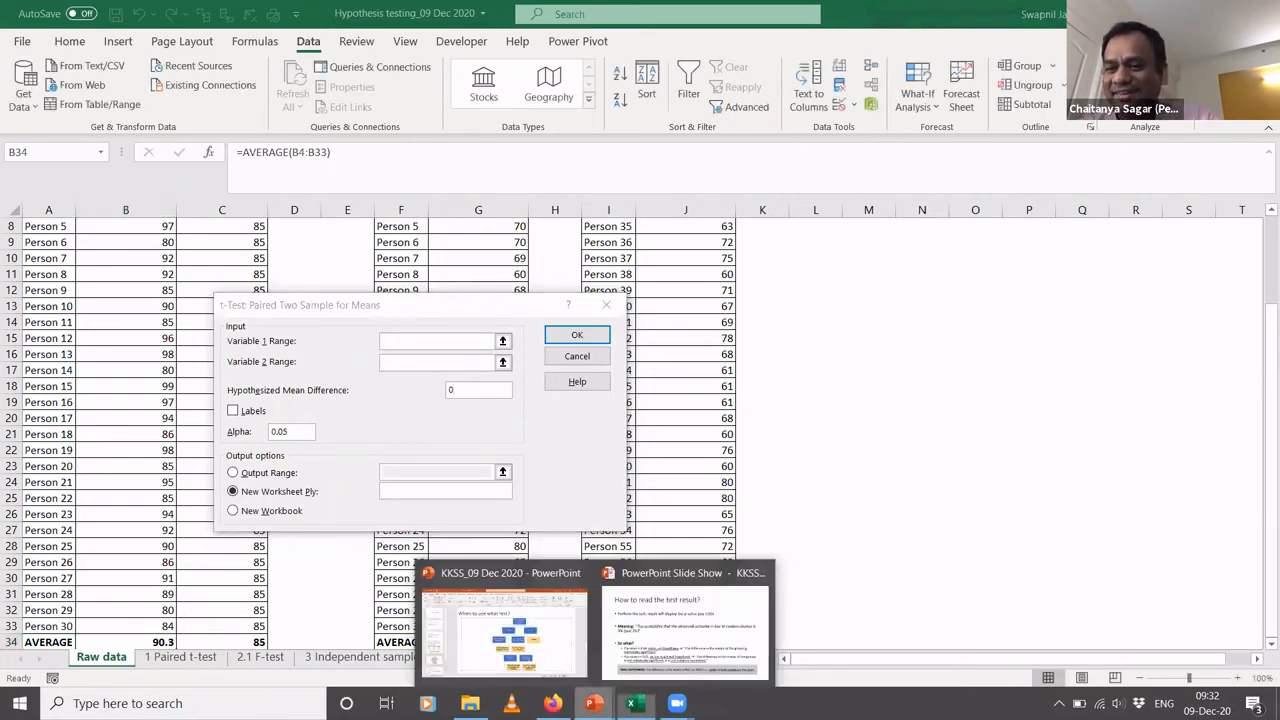
{"action": "left_click", "coordinate": [650, 640]}
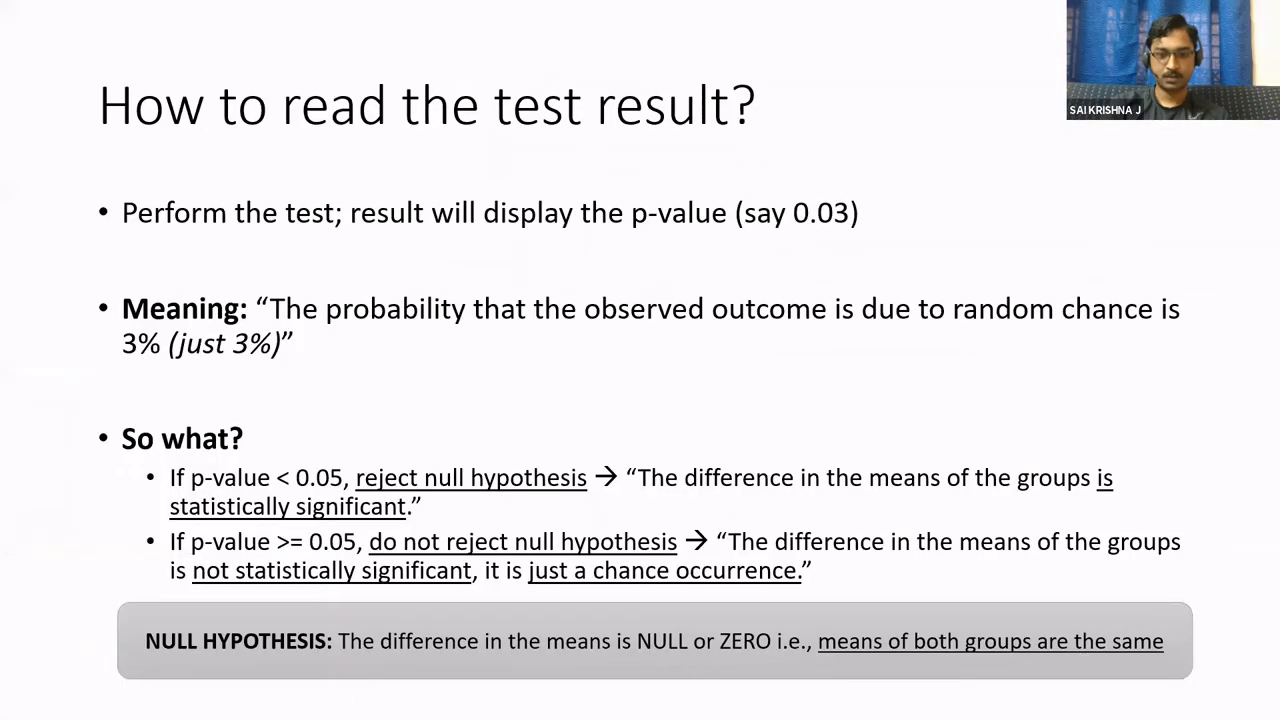
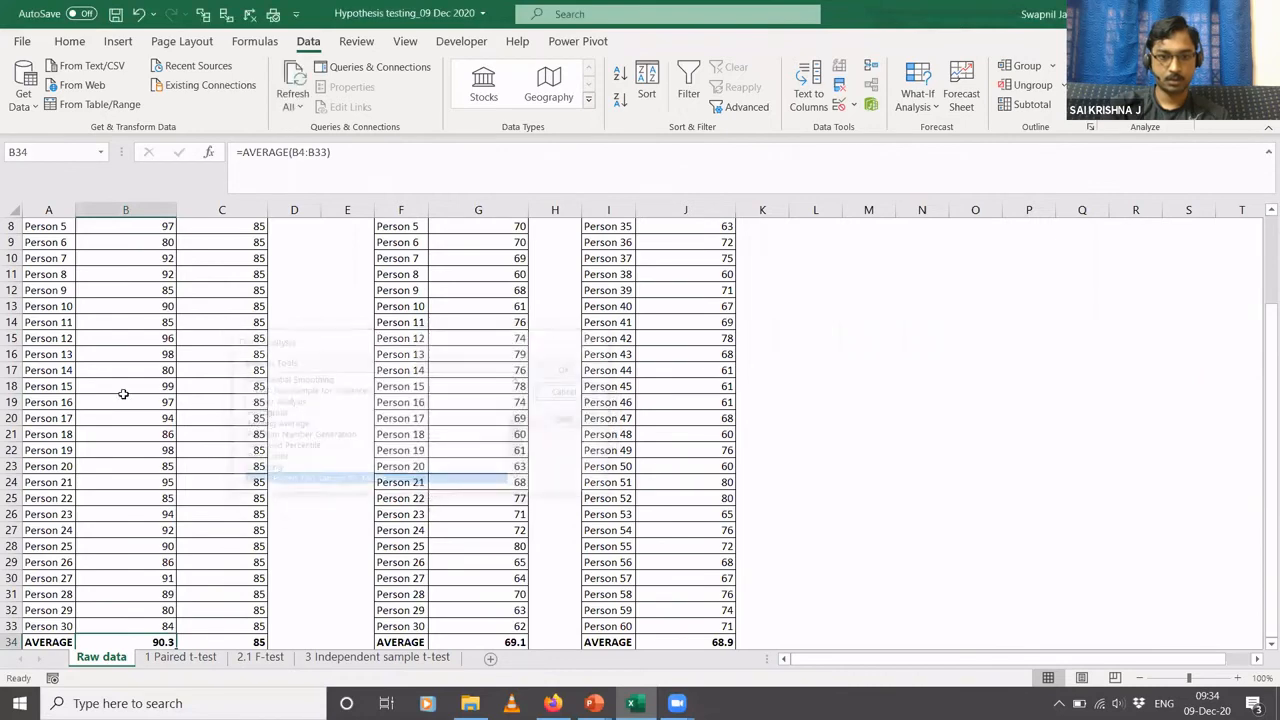
{"action": "scroll", "coordinate": [137, 393], "scroll_direction": "up", "scroll_amount": 3}
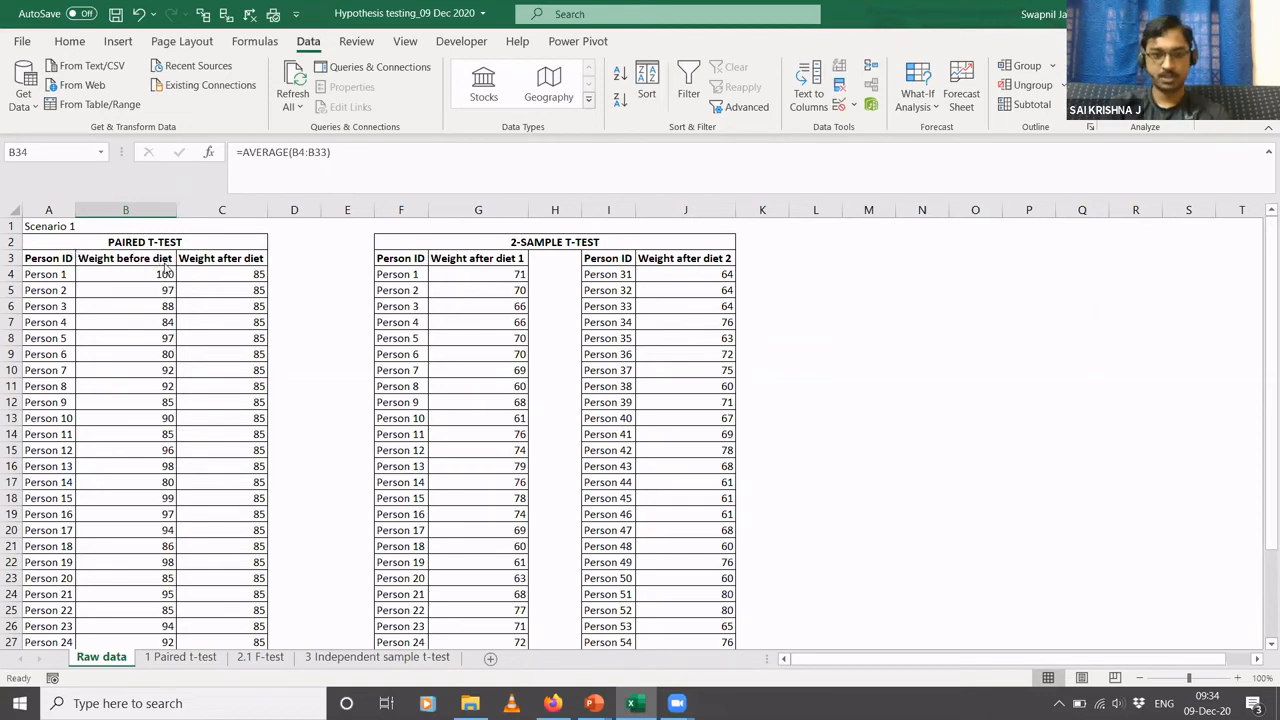
Review the "When to use what test?" decision tree in the PowerPoint slide show and return to the Excel workbook
{"action": "key", "text": "alt+Tab"}
{"action": "key", "text": "Left"}
{"action": "key", "text": "Right"}
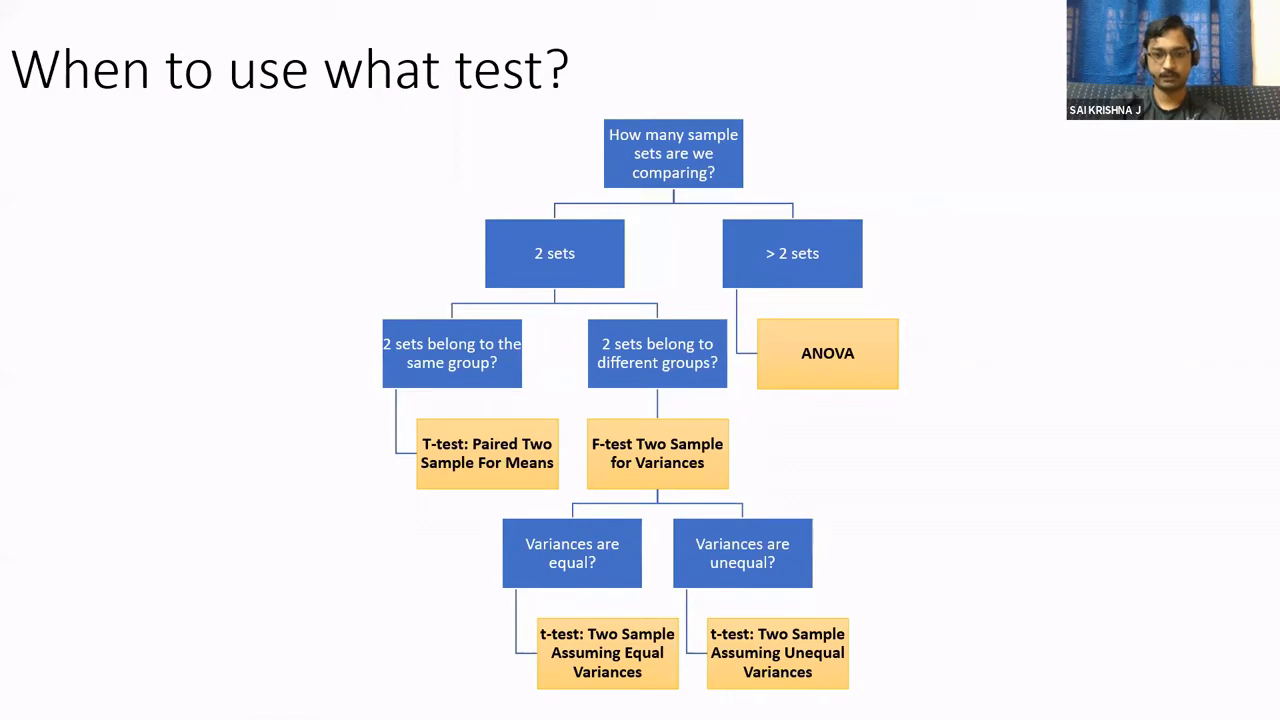
{"action": "key", "text": "alt+Tab"}
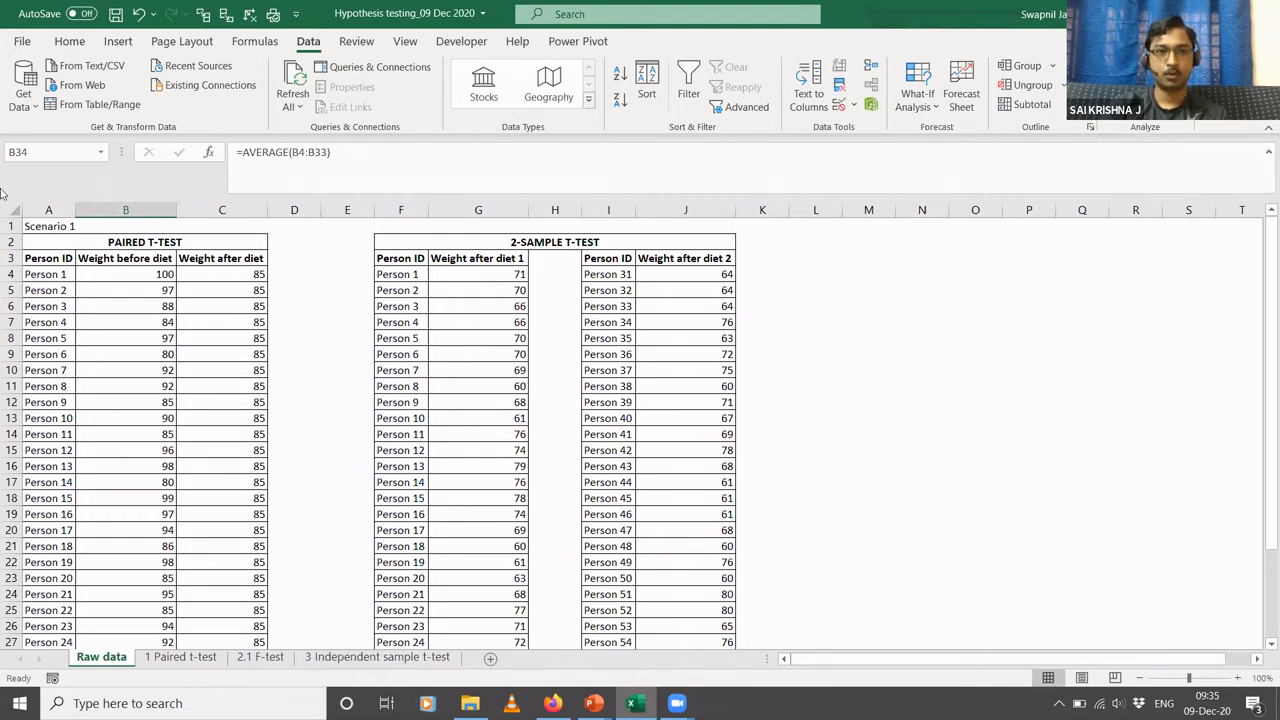
Check the Excel add-in options for the status of the Analysis ToolPak, leaving the settings as they are
{"action": "left_click", "coordinate": [21, 44]}
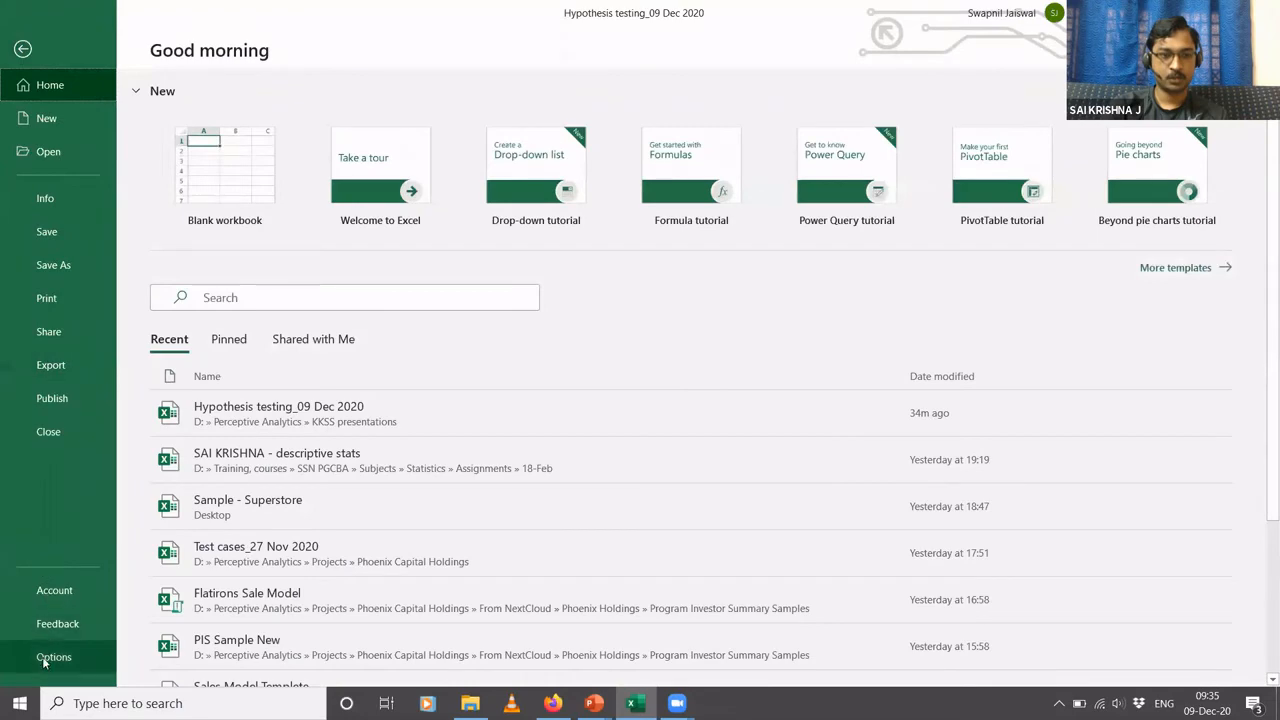
{"action": "left_click", "coordinate": [44, 659]}
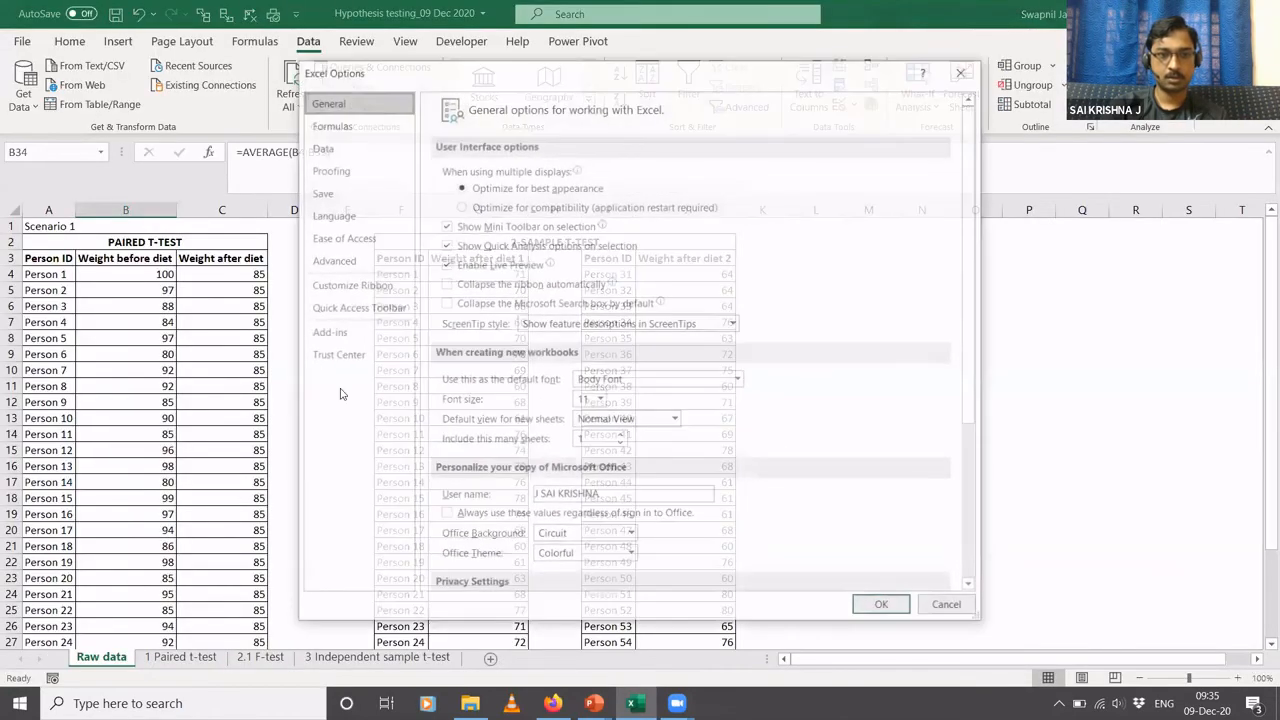
{"action": "left_click", "coordinate": [367, 343]}
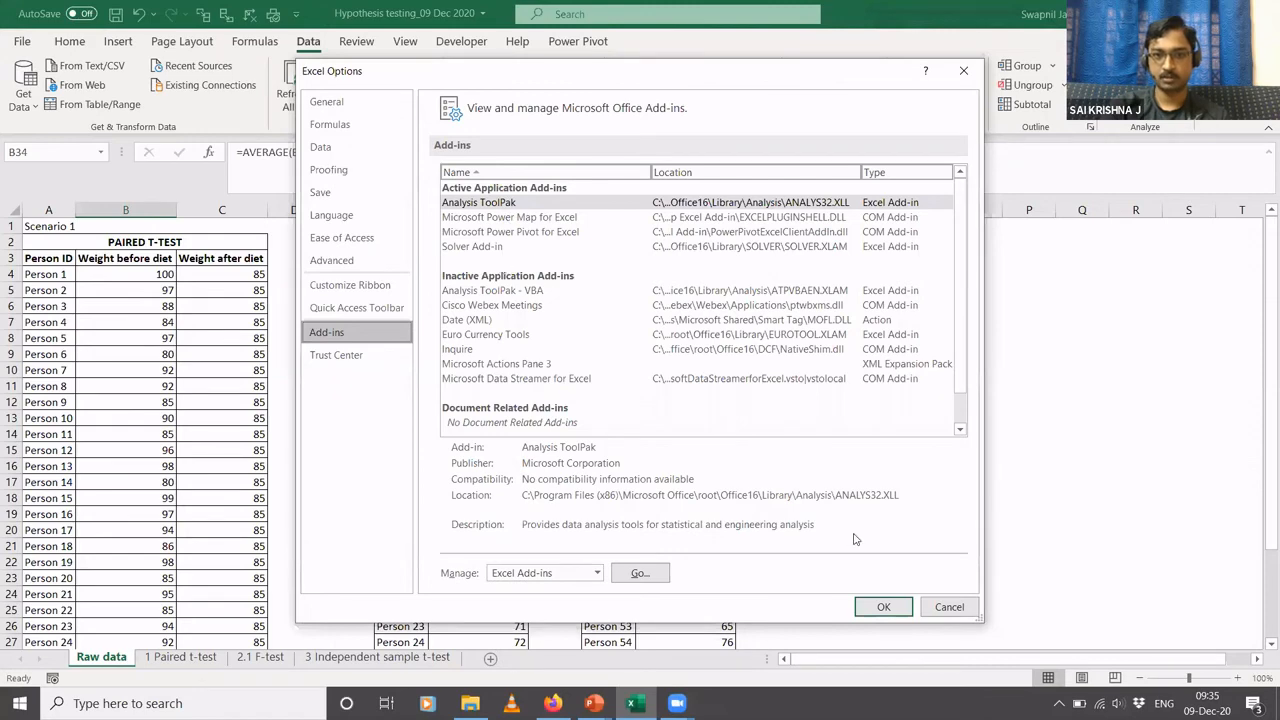
{"action": "left_click", "coordinate": [949, 607]}
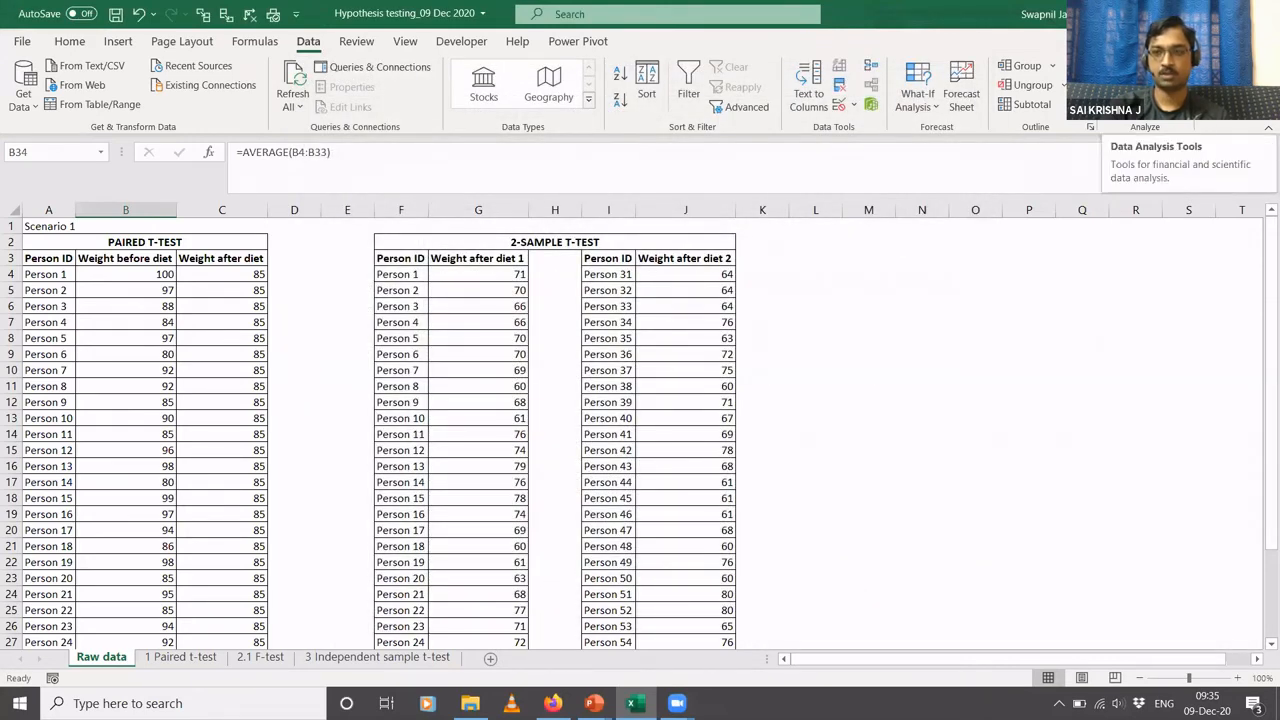
Start a t-Test: Paired Two Sample for Means and set the Variable 1 range to the weights before diet, $B$3:$B$33
{"action": "left_click", "coordinate": [1145, 90]}
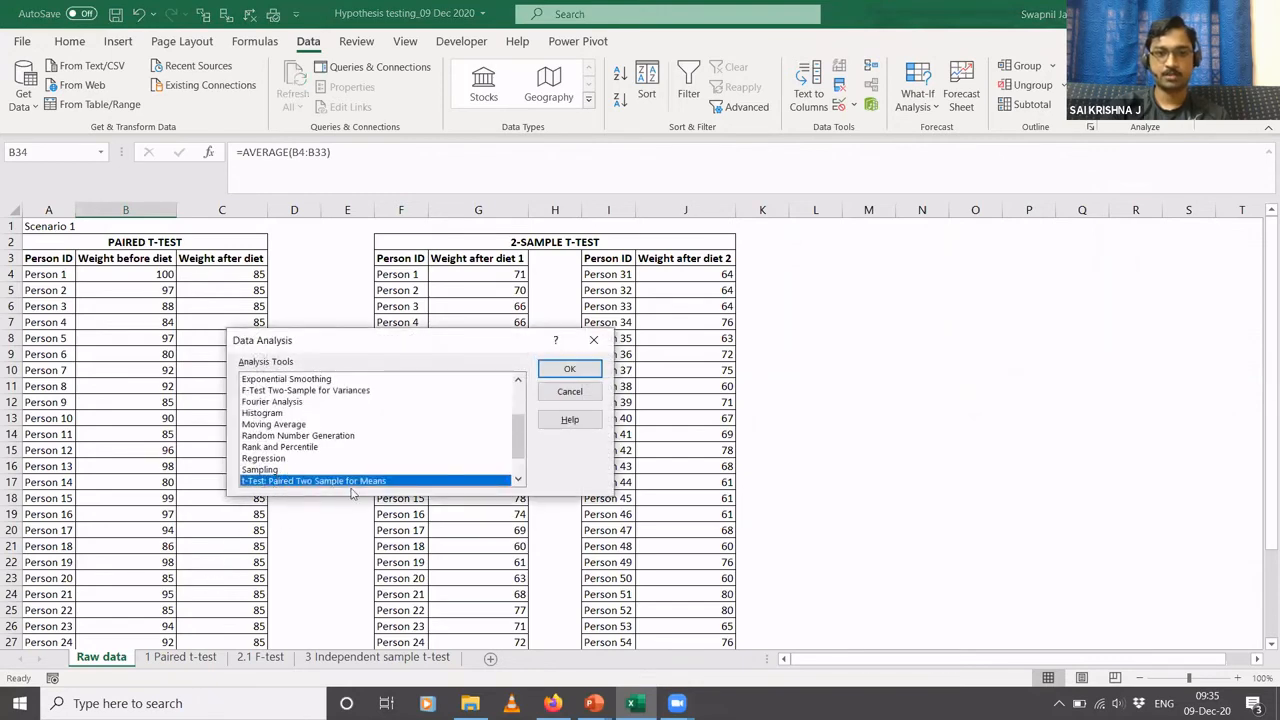
{"action": "left_click", "coordinate": [563, 372]}
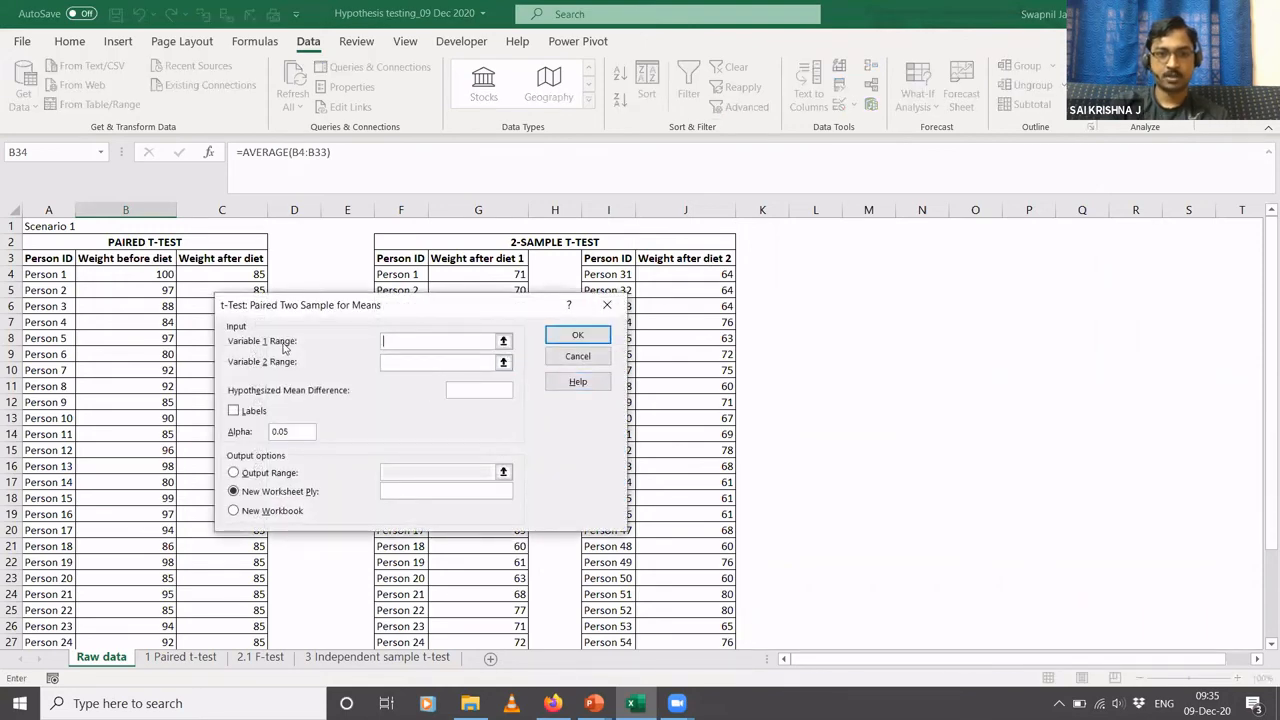
{"action": "left_click", "coordinate": [504, 341]}
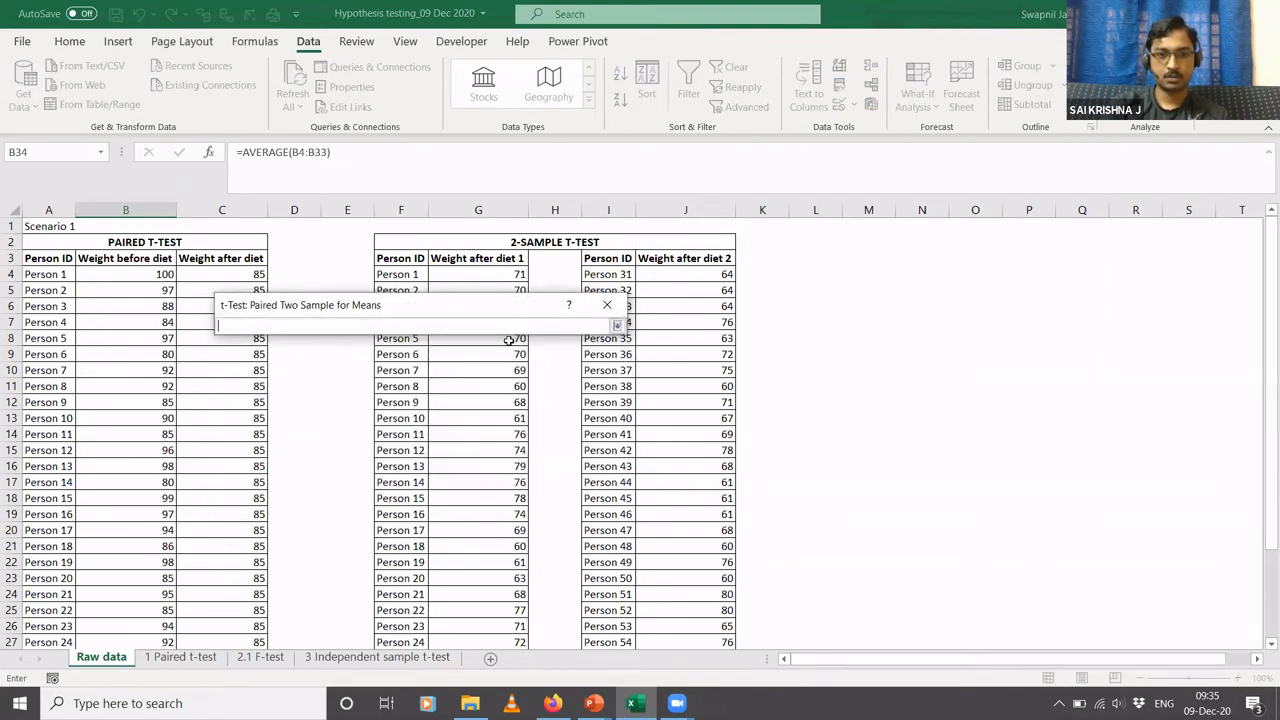
{"action": "left_click", "coordinate": [100, 260]}
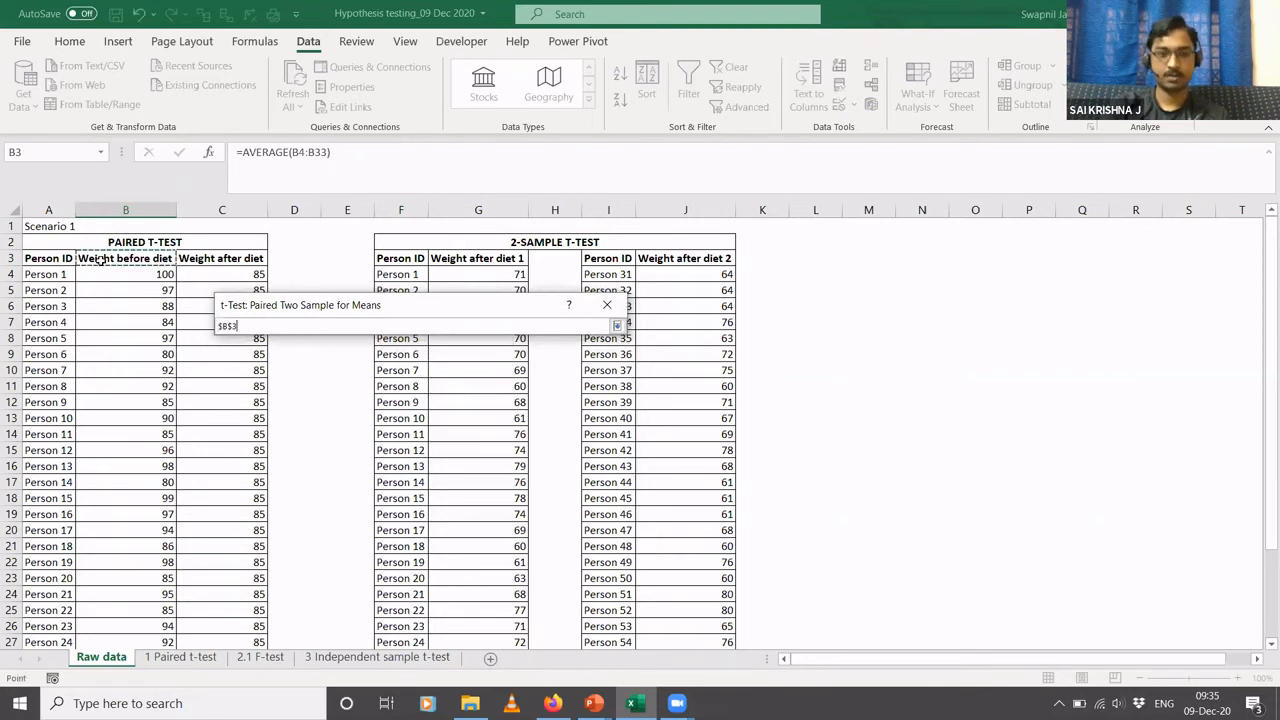
{"action": "key", "text": "ctrl+shift+Down"}
{"action": "key", "text": "shift+Up"}
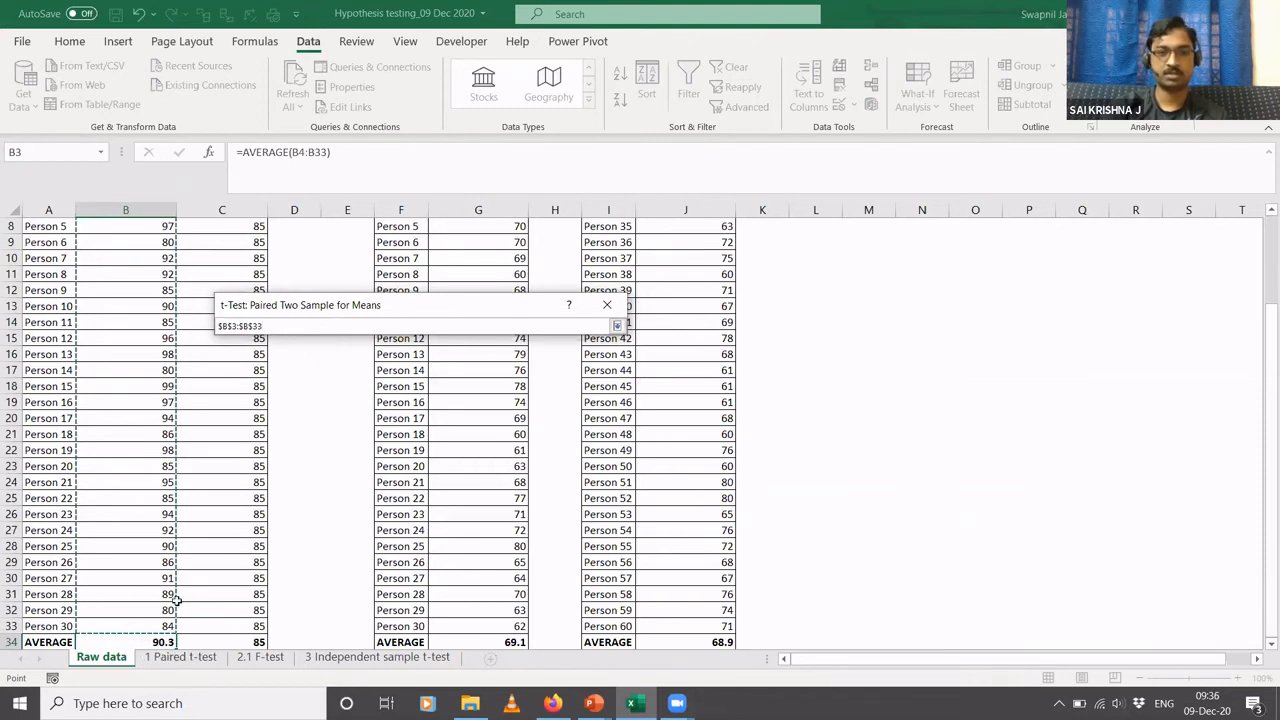
{"action": "left_click", "coordinate": [617, 326]}
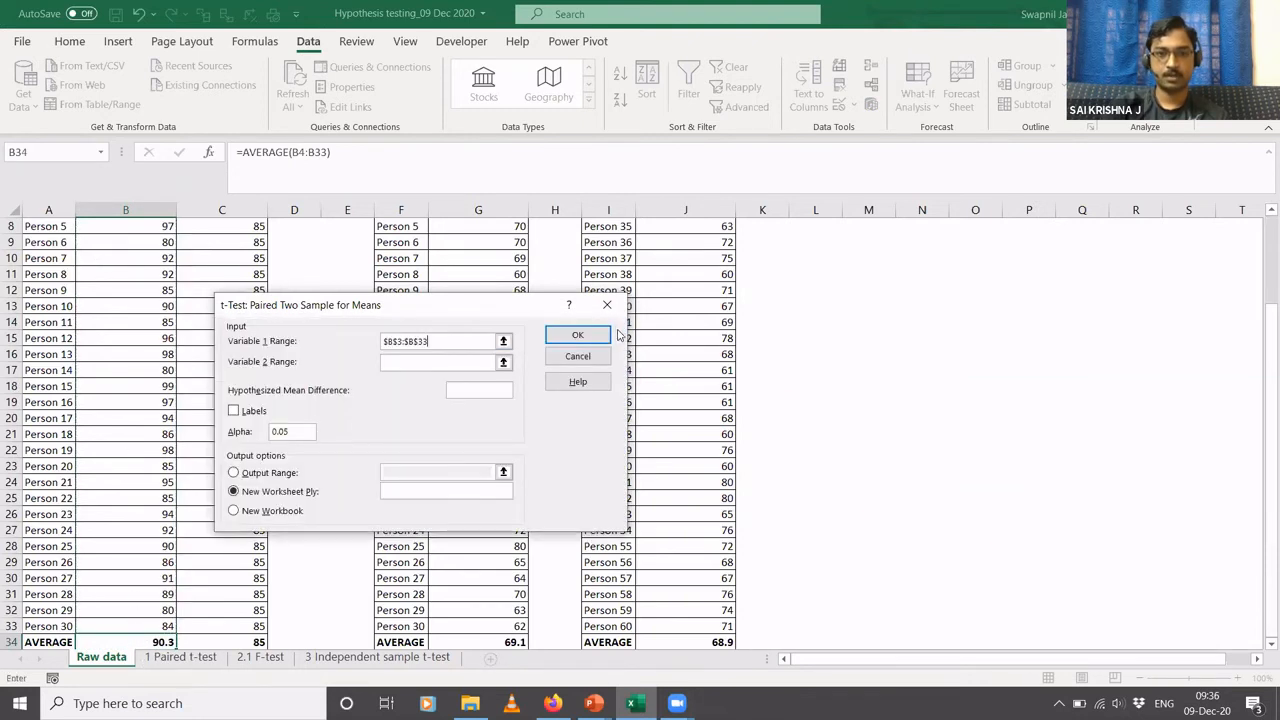
Set the Variable 2 range of the paired t-test to the weights after diet with their header, $C$3:$C$33
{"action": "left_click", "coordinate": [503, 362]}
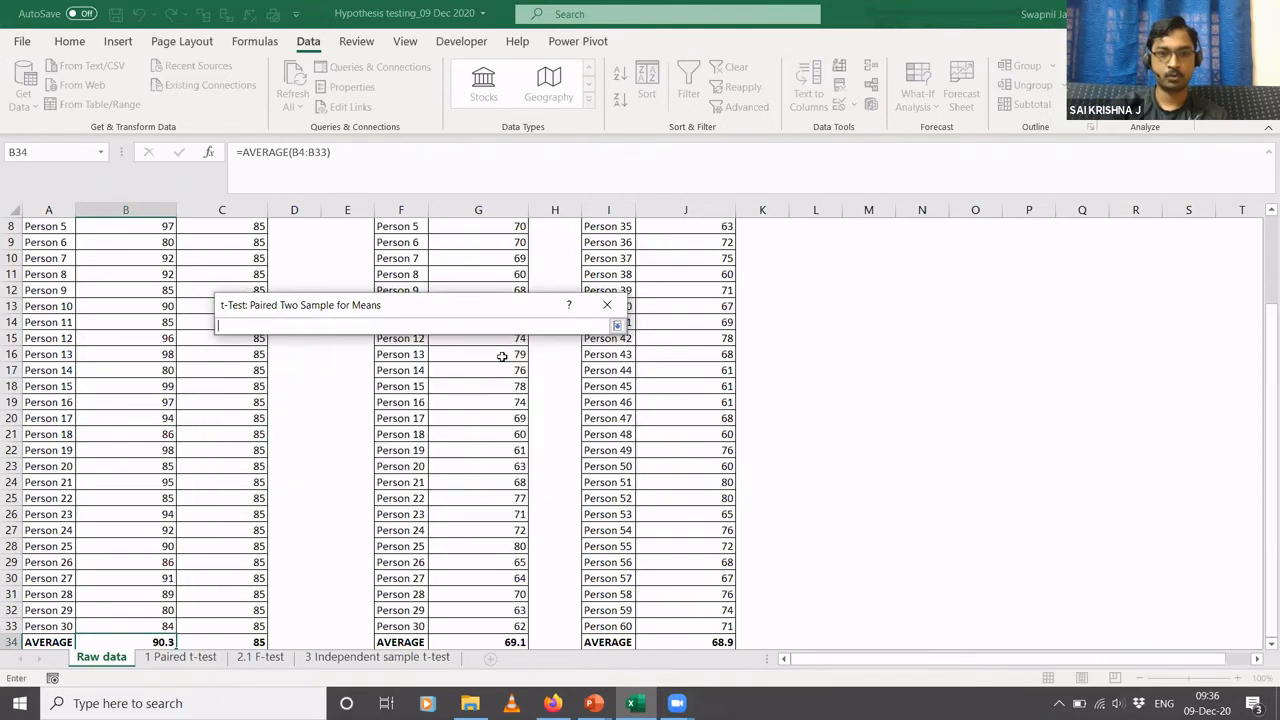
{"action": "left_click", "coordinate": [191, 254]}
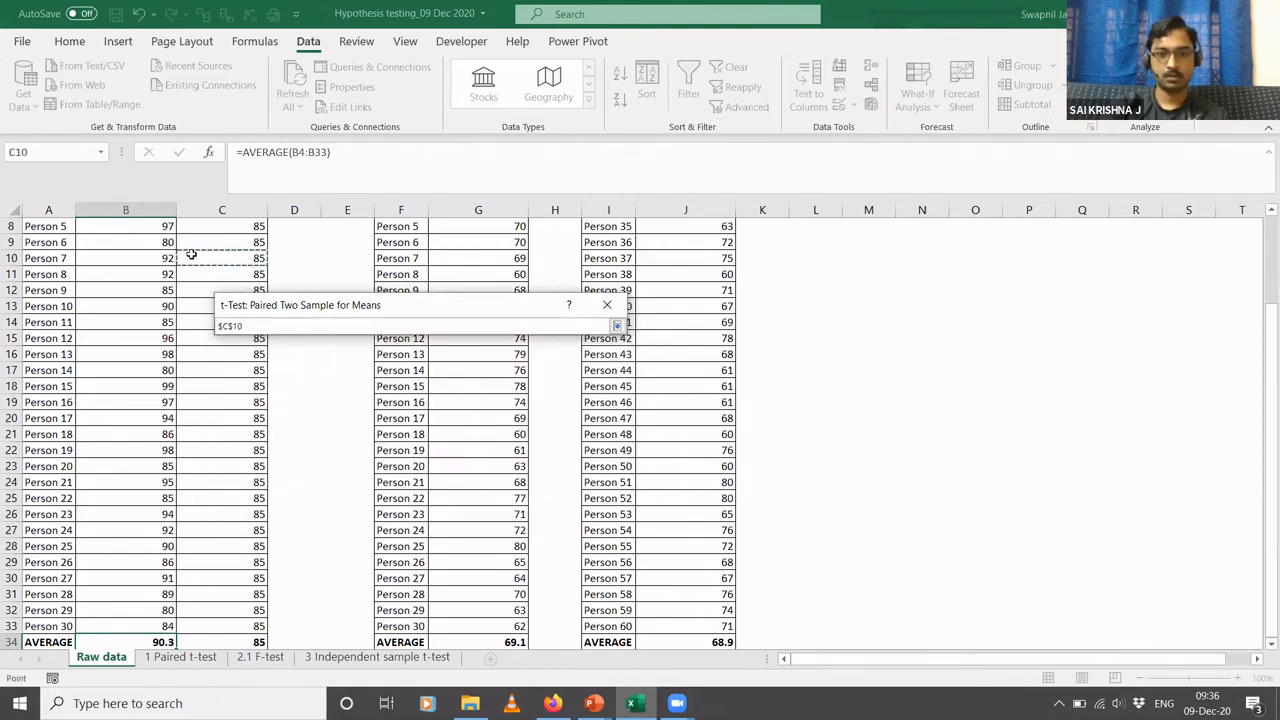
{"action": "key", "text": "ctrl+Up"}
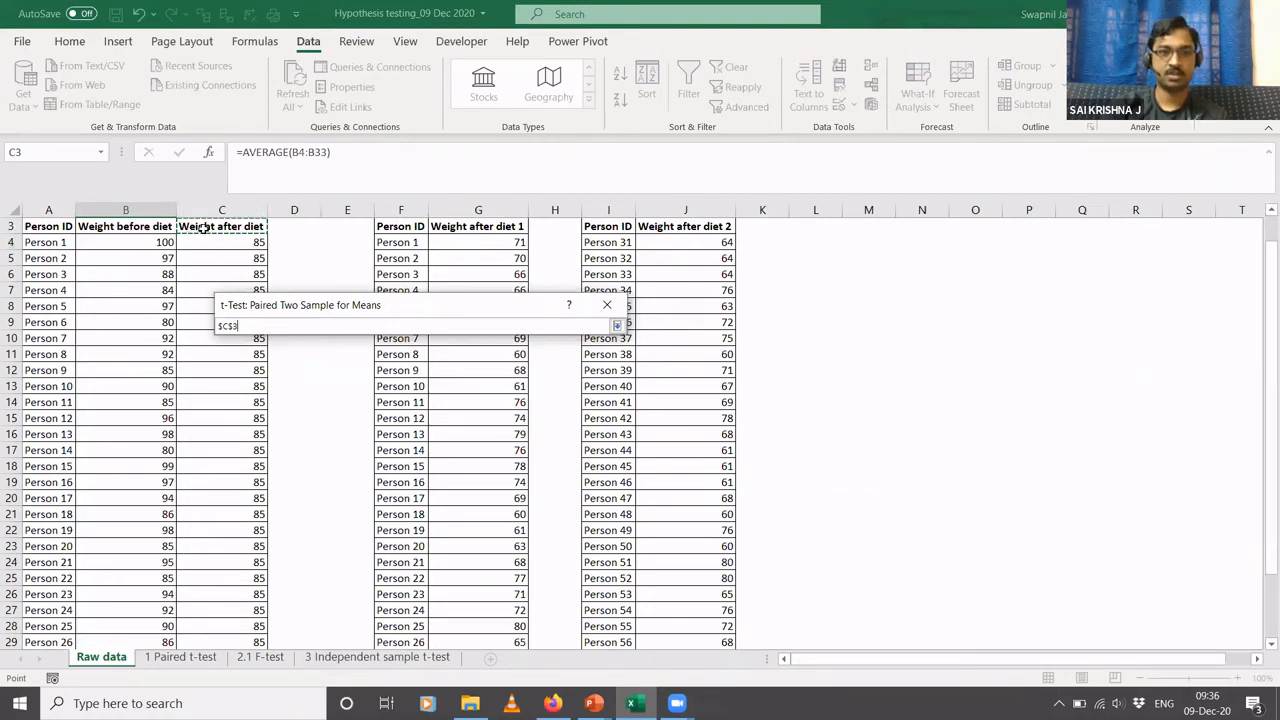
{"action": "key", "text": "ctrl+shift+Down"}
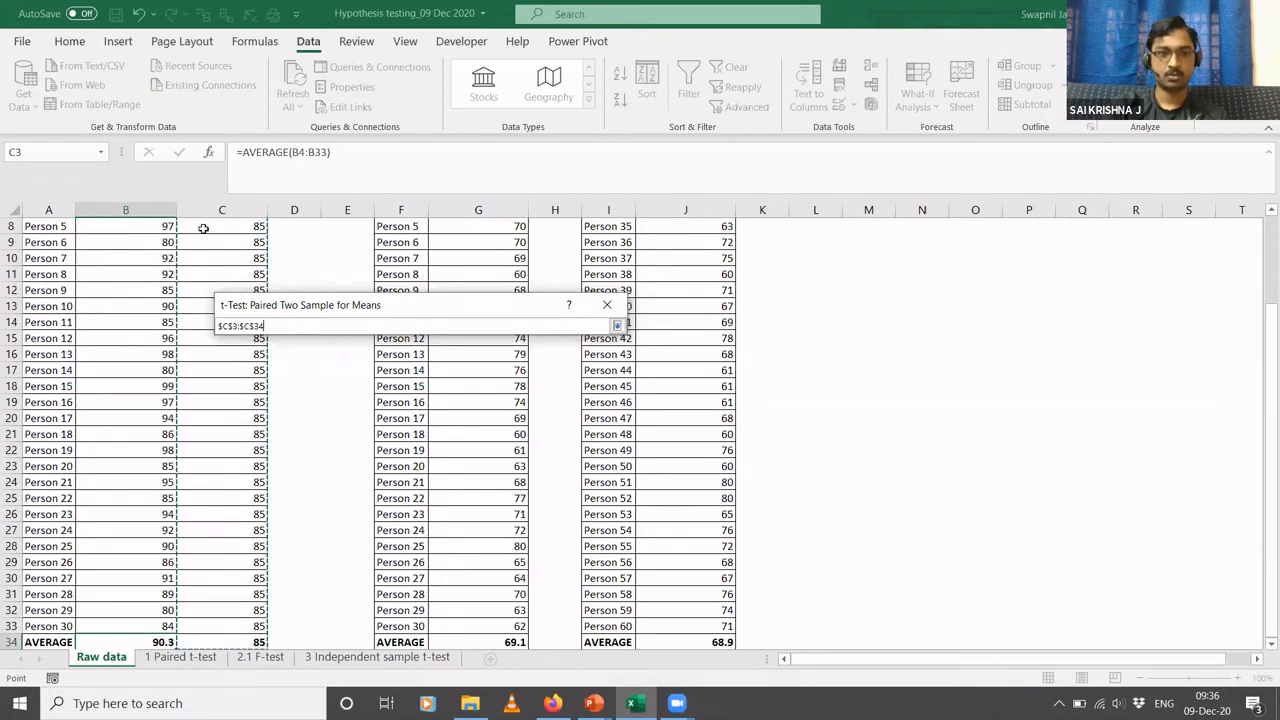
{"action": "key", "text": "shift+Up"}
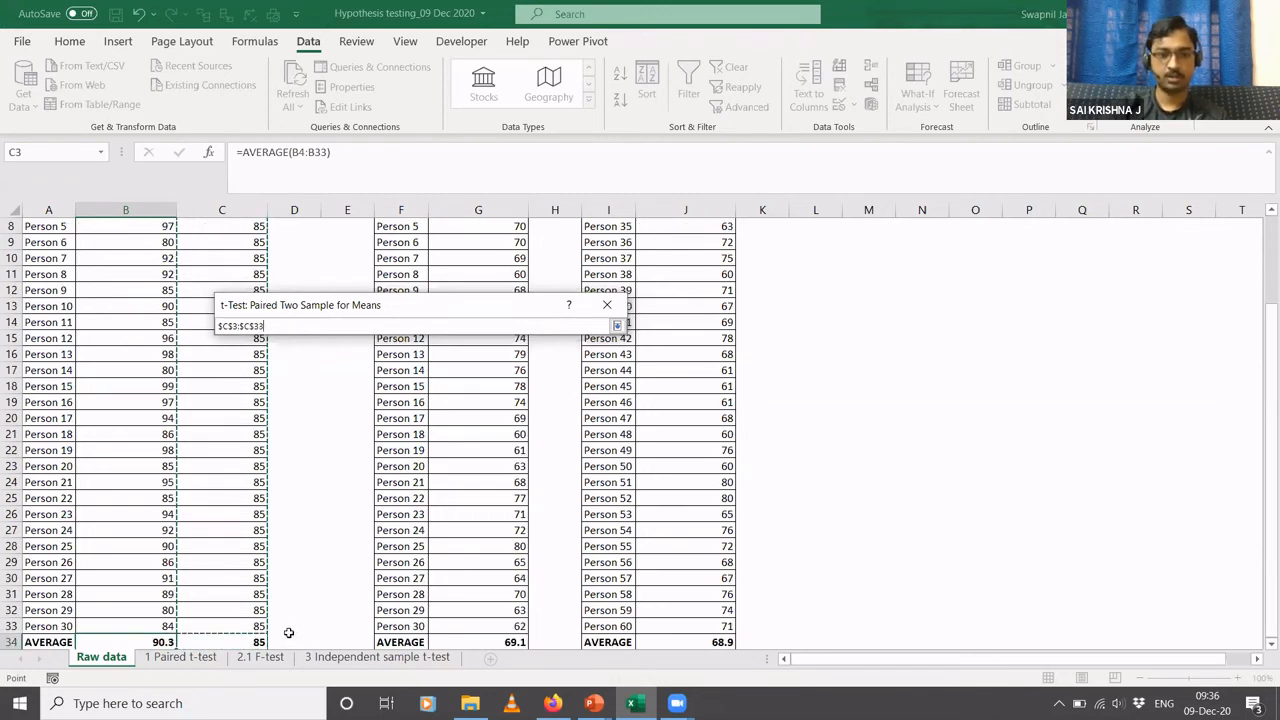
{"action": "left_click", "coordinate": [618, 326]}
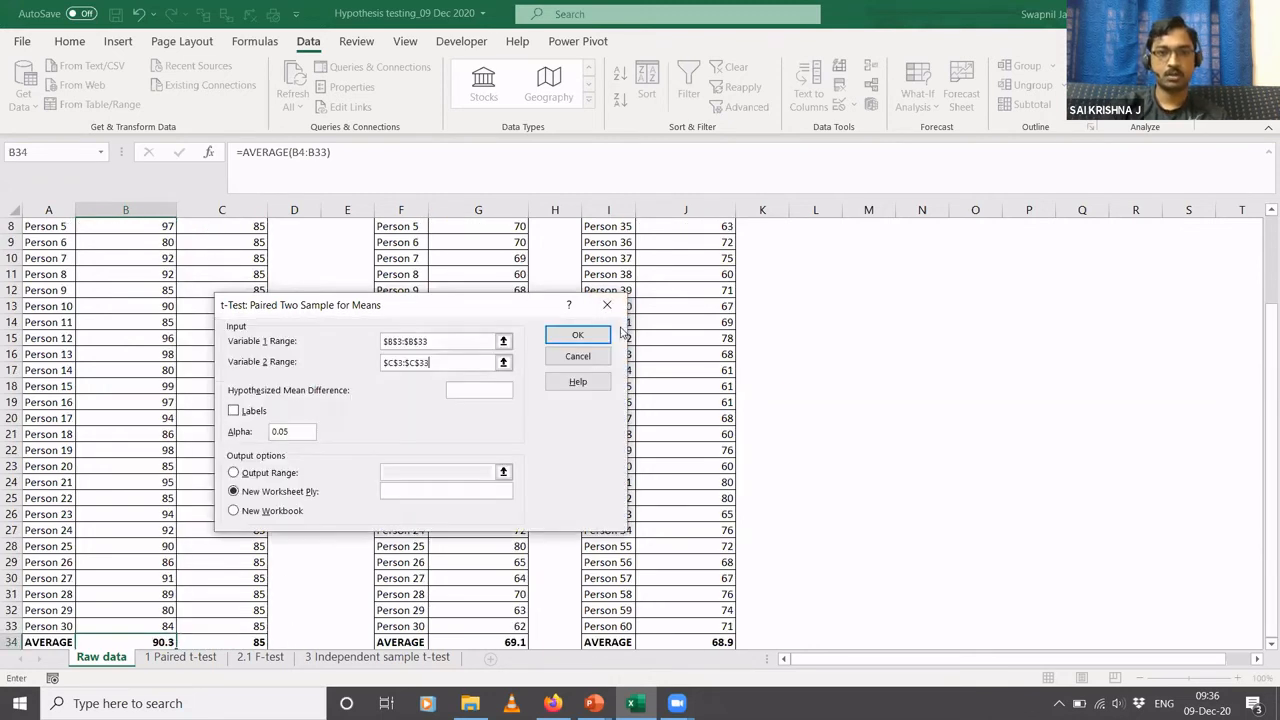
Run the paired t-test on a new worksheet with hypothesized mean difference 0 and labels included, and fit column A to its contents
{"action": "left_click", "coordinate": [466, 388]}
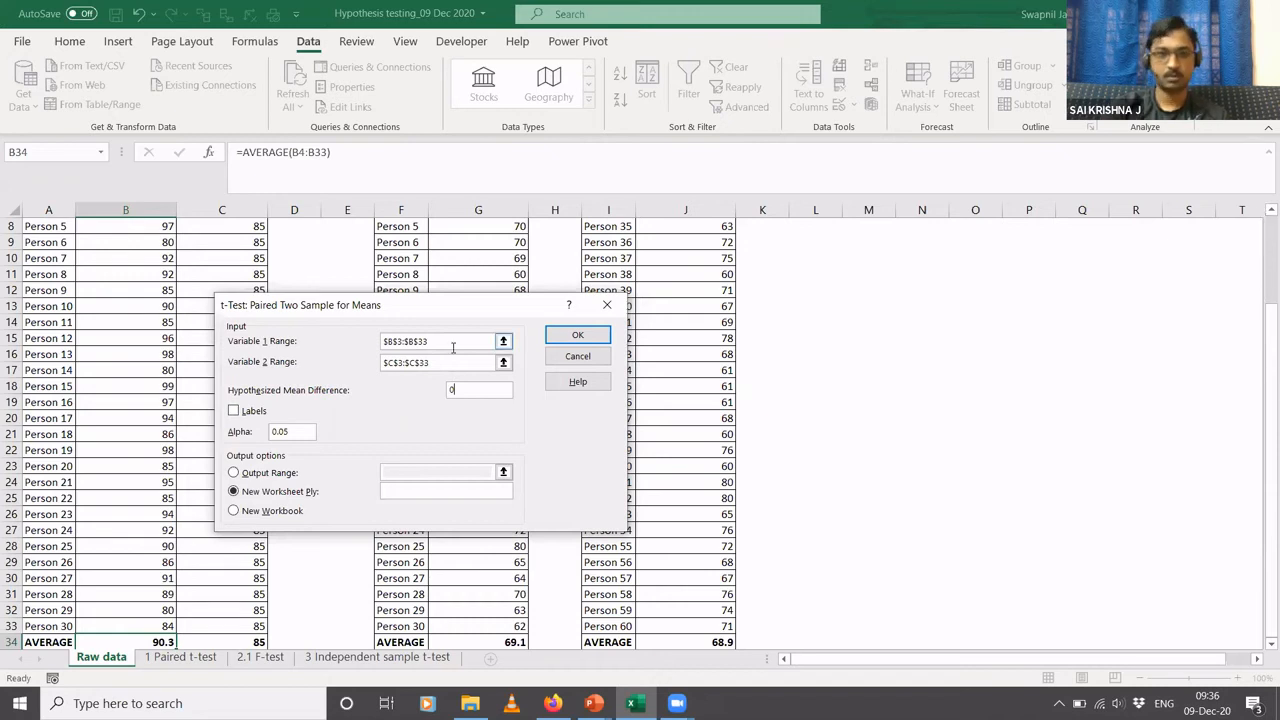
{"action": "left_click", "coordinate": [234, 412]}
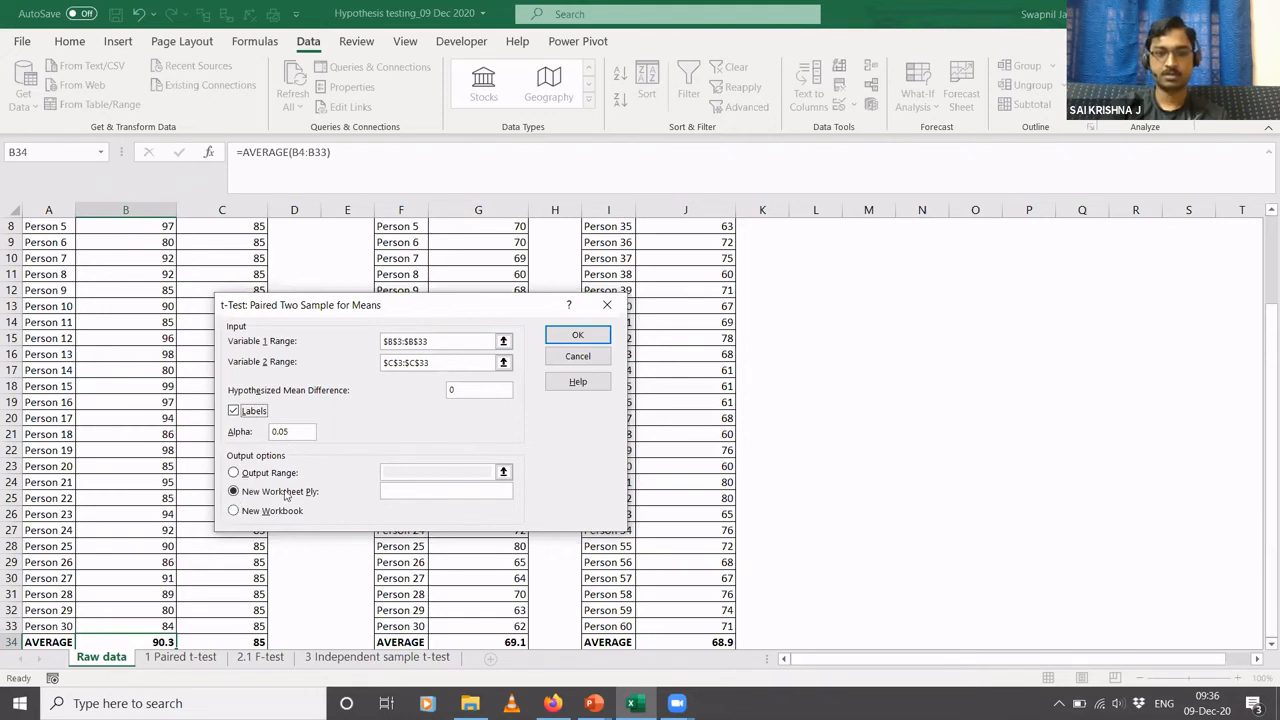
{"action": "left_click", "coordinate": [596, 335]}
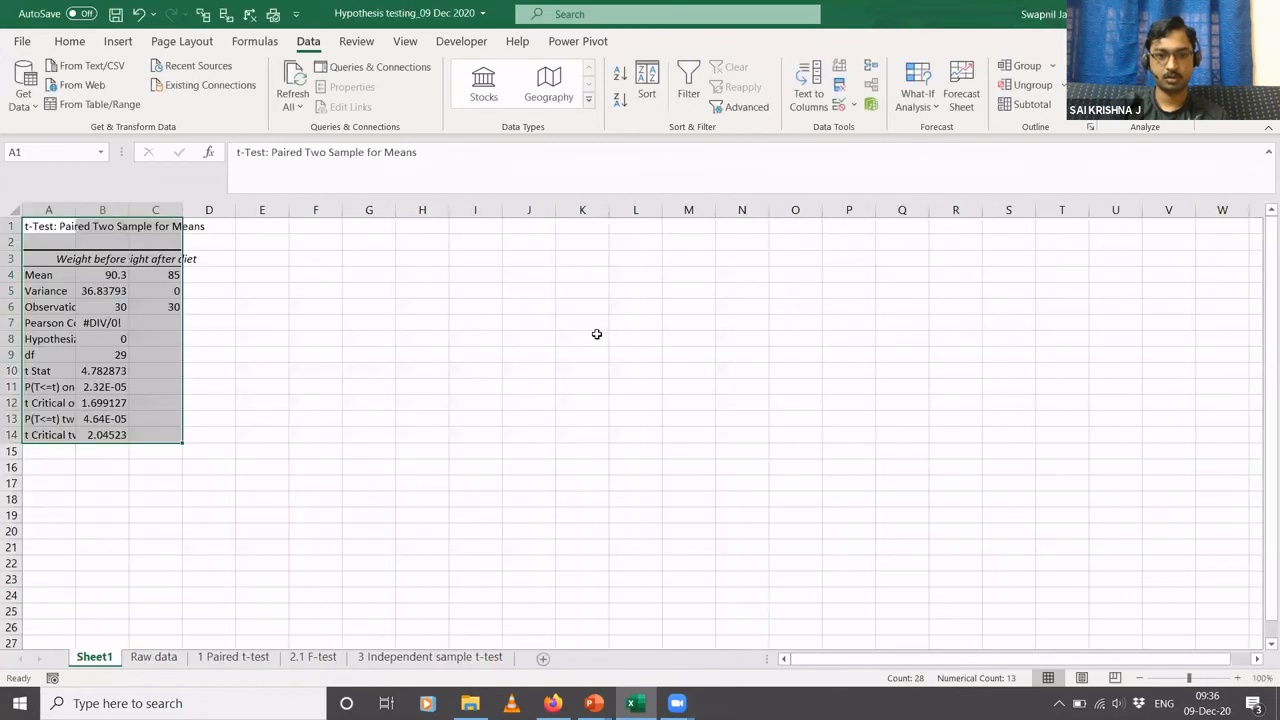
{"action": "double_click", "coordinate": [75, 204]}
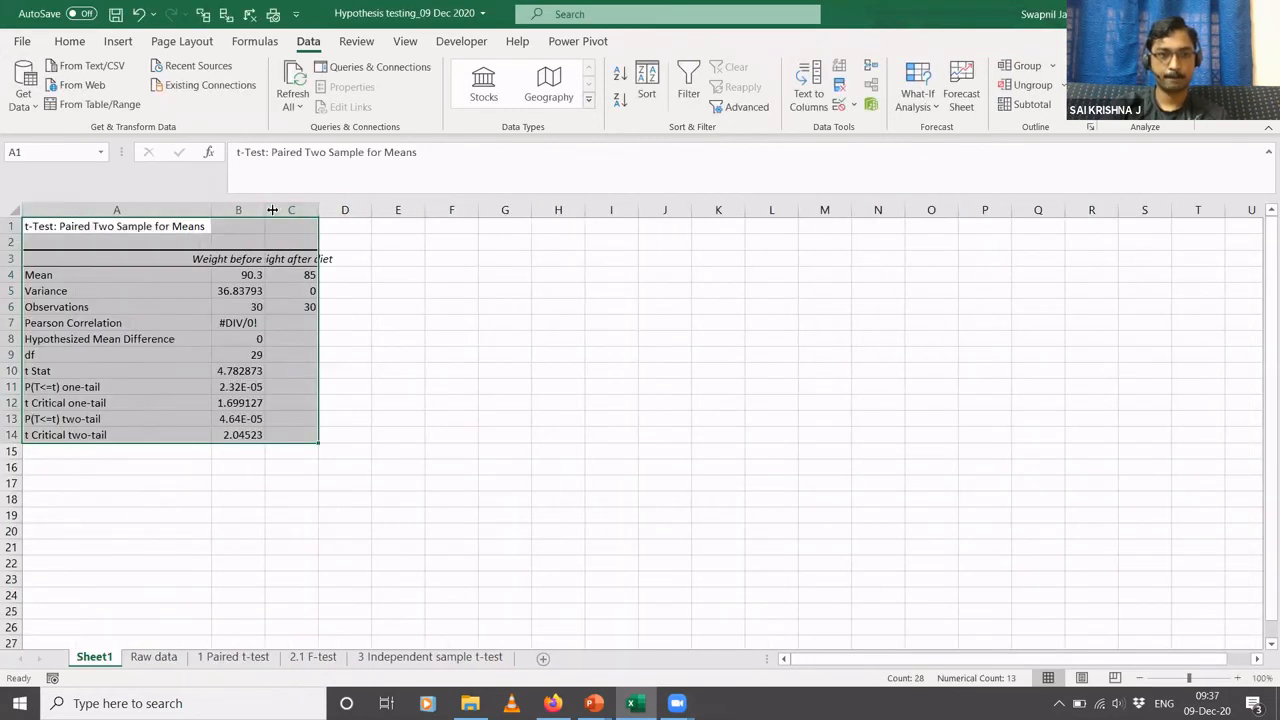
Fit columns B and C of the t-test output to their contents
{"action": "double_click", "coordinate": [268, 207]}
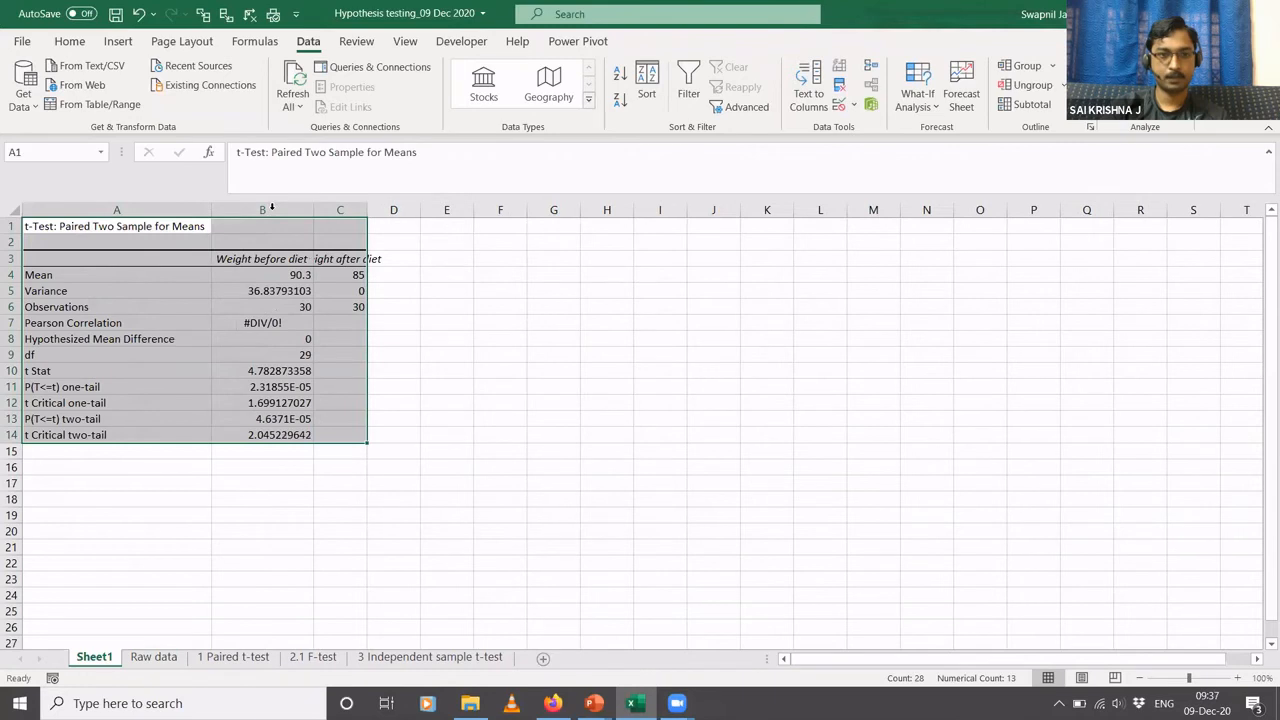
{"action": "double_click", "coordinate": [362, 210]}
{"action": "left_click", "coordinate": [171, 344]}
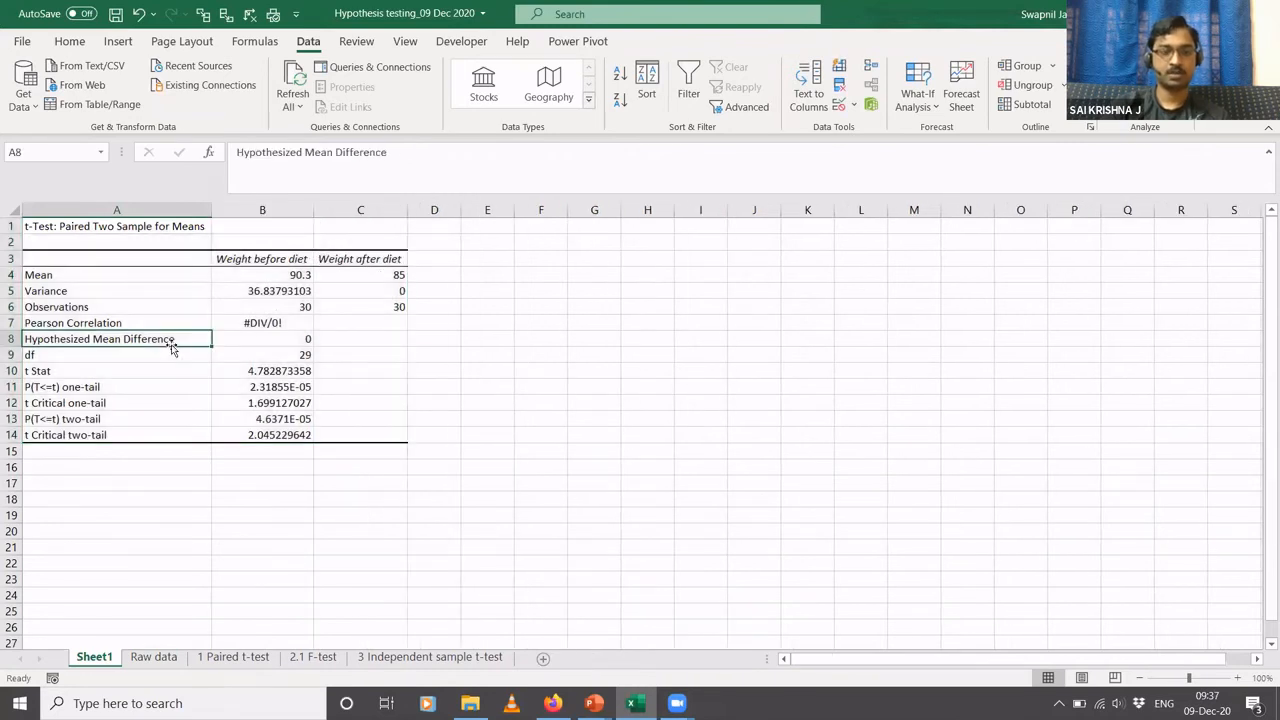
Examine the mean and one-tail p-value in the t-test output, checking them against the PowerPoint slide on the concept of hypothesis testing
{"action": "left_click", "coordinate": [40, 274]}
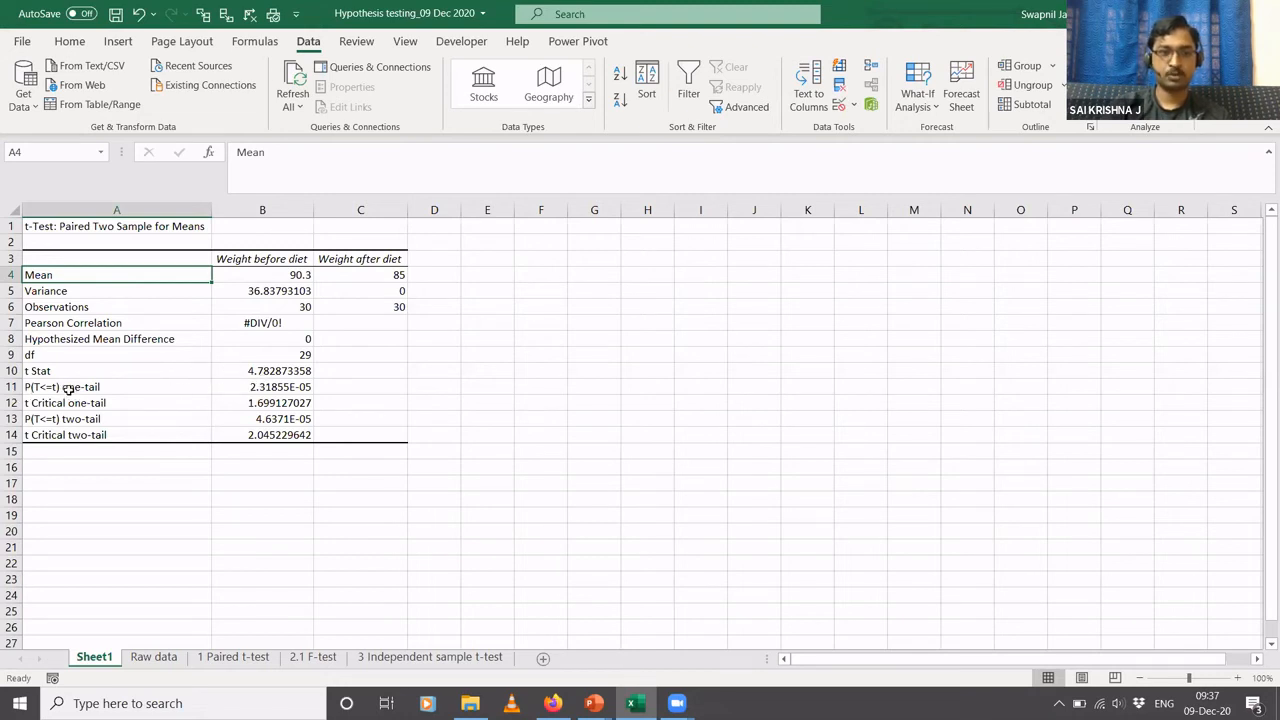
{"action": "left_click", "coordinate": [228, 386]}
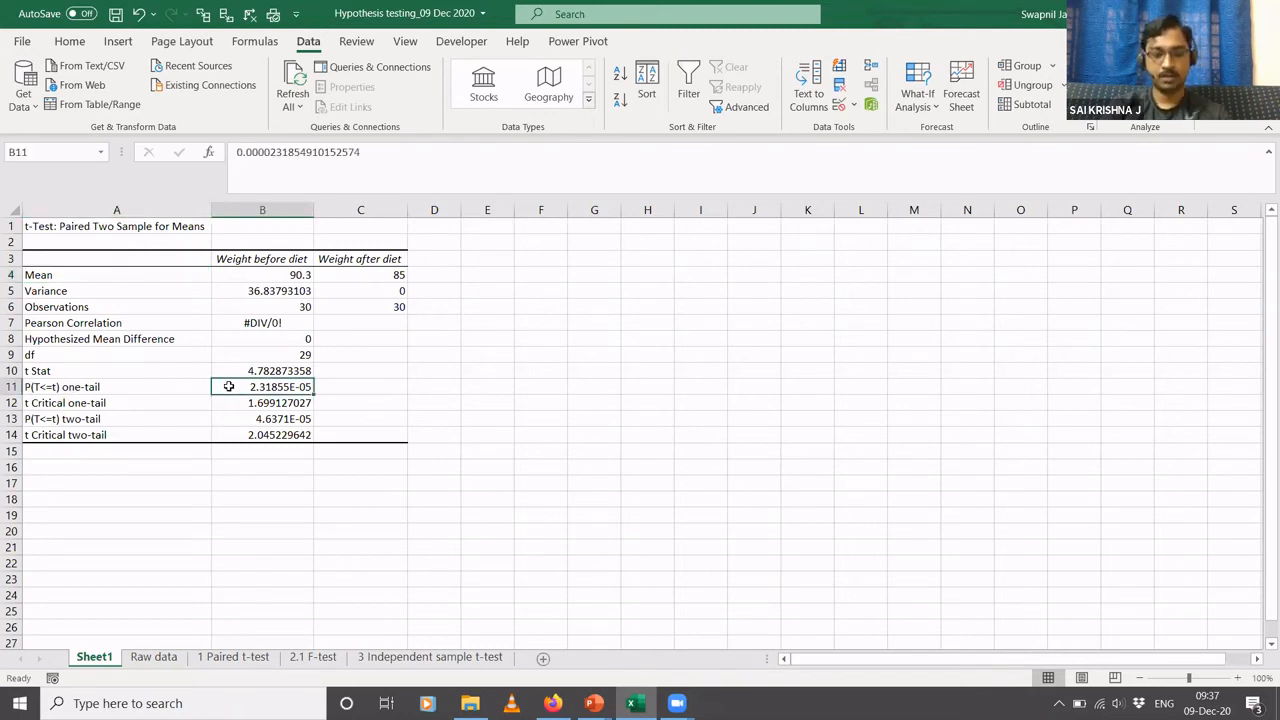
{"action": "key", "text": "alt+Tab"}
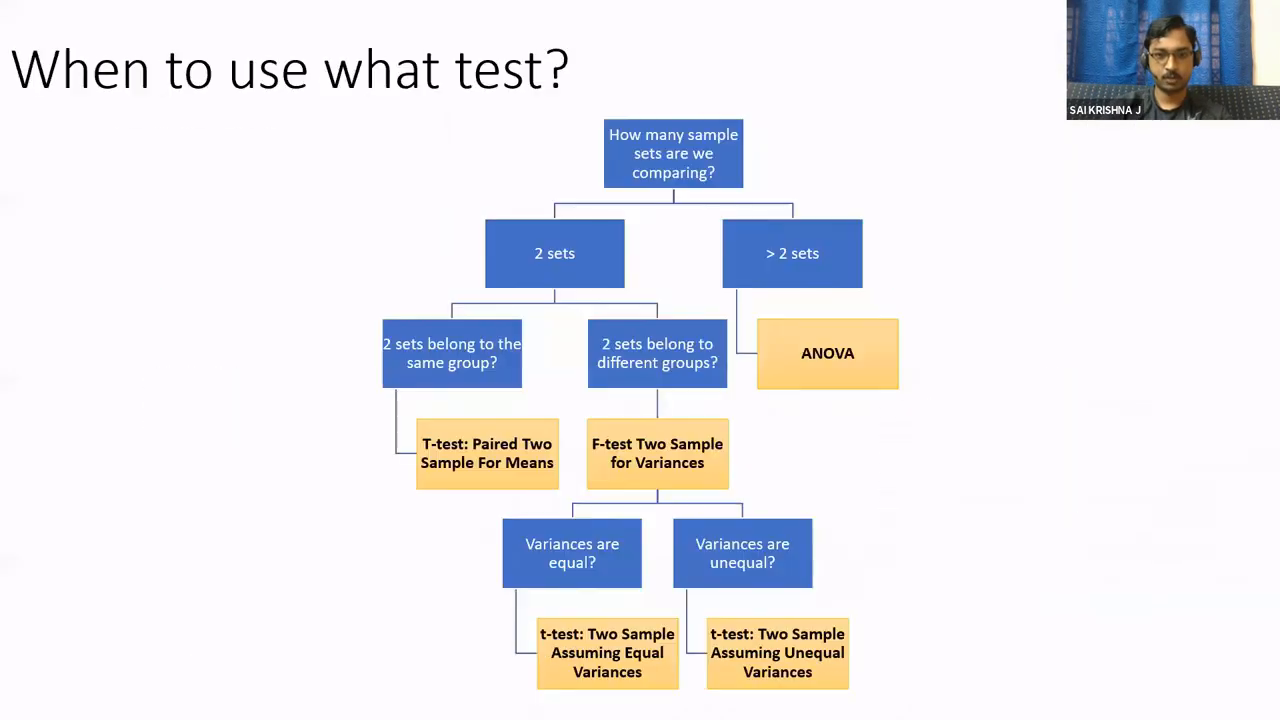
{"action": "key", "text": "Right"}
{"action": "key", "text": "Left"}
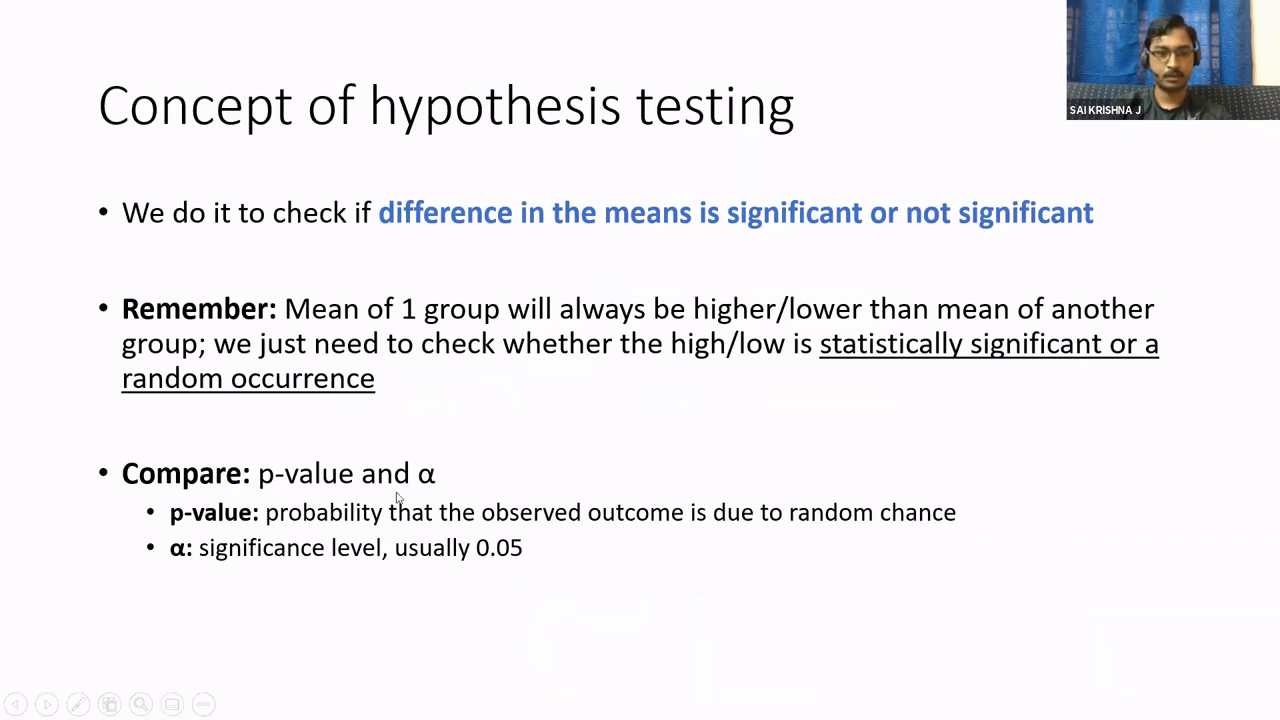
{"action": "key", "text": "alt+Tab"}
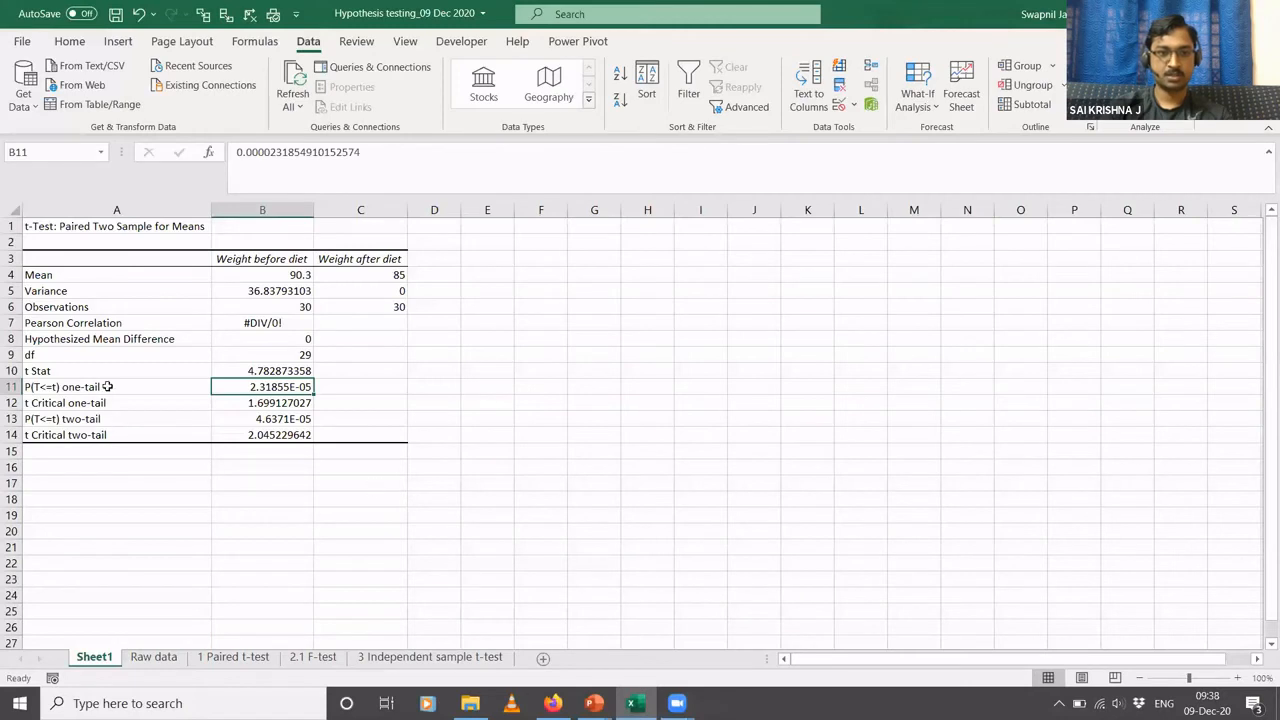
Highlight the P(T<=t) one-tail label and its value, cells A11:B11, with a yellow fill
{"action": "left_click", "coordinate": [107, 386]}
{"action": "key", "text": "shift+Right"}
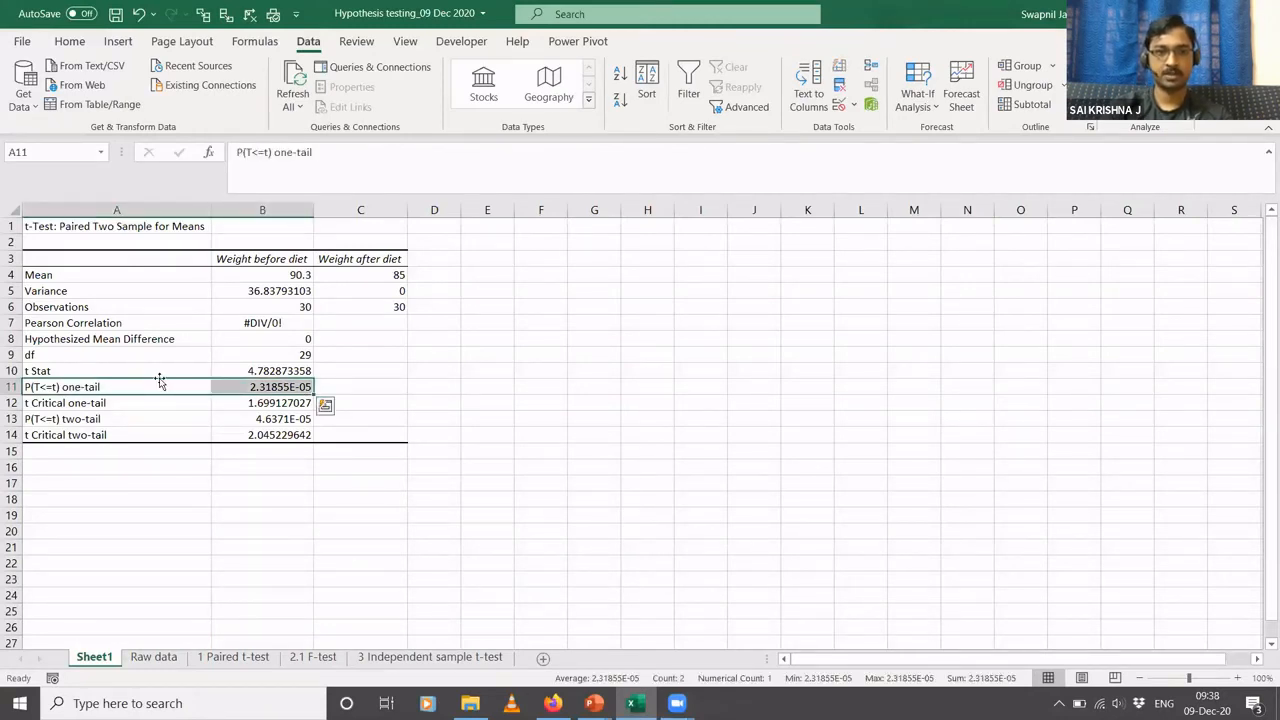
{"action": "left_click", "coordinate": [68, 41]}
{"action": "left_click", "coordinate": [266, 100]}
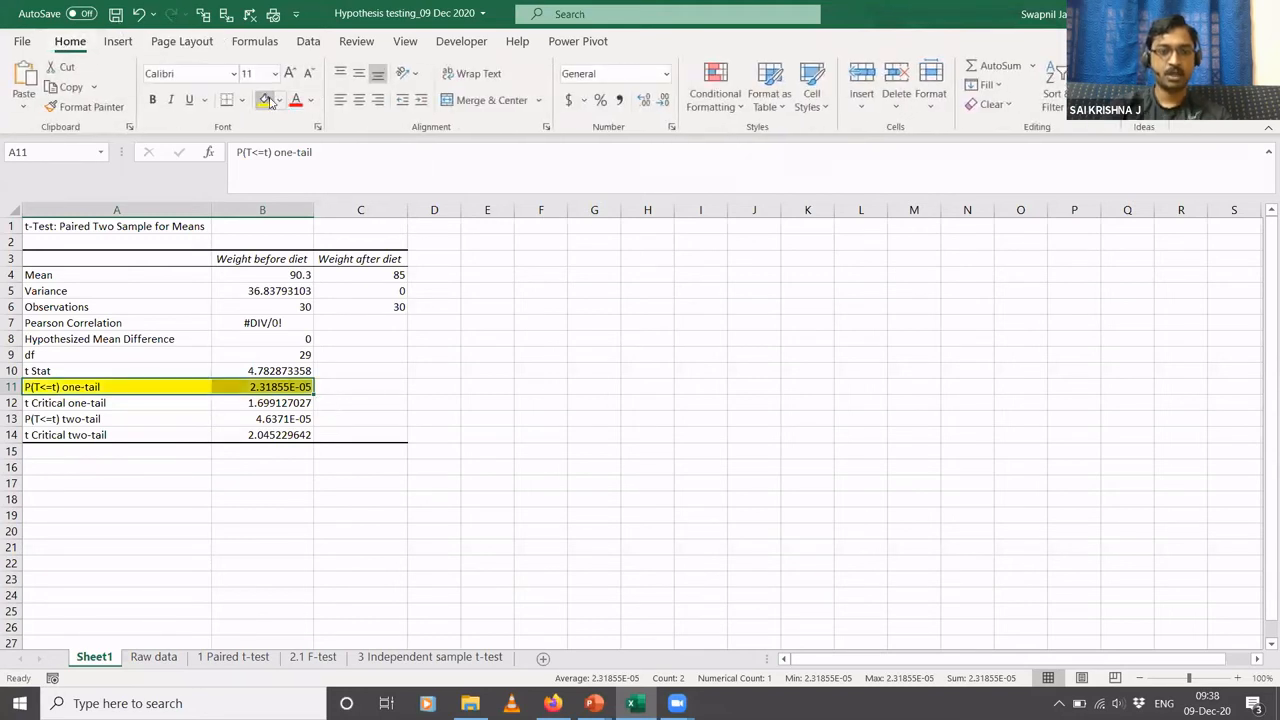
{"action": "left_click", "coordinate": [546, 424]}
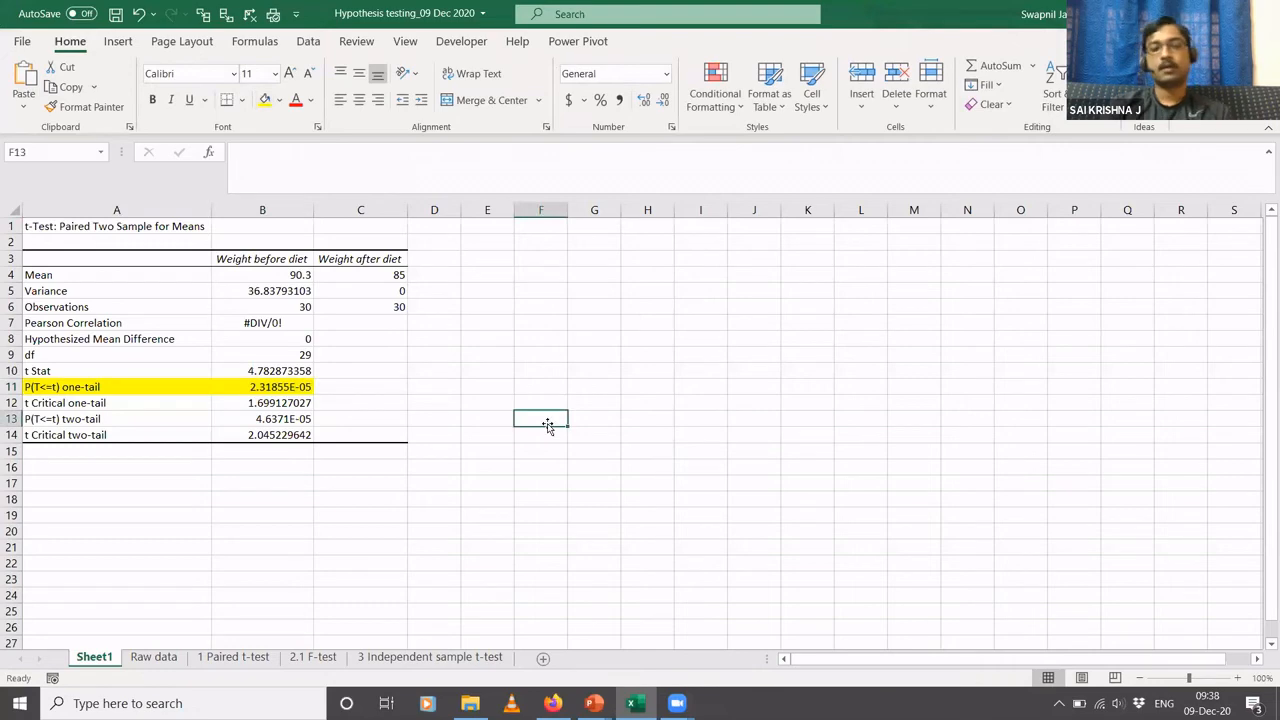
Compare the before-and-after diet averages on the Raw data sheet with the one-tail and two-tail p-values on Sheet1
{"action": "left_click", "coordinate": [169, 659]}
{"action": "scroll", "coordinate": [150, 610], "scroll_direction": "down", "scroll_amount": 1}
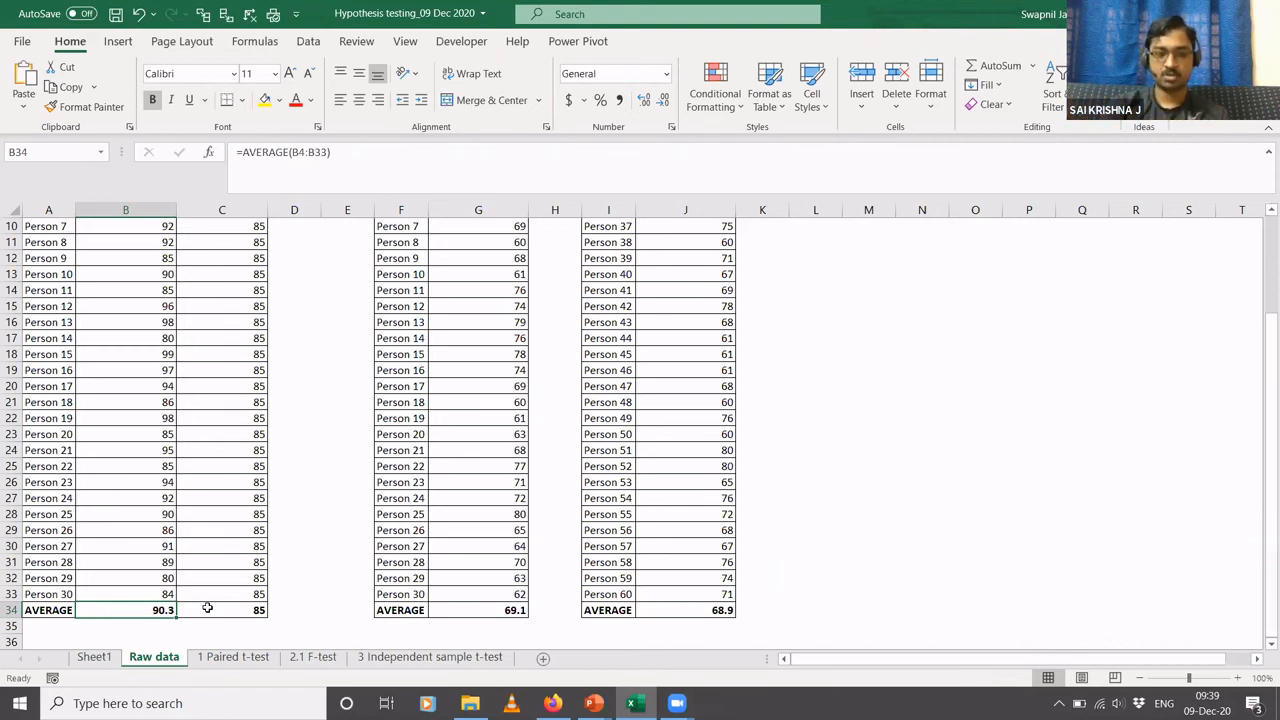
{"action": "left_click", "coordinate": [114, 656]}
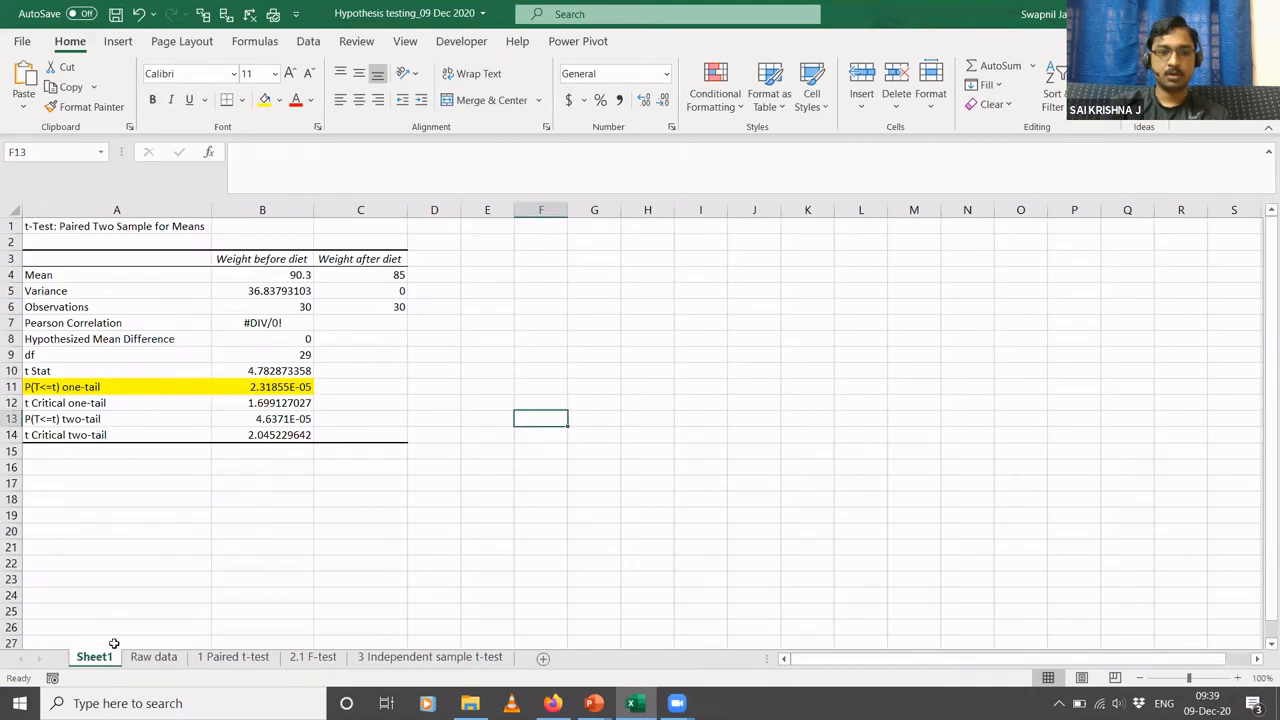
{"action": "left_click", "coordinate": [120, 418]}
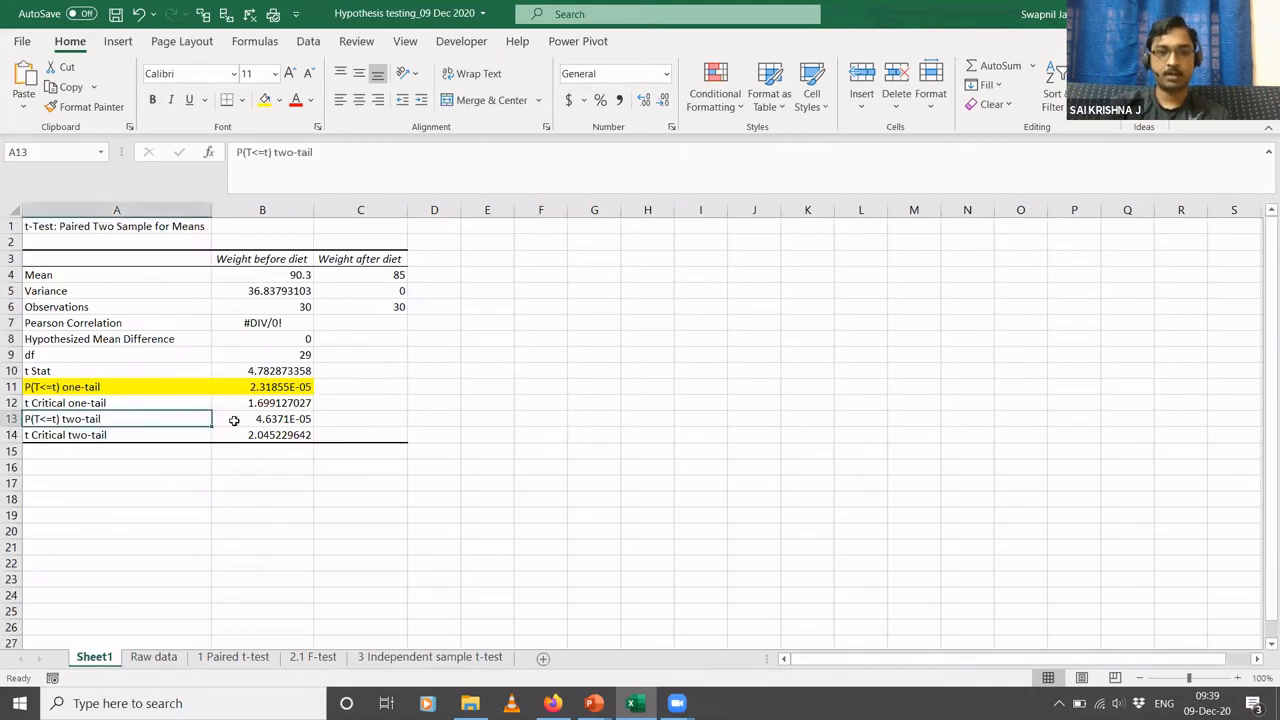
{"action": "left_click", "coordinate": [155, 657]}
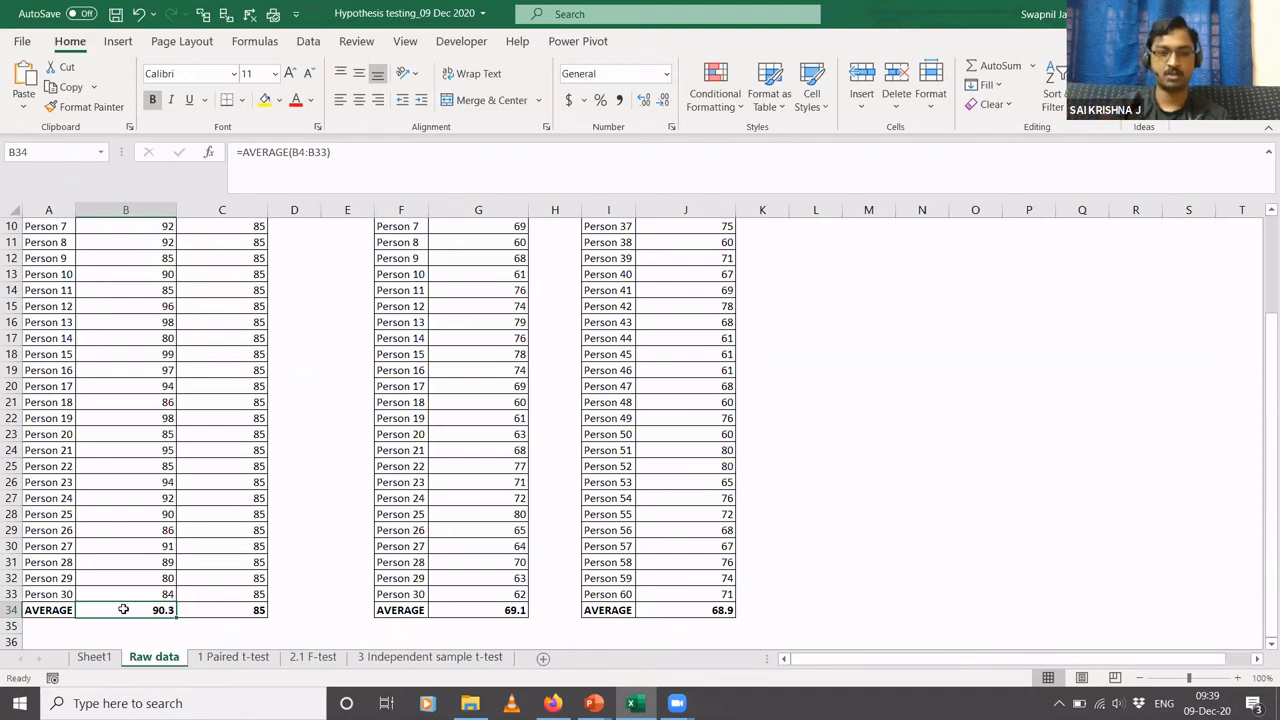
{"action": "left_click", "coordinate": [81, 664]}
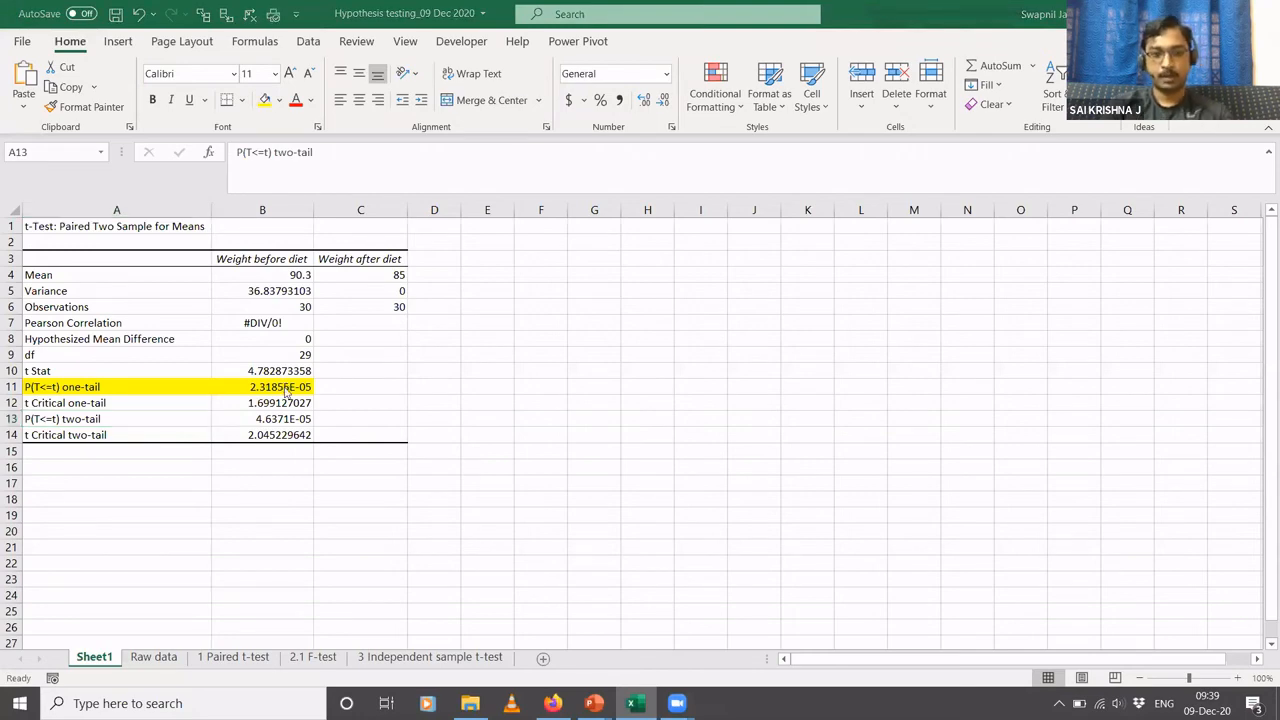
Consult the PowerPoint slide on how to read the test result, and return to the t-test output in Excel
{"action": "key", "text": "alt+Tab"}
{"action": "key", "text": "Right"}
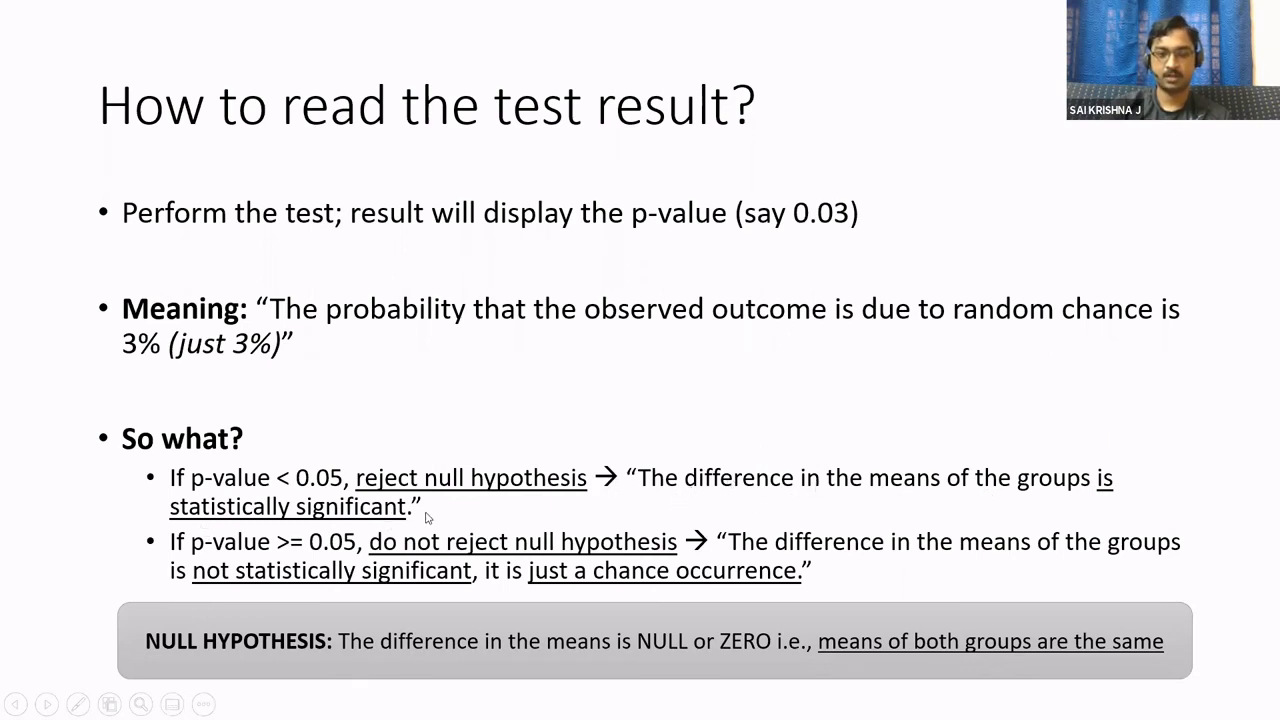
{"action": "key", "text": "alt+Tab"}
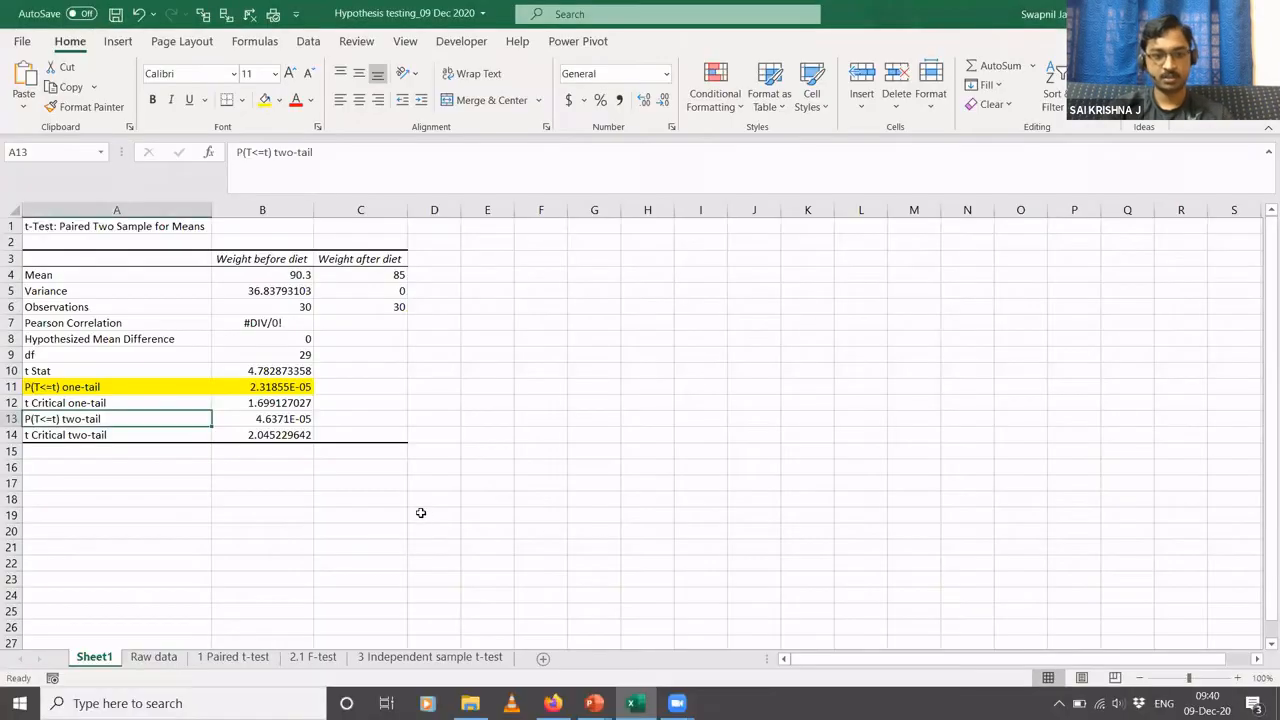
Label the 2-sample t-test data on the Raw data sheet "Scenario 2" in cell F1
{"action": "left_click", "coordinate": [153, 657]}
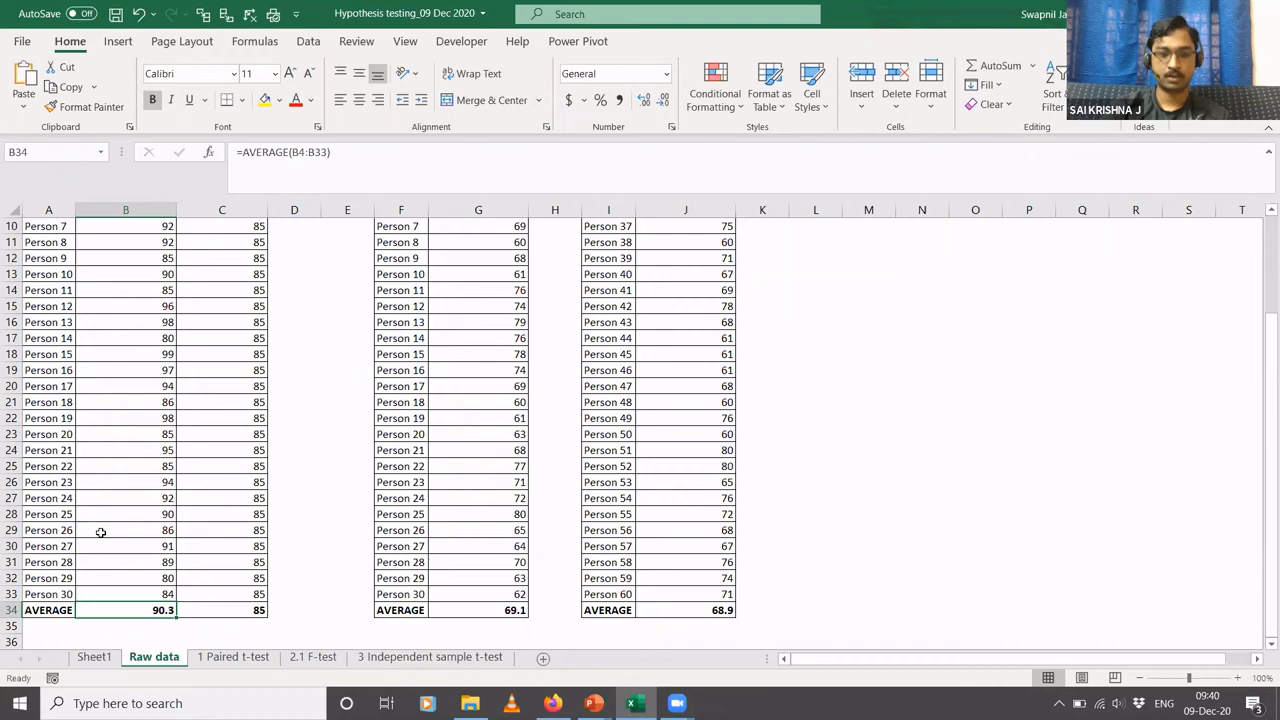
{"action": "key", "text": "ctrl+Up"}
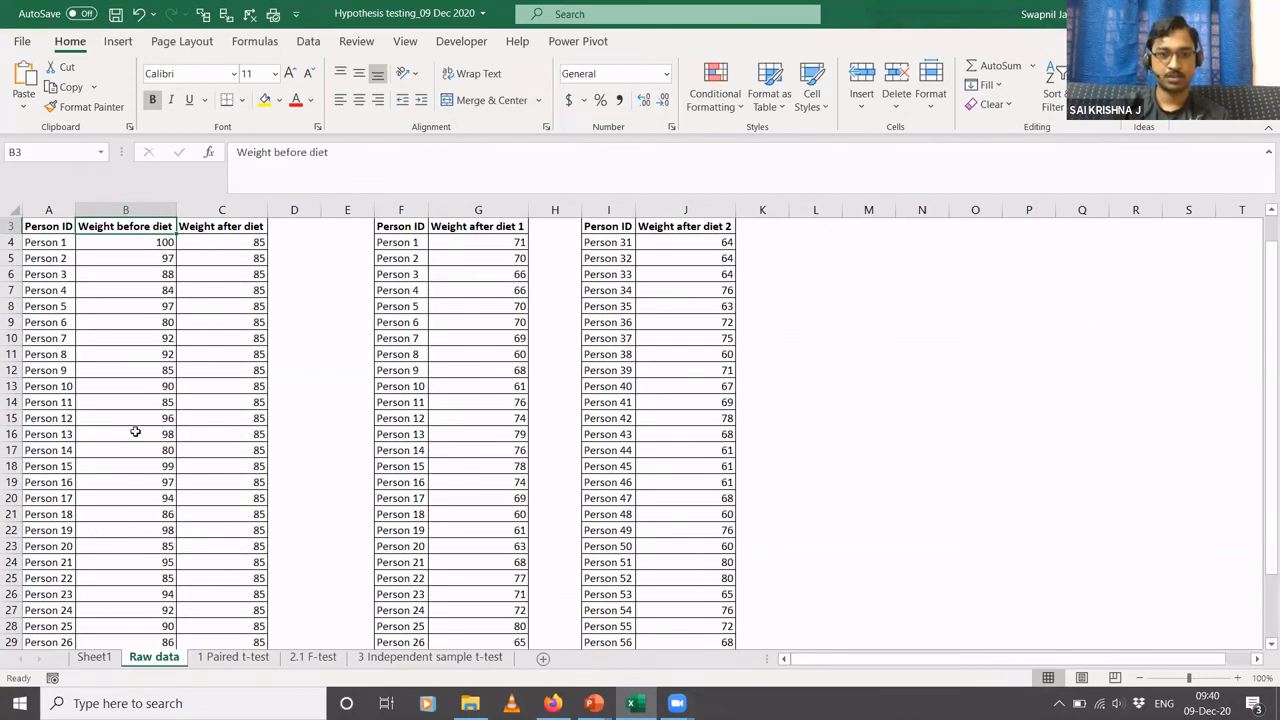
{"action": "scroll", "coordinate": [135, 431], "scroll_direction": "up", "scroll_amount": 1}
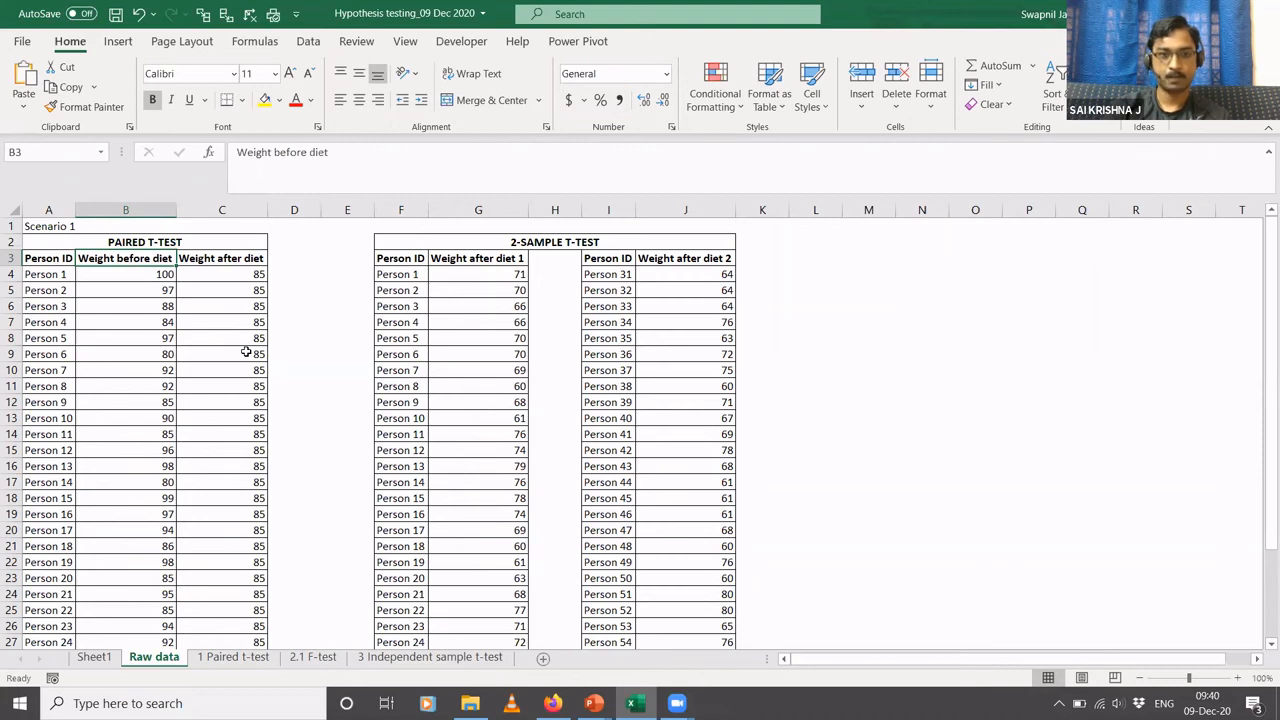
{"action": "left_click", "coordinate": [388, 230]}
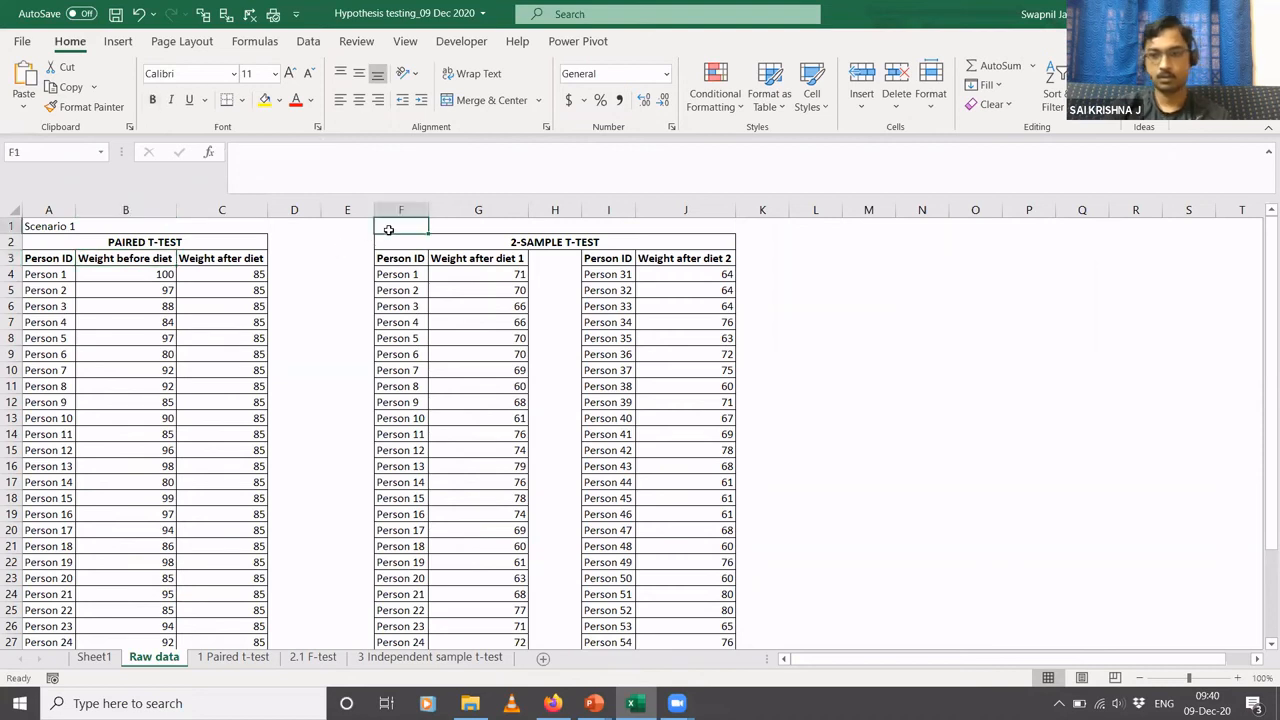
{"action": "type", "text": "Scenari"}
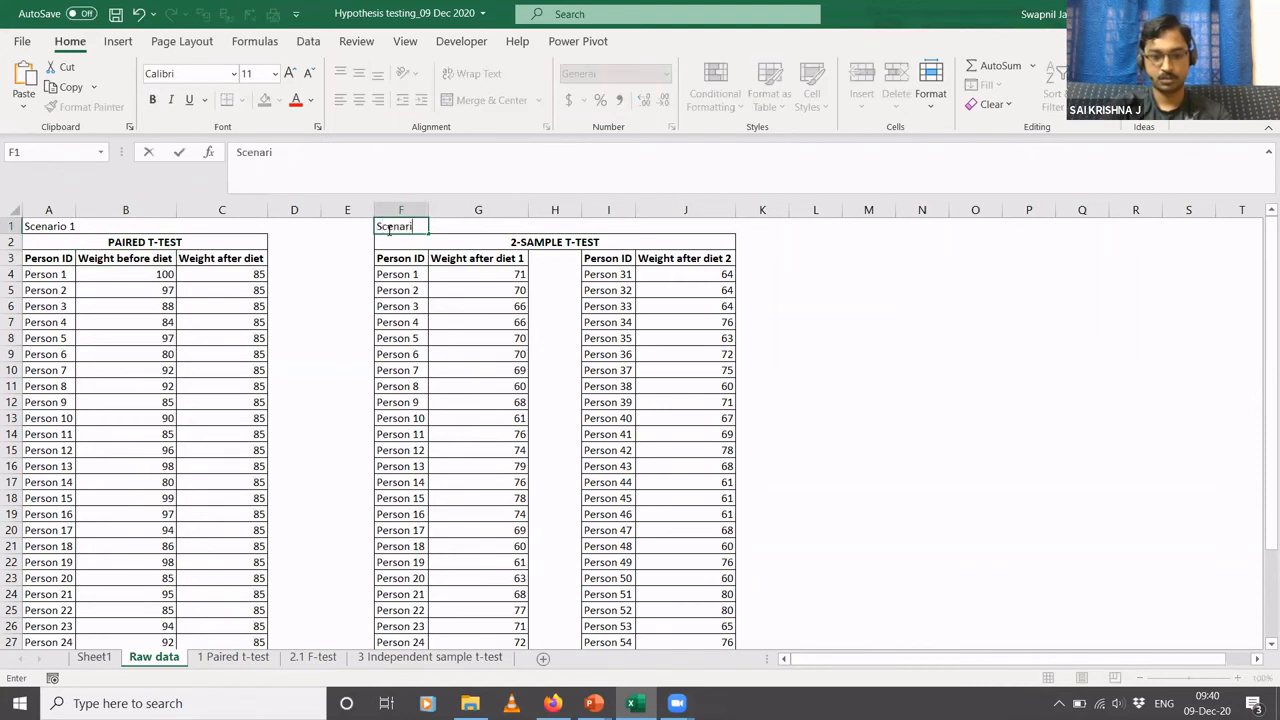
{"action": "type", "text": "o 2"}
{"action": "key", "text": "Return"}
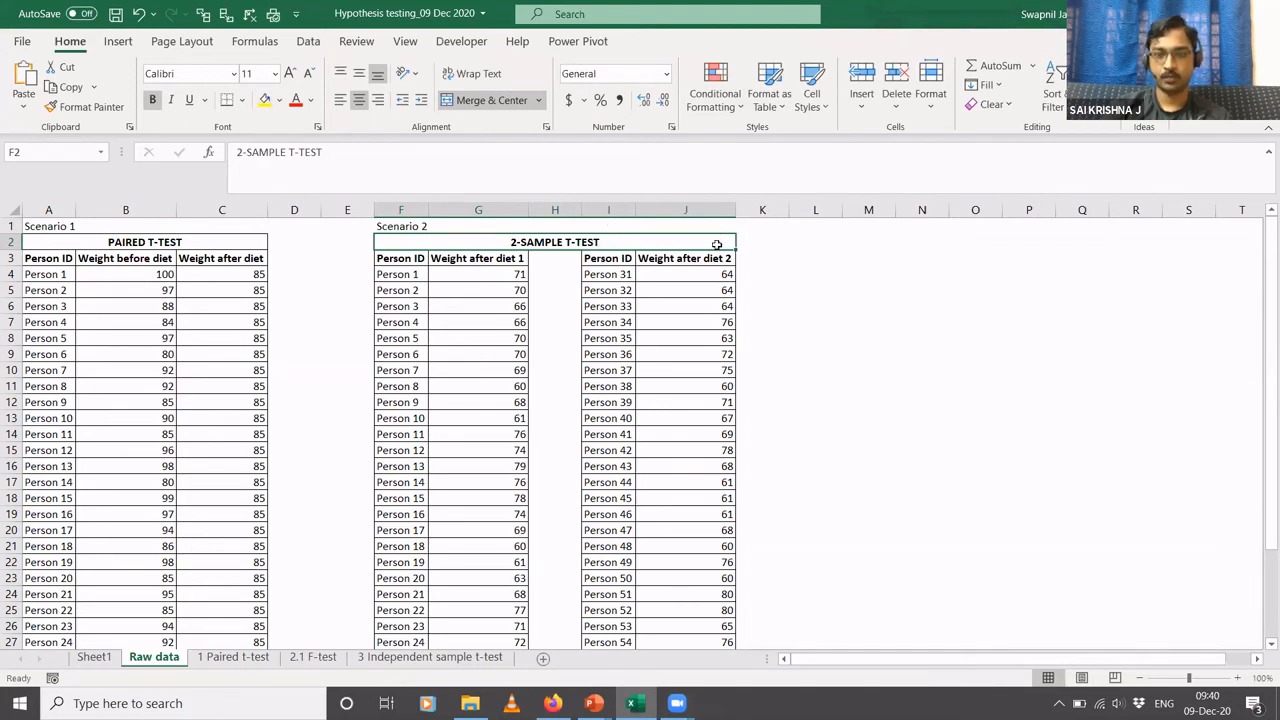
Check the averages of the two diet groups and consult the PowerPoint decision chart on when to use what test
{"action": "left_click", "coordinate": [465, 287]}
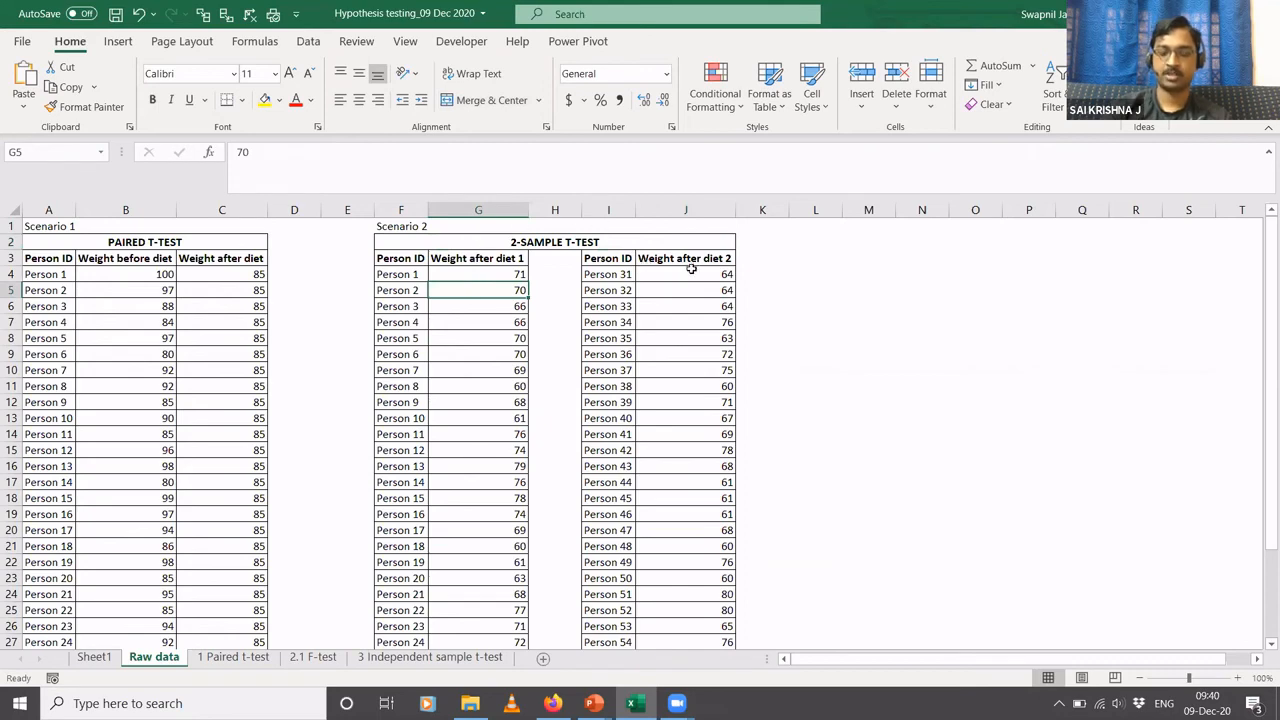
{"action": "key", "text": "ctrl+Down"}
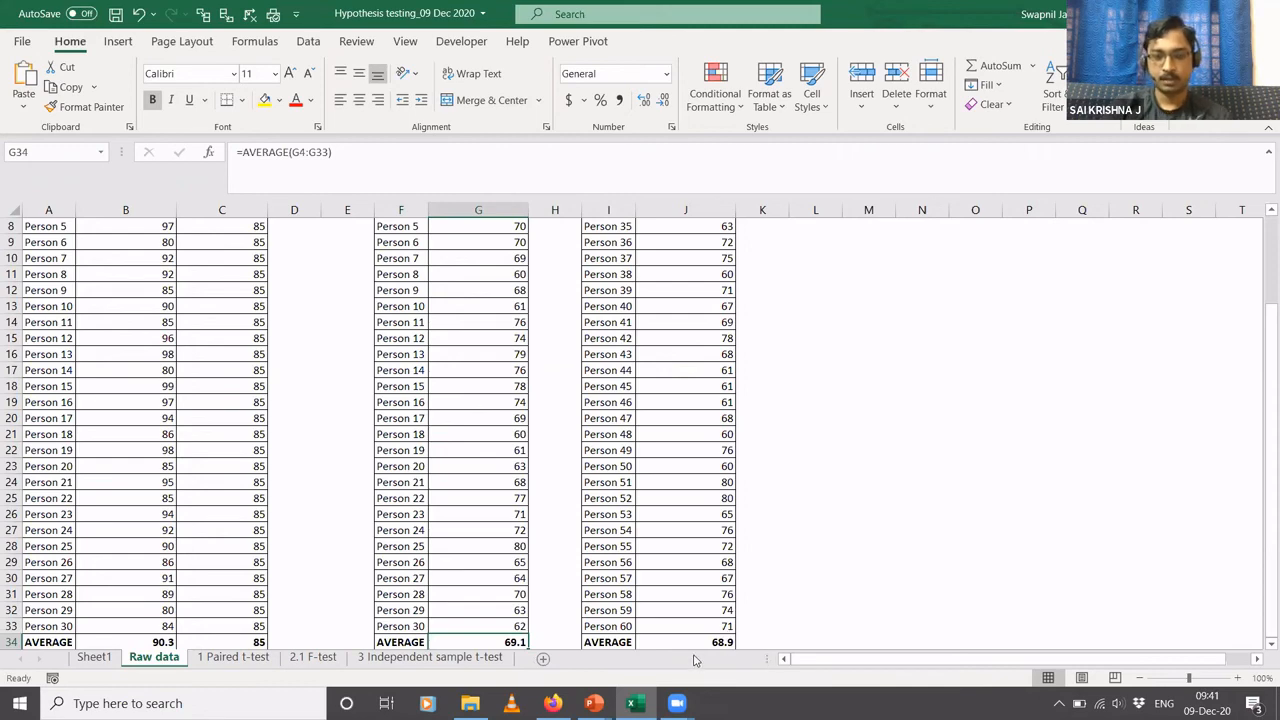
{"action": "mouse_move", "coordinate": [594, 703]}
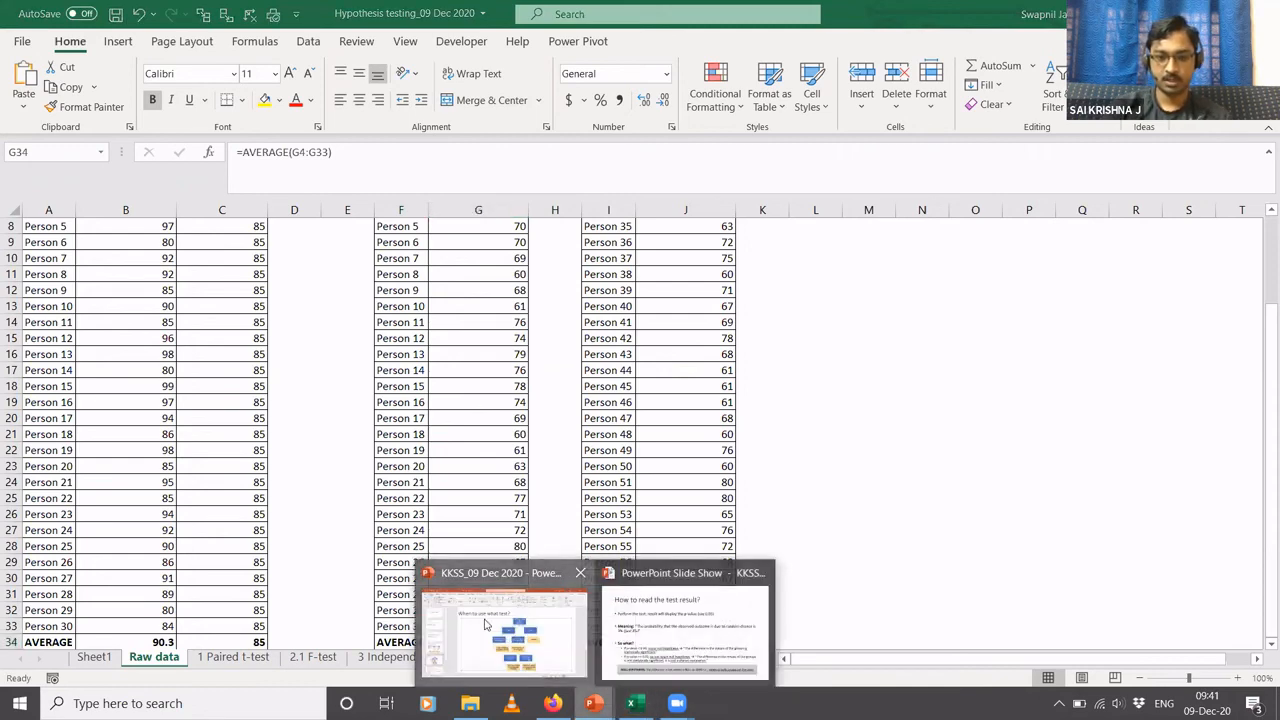
{"action": "left_click", "coordinate": [487, 621]}
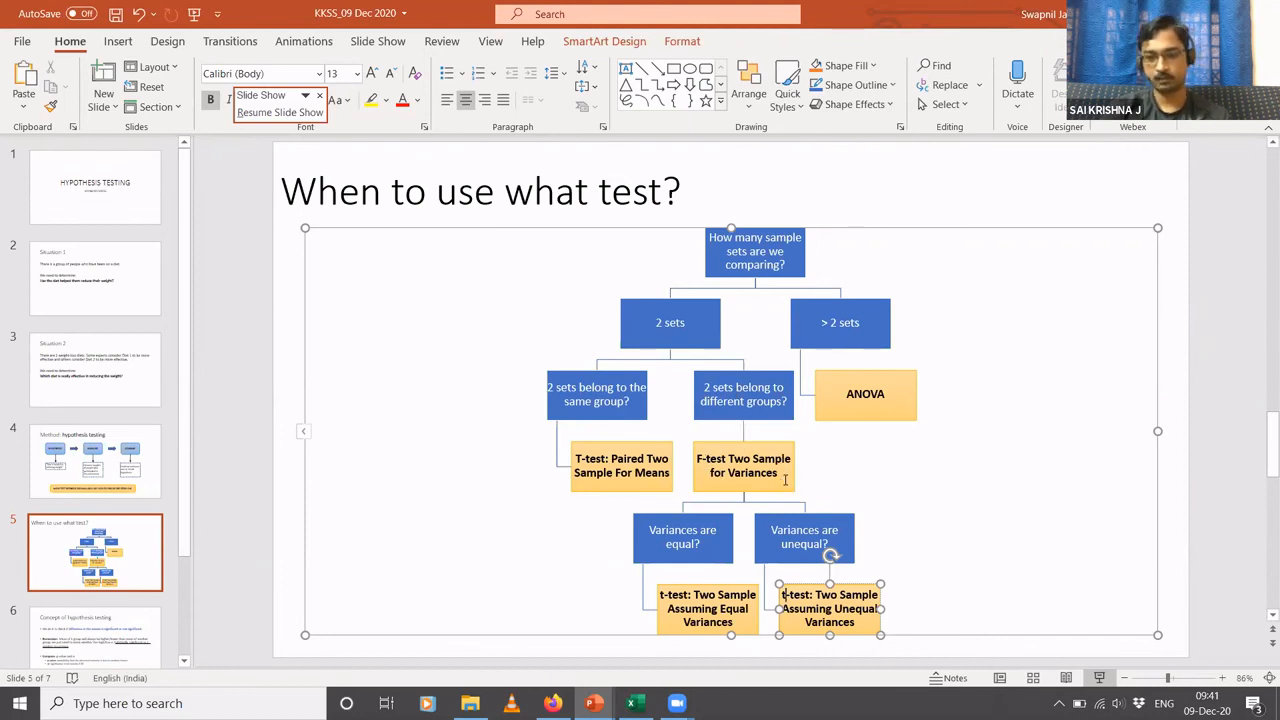
{"action": "key", "text": "alt+Tab"}
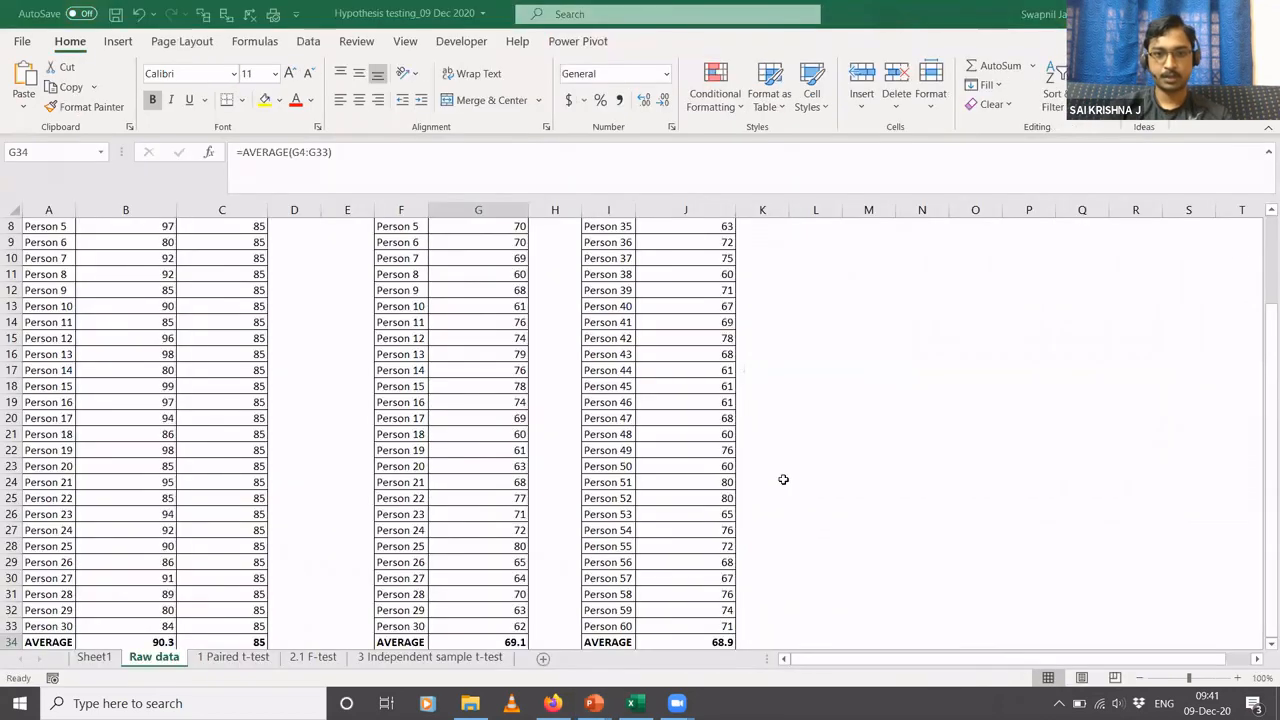
Start an F-Test Two-Sample for Variances in Excel and set the Variable 1 range to the diet 1 weights with header, $G$3:$G$33
{"action": "left_click", "coordinate": [322, 44]}
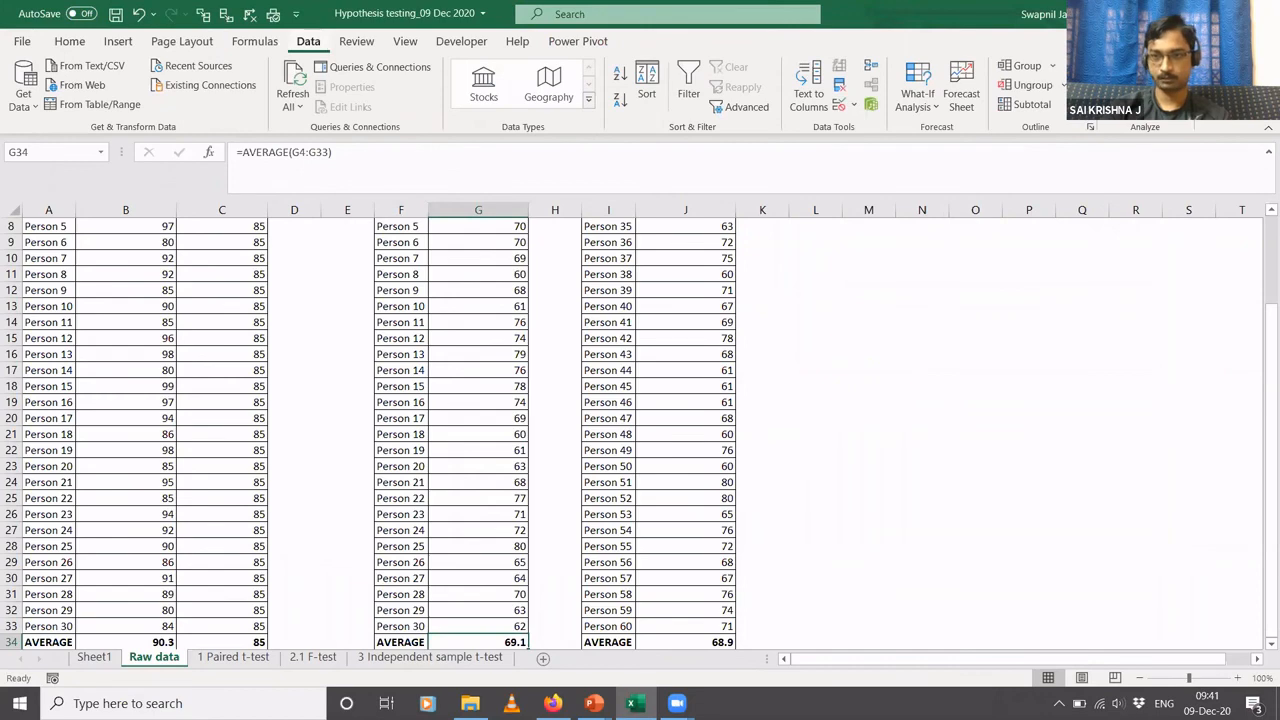
{"action": "left_click", "coordinate": [890, 256]}
{"action": "left_click", "coordinate": [1145, 66]}
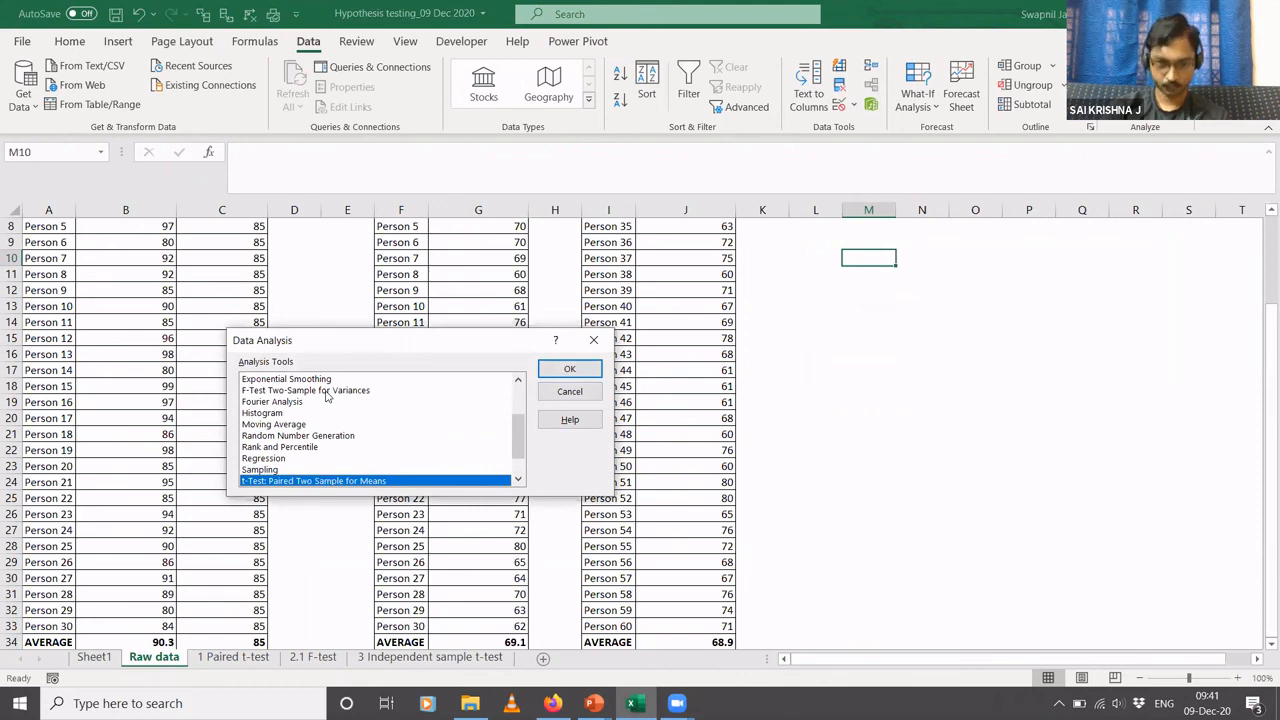
{"action": "left_click", "coordinate": [326, 392]}
{"action": "left_click", "coordinate": [560, 368]}
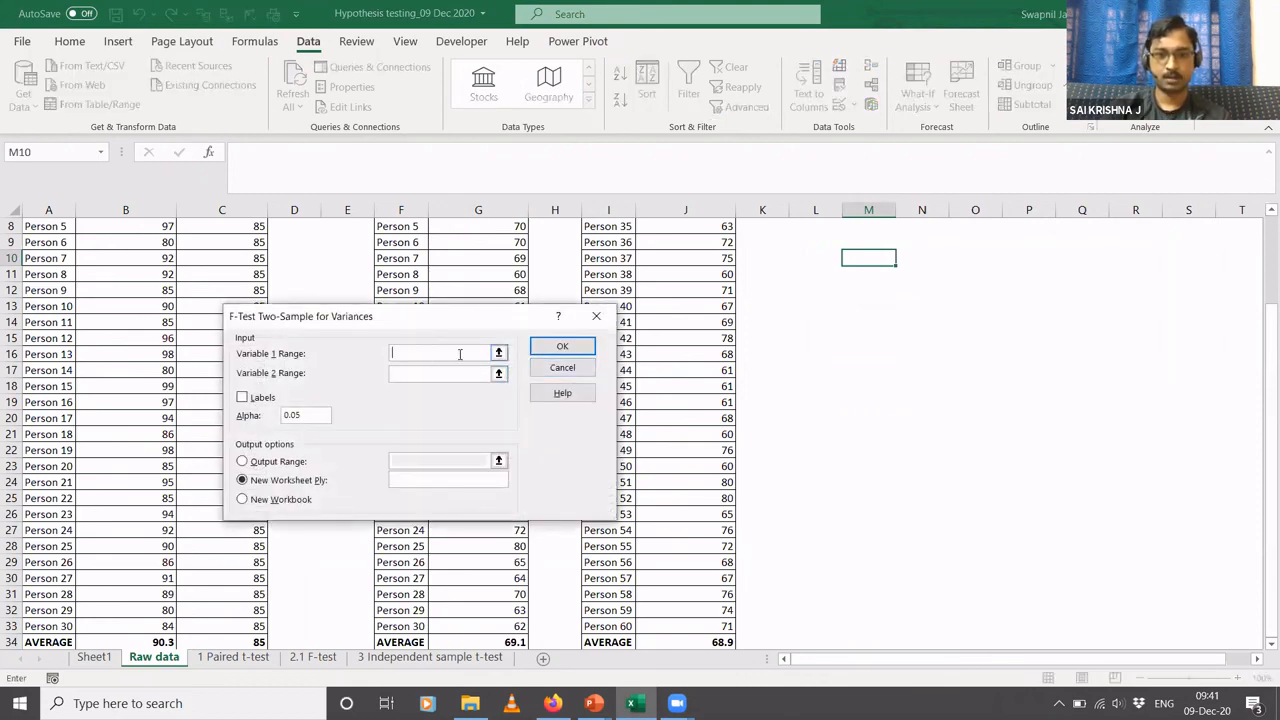
{"action": "left_click", "coordinate": [498, 353]}
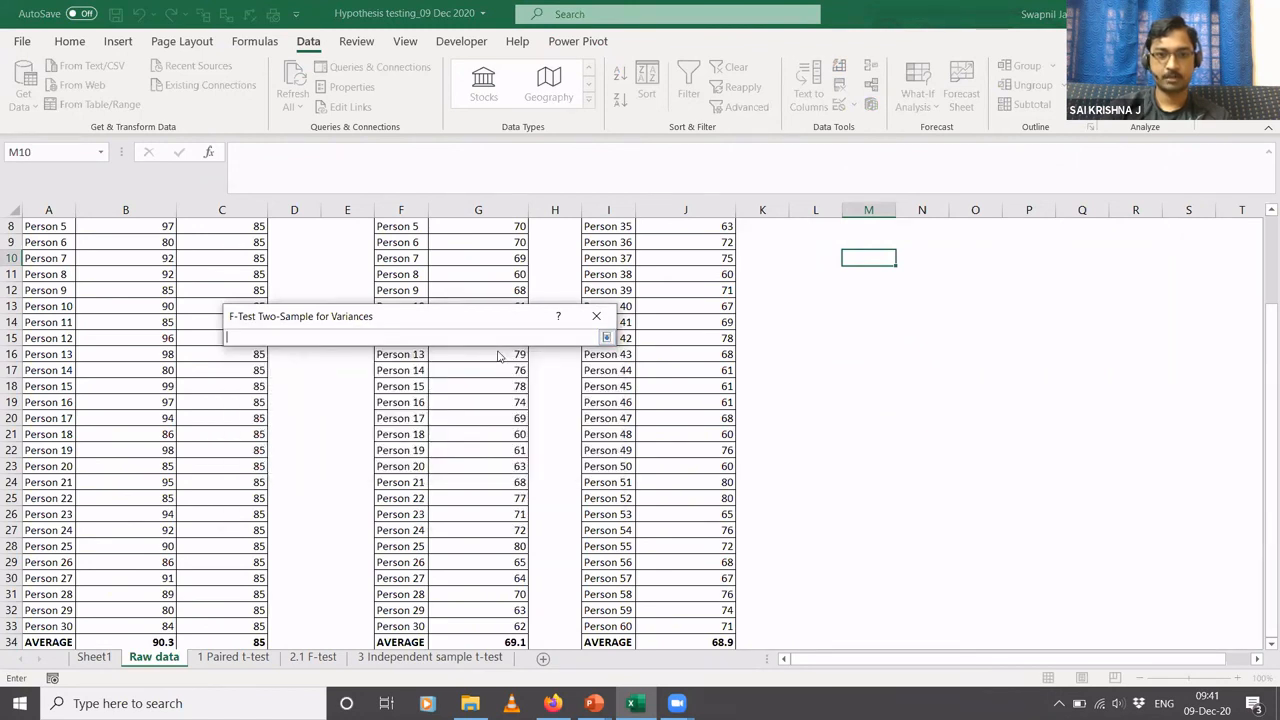
{"action": "left_click", "coordinate": [510, 260]}
{"action": "key", "text": "ctrl+Up"}
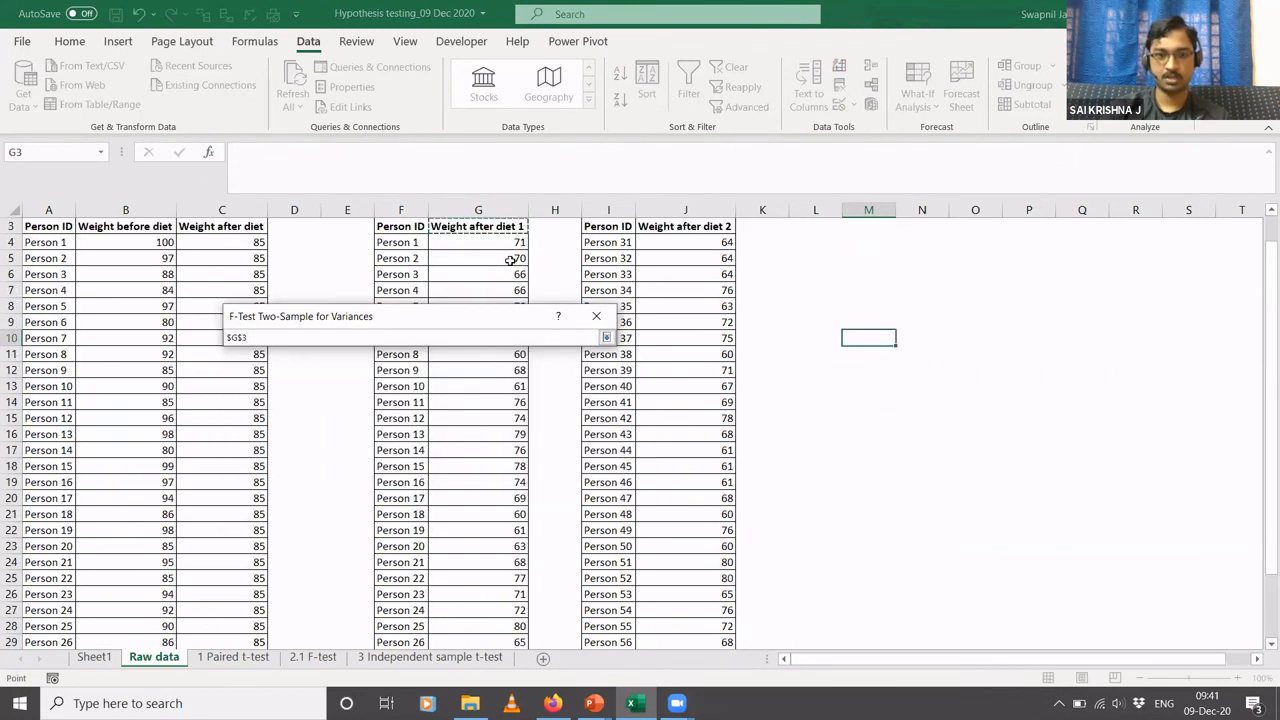
{"action": "key", "text": "ctrl+shift+Down"}
{"action": "key", "text": "shift+Up"}
{"action": "left_click", "coordinate": [606, 339]}
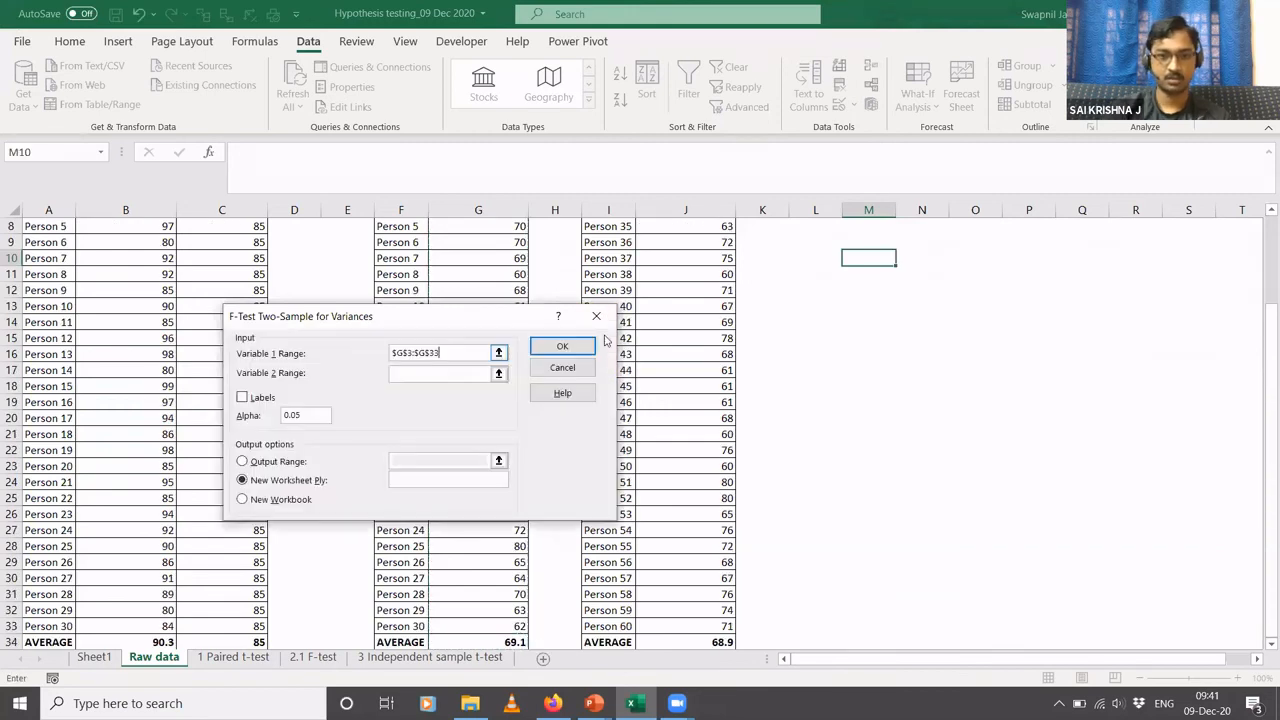
Set the F-test's Variable 2 range to the diet 2 weights, $J$3:$J$33, enable Labels, and output the test to a new worksheet
{"action": "left_click", "coordinate": [498, 374]}
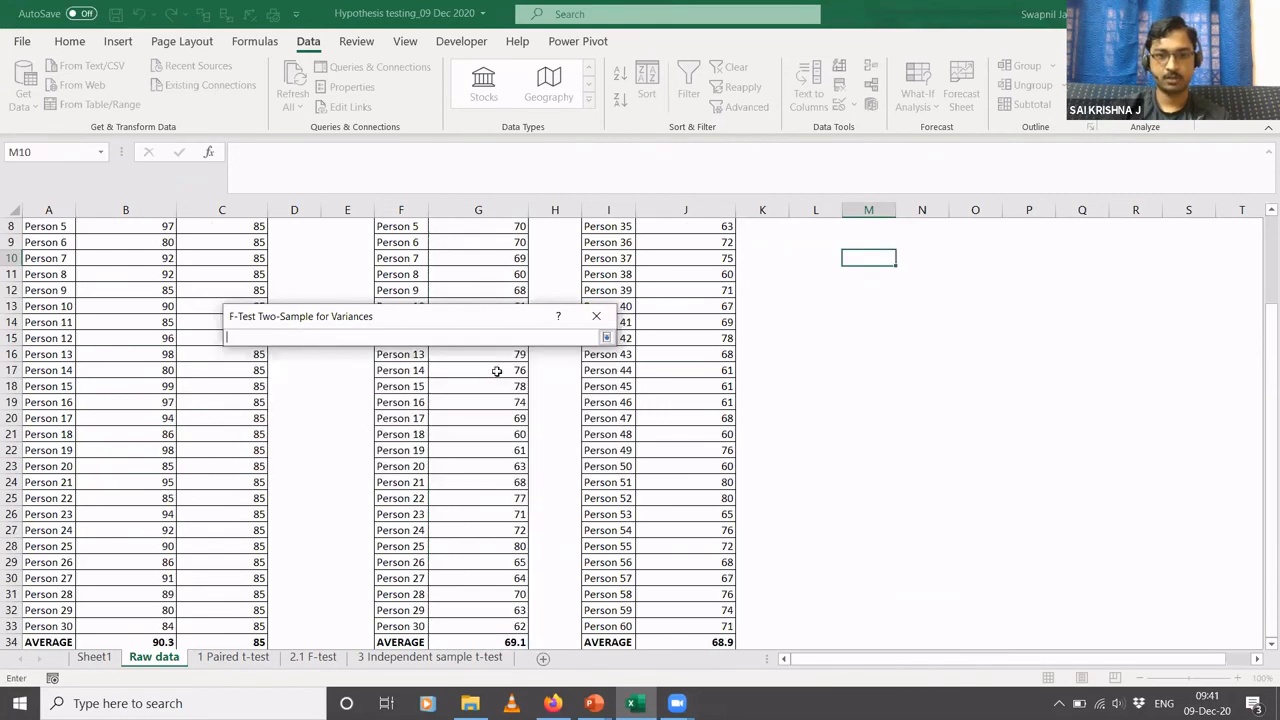
{"action": "left_click", "coordinate": [667, 309]}
{"action": "key", "text": "ctrl+Up"}
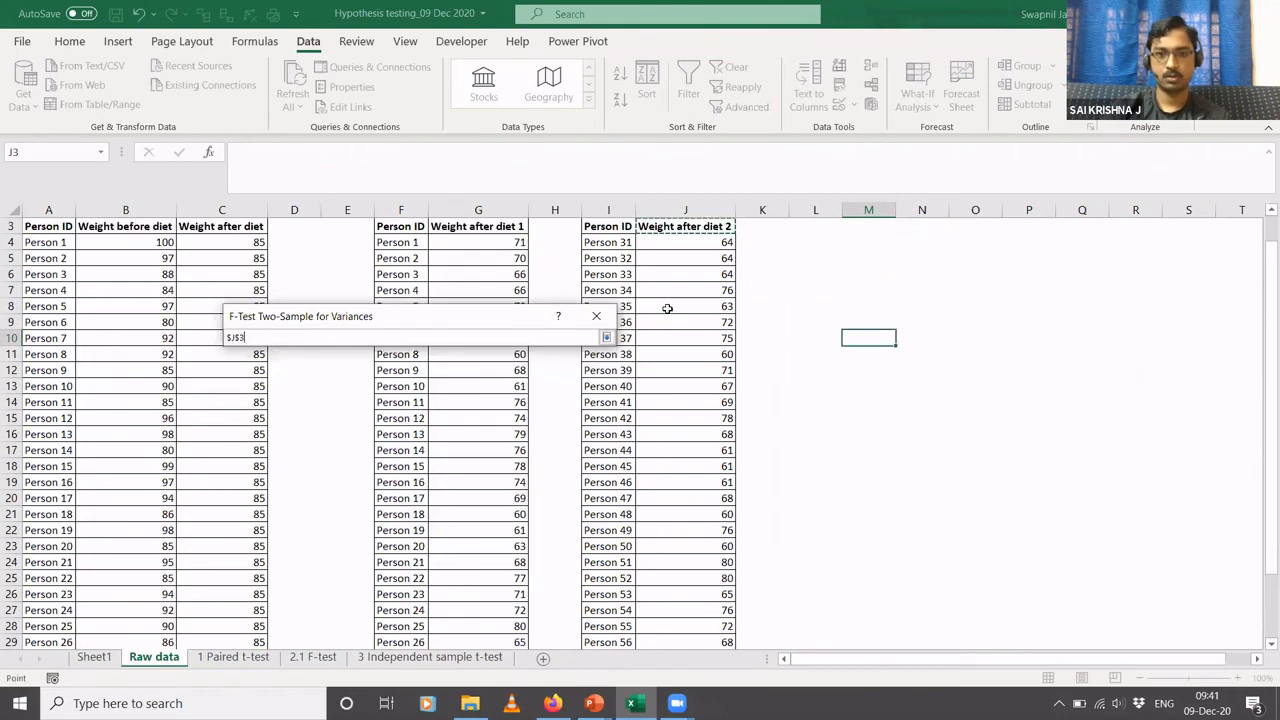
{"action": "key", "text": "ctrl+shift+Down"}
{"action": "key", "text": "shift+Up"}
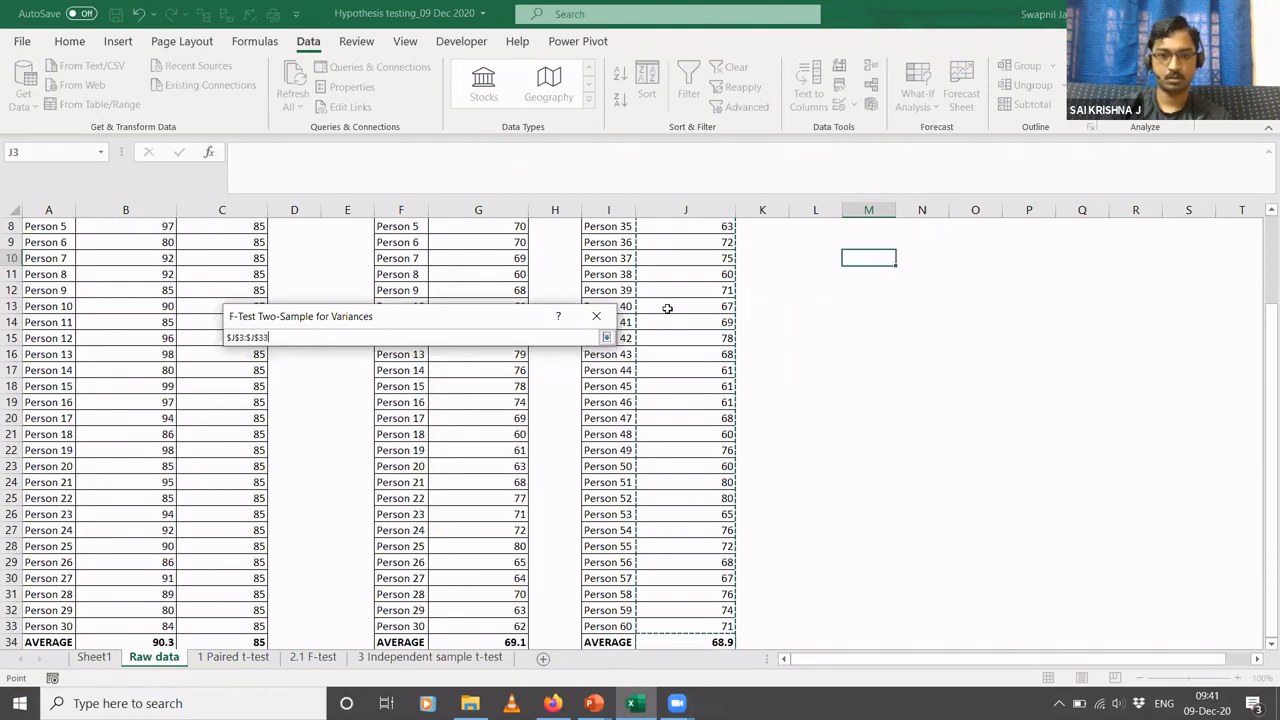
{"action": "left_click", "coordinate": [607, 338]}
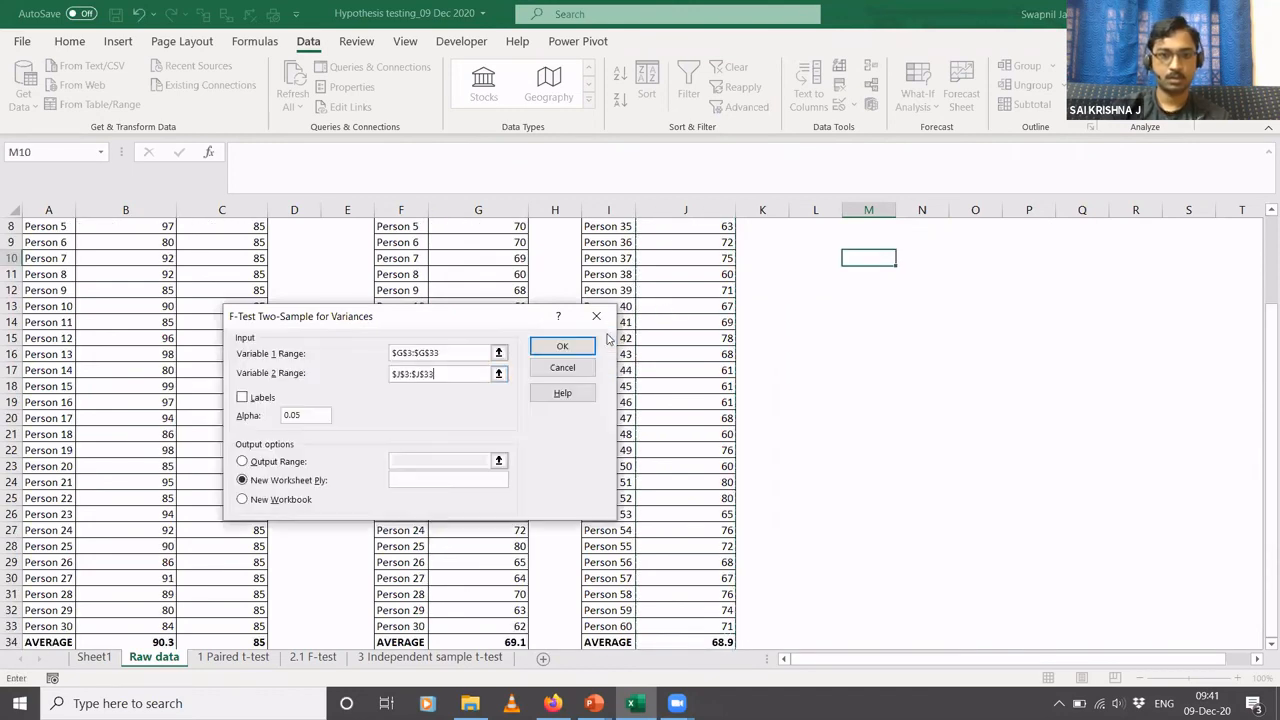
{"action": "left_click", "coordinate": [242, 399]}
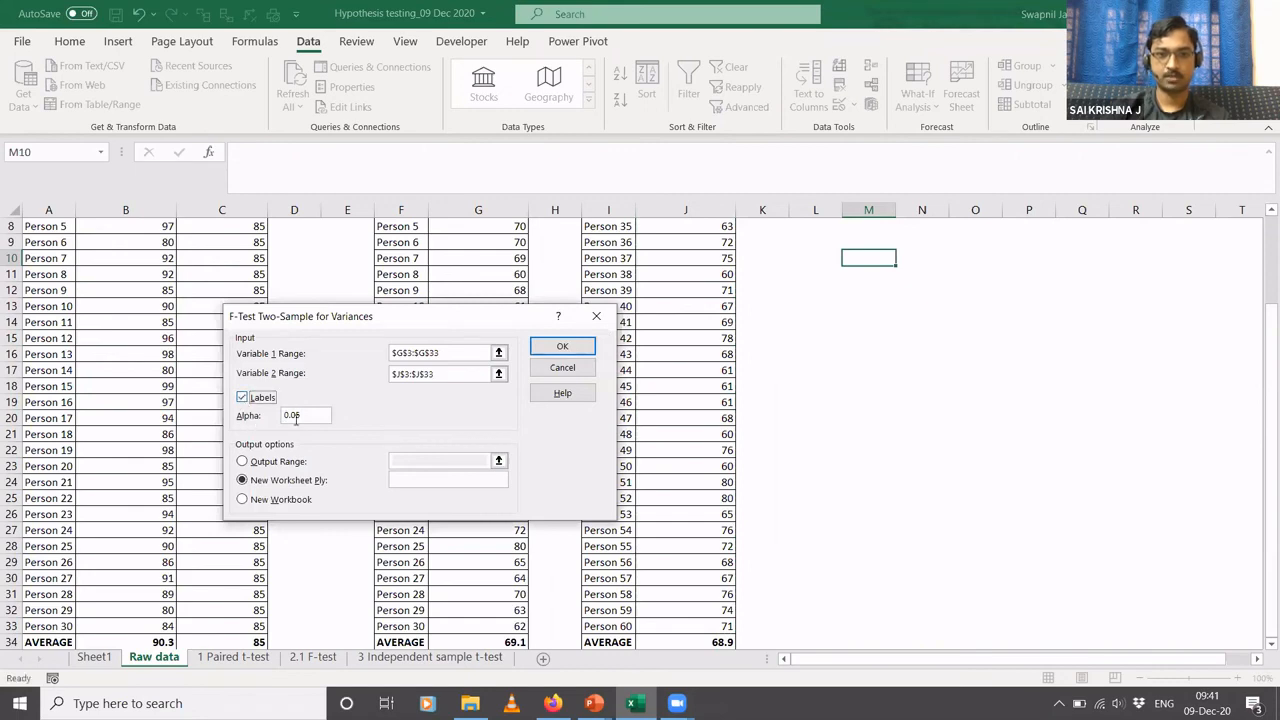
{"action": "left_click", "coordinate": [556, 346]}
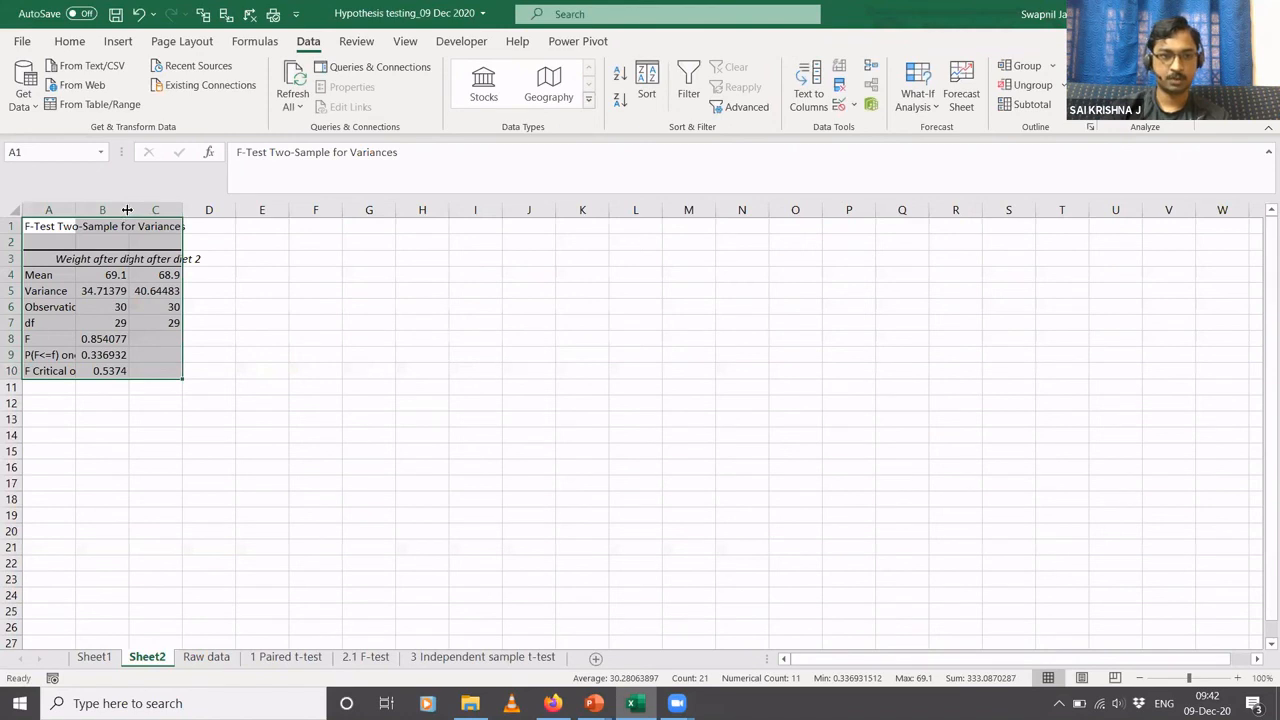
Fit the widths of columns A, B and C in the F-test output to their contents
{"action": "double_click", "coordinate": [127, 209]}
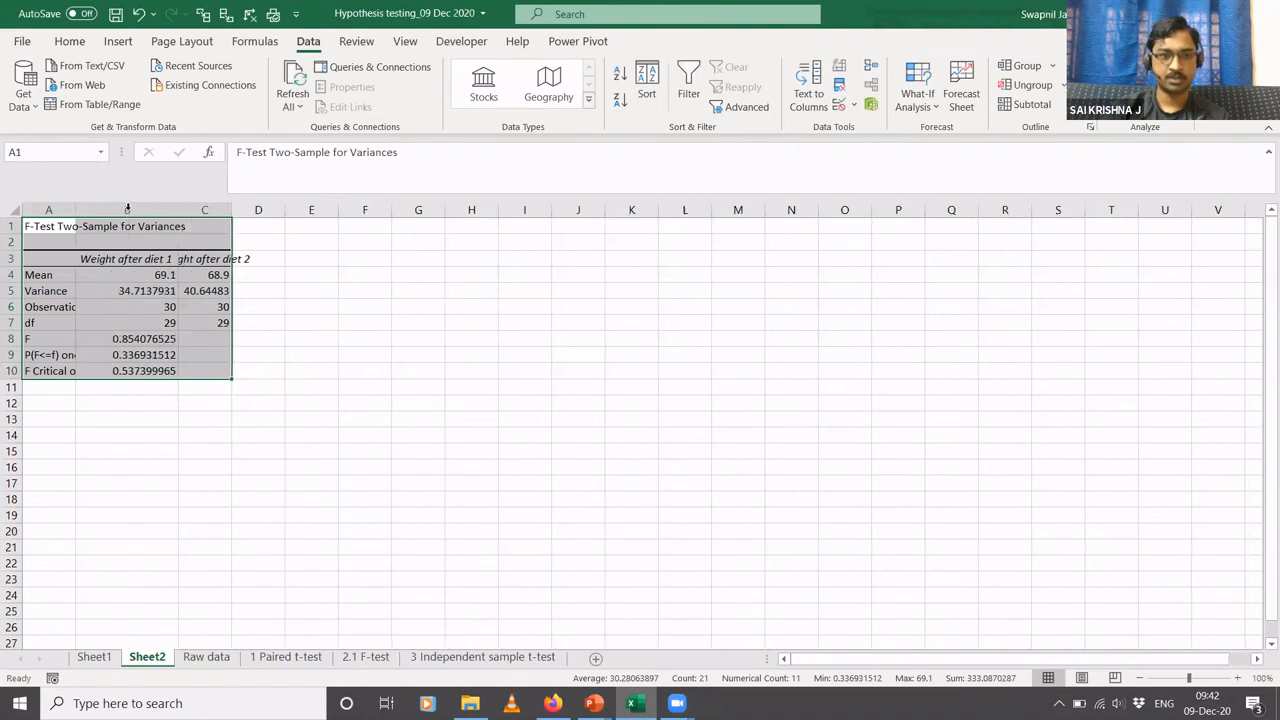
{"action": "double_click", "coordinate": [231, 209]}
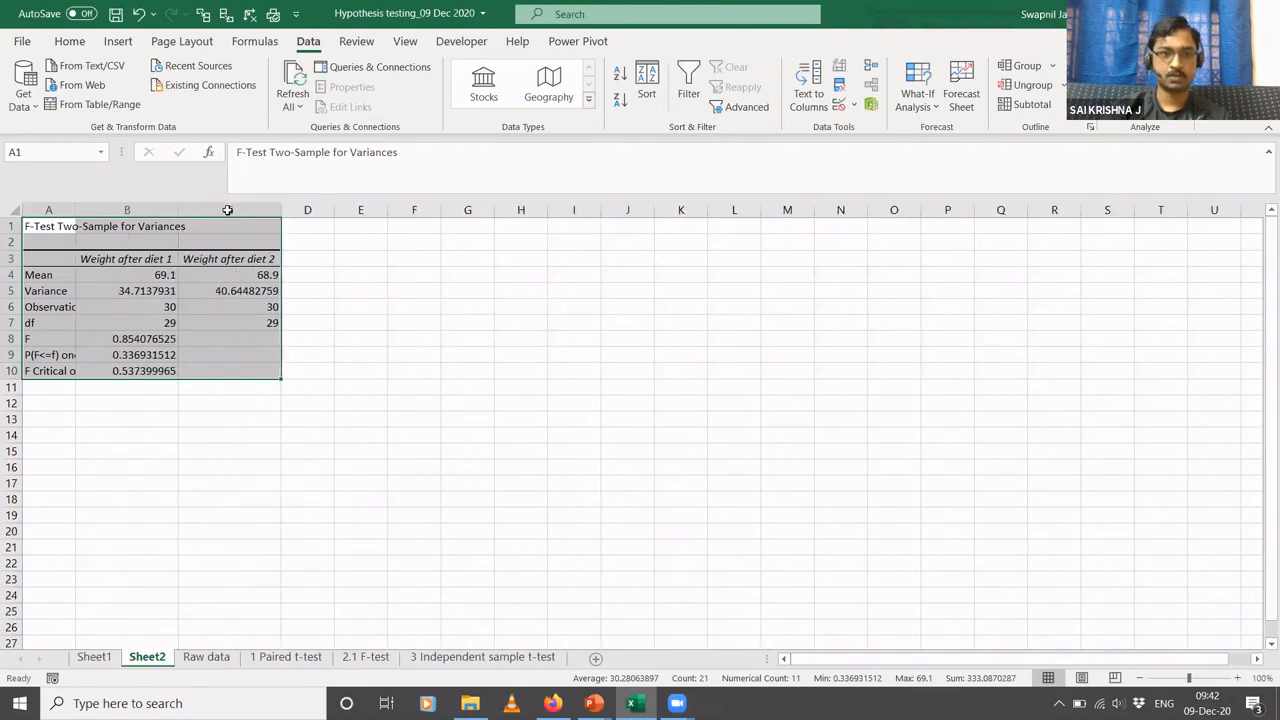
{"action": "double_click", "coordinate": [76, 206]}
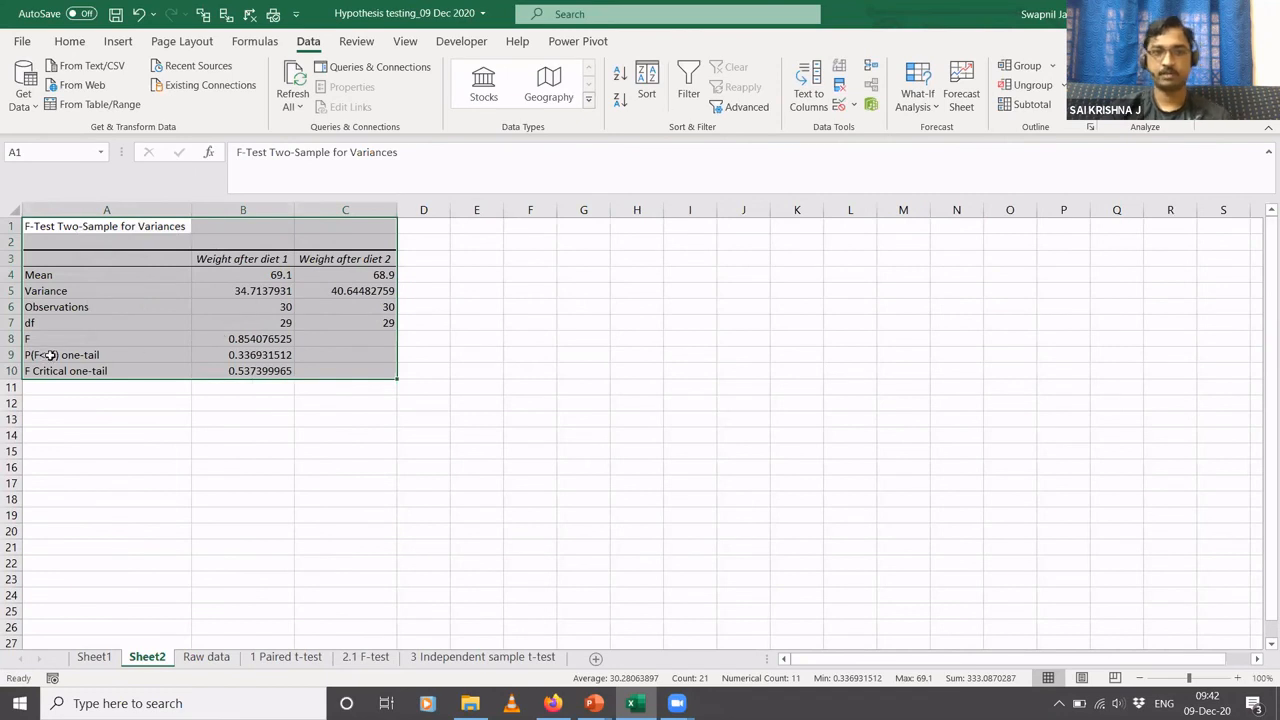
Highlight the P(F<=f) one-tail value in cell B9 with a yellow fill
{"action": "left_click", "coordinate": [219, 354]}
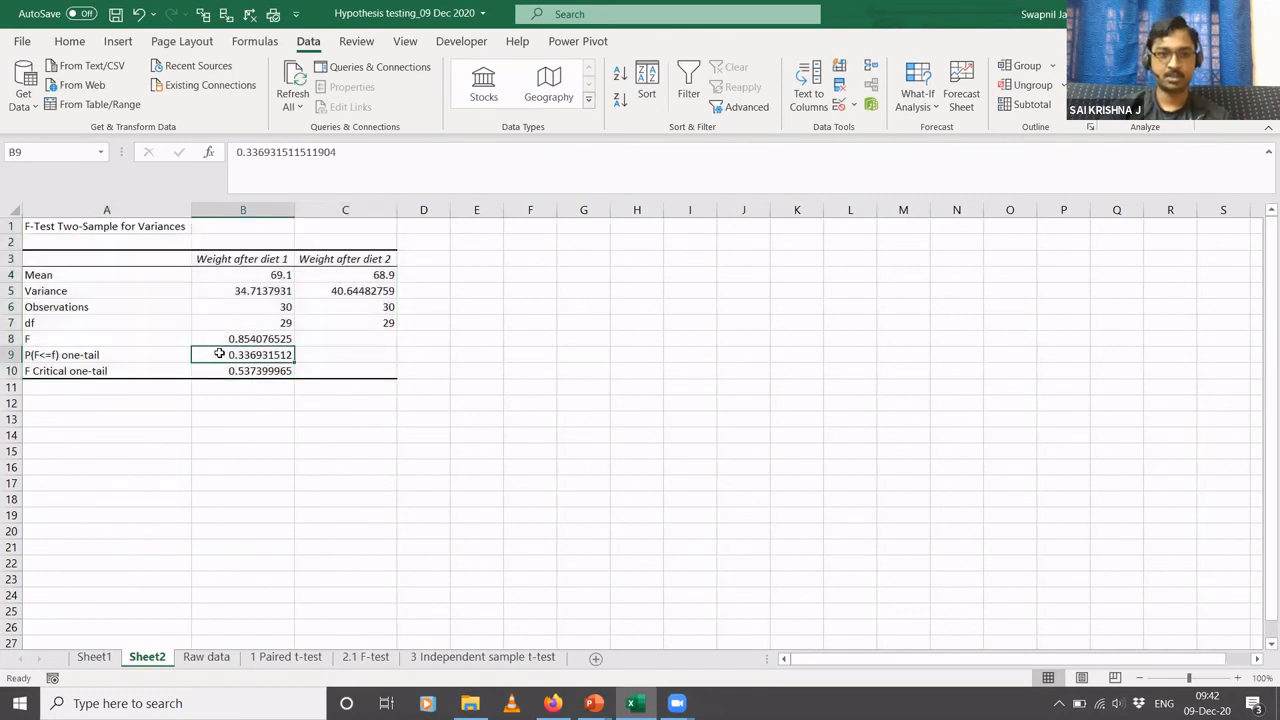
{"action": "left_click", "coordinate": [72, 50]}
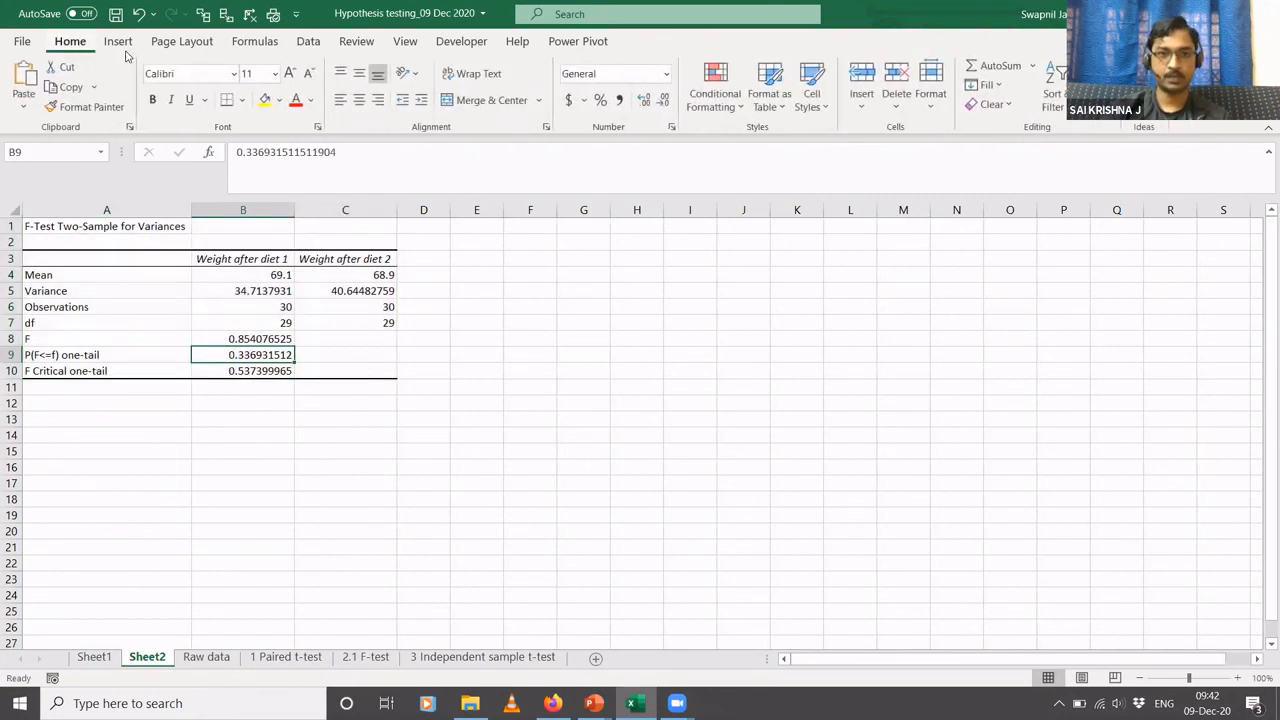
{"action": "left_click", "coordinate": [265, 102]}
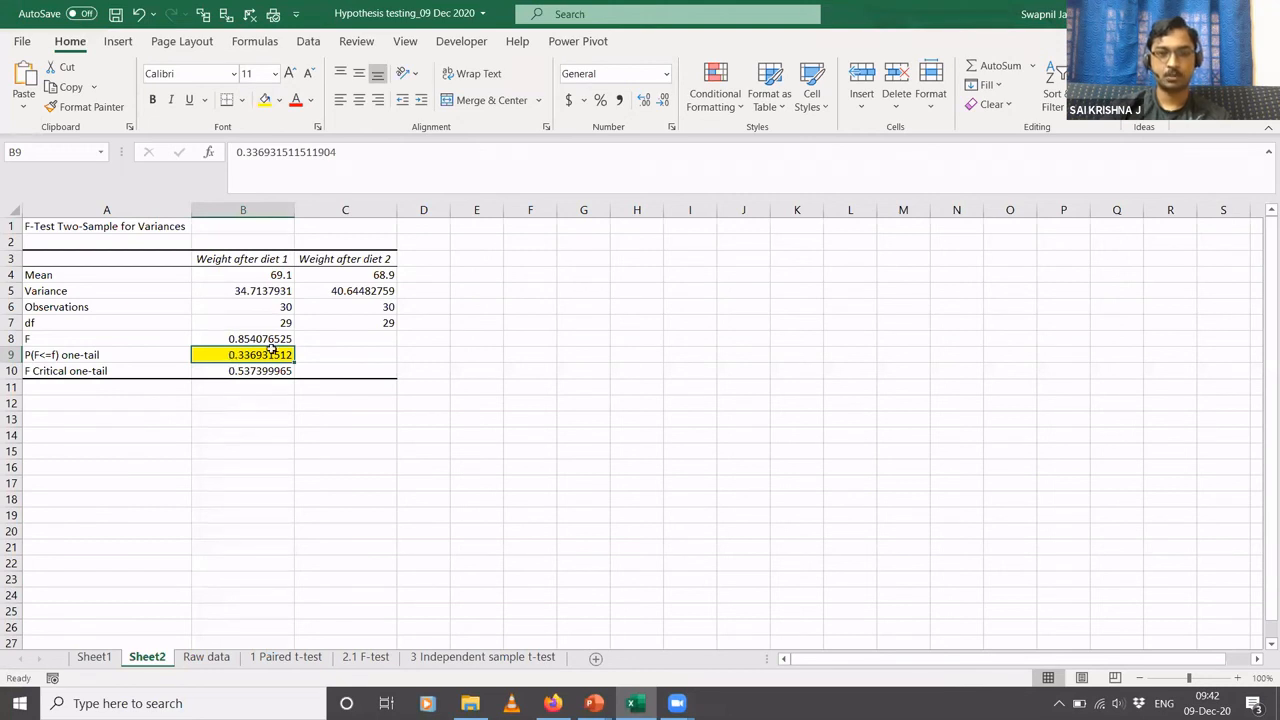
Enter the comparison note "< 0.05 0r >=0.05" in cell D9, beside the one-tail p-value
{"action": "left_click", "coordinate": [445, 357]}
{"action": "type", "text": "<"}
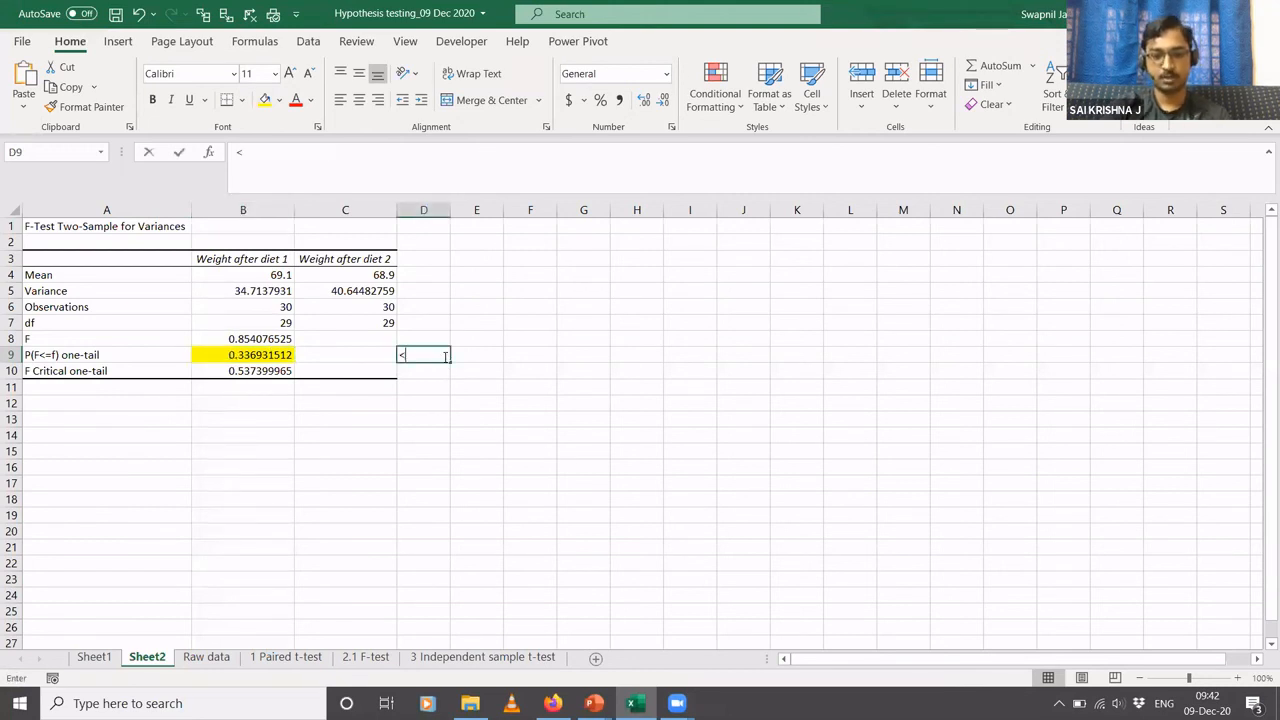
{"action": "type", "text": " 0.05 "}
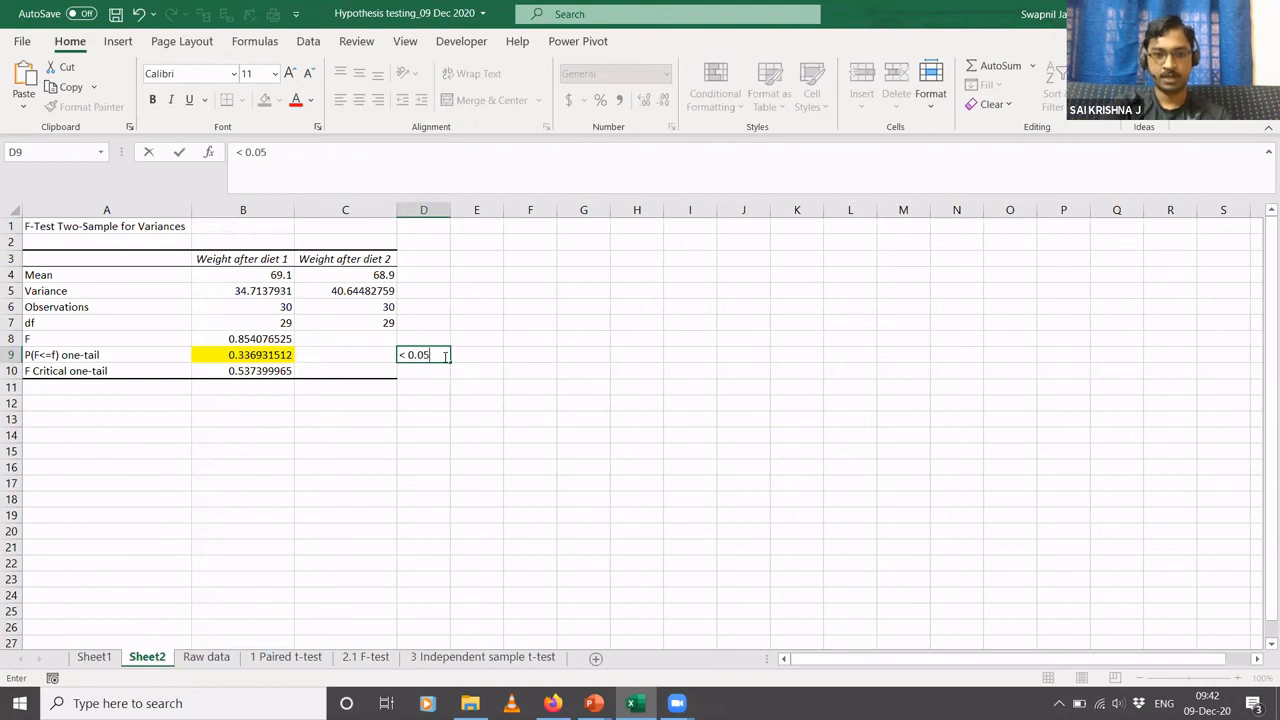
{"action": "type", "text": "0r >="}
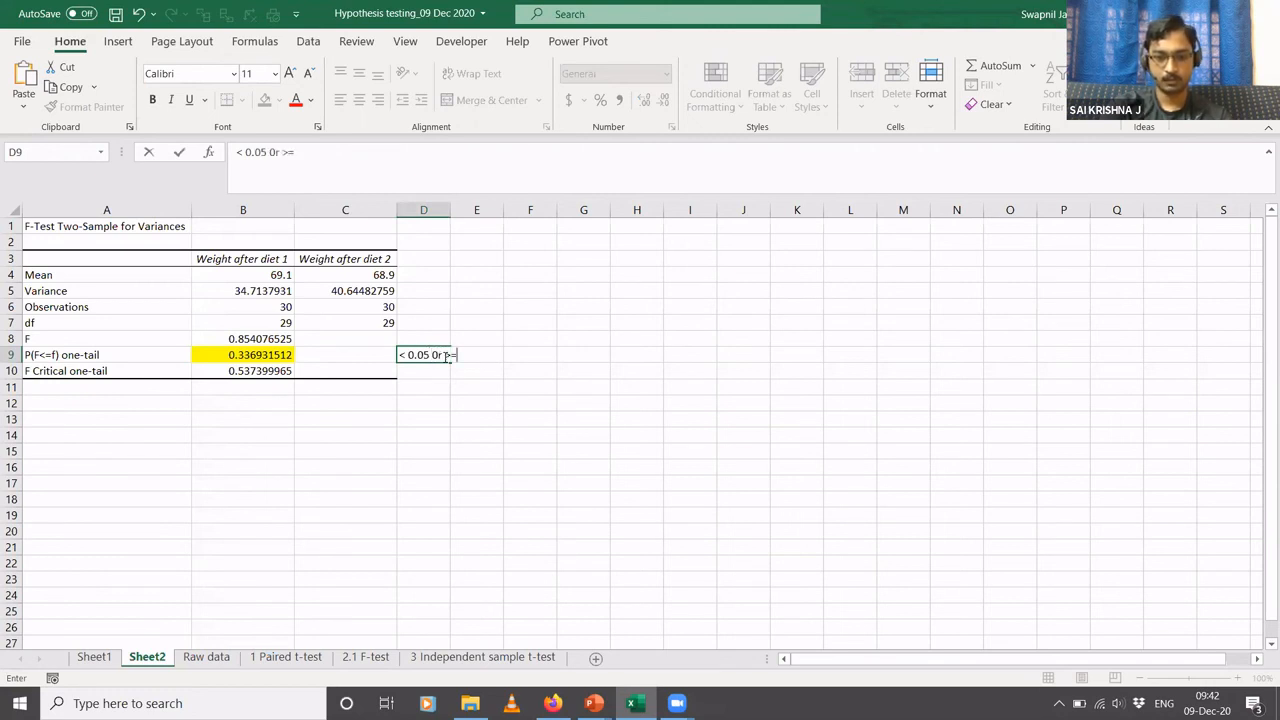
{"action": "type", "text": "0.05"}
{"action": "key", "text": "Return"}
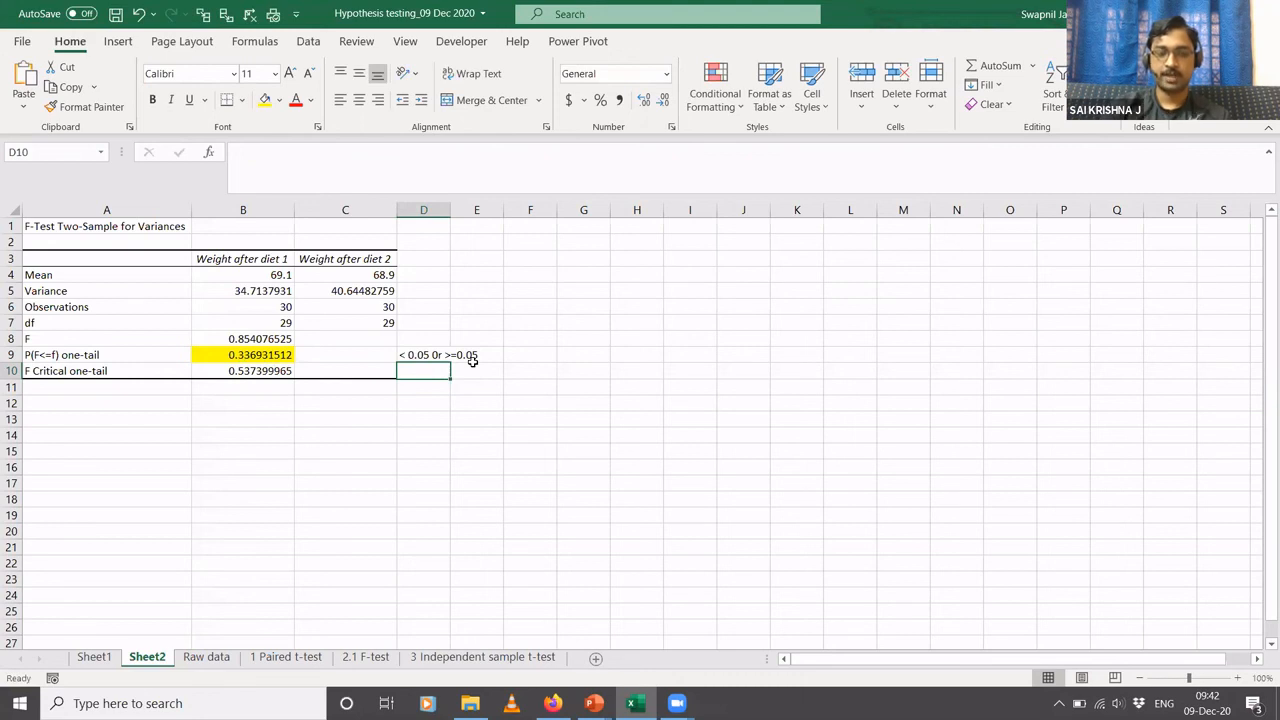
Review the raw data and F-test output, consult the "When to use what test?" chart in PowerPoint, and return to Excel
{"action": "left_click", "coordinate": [207, 657]}
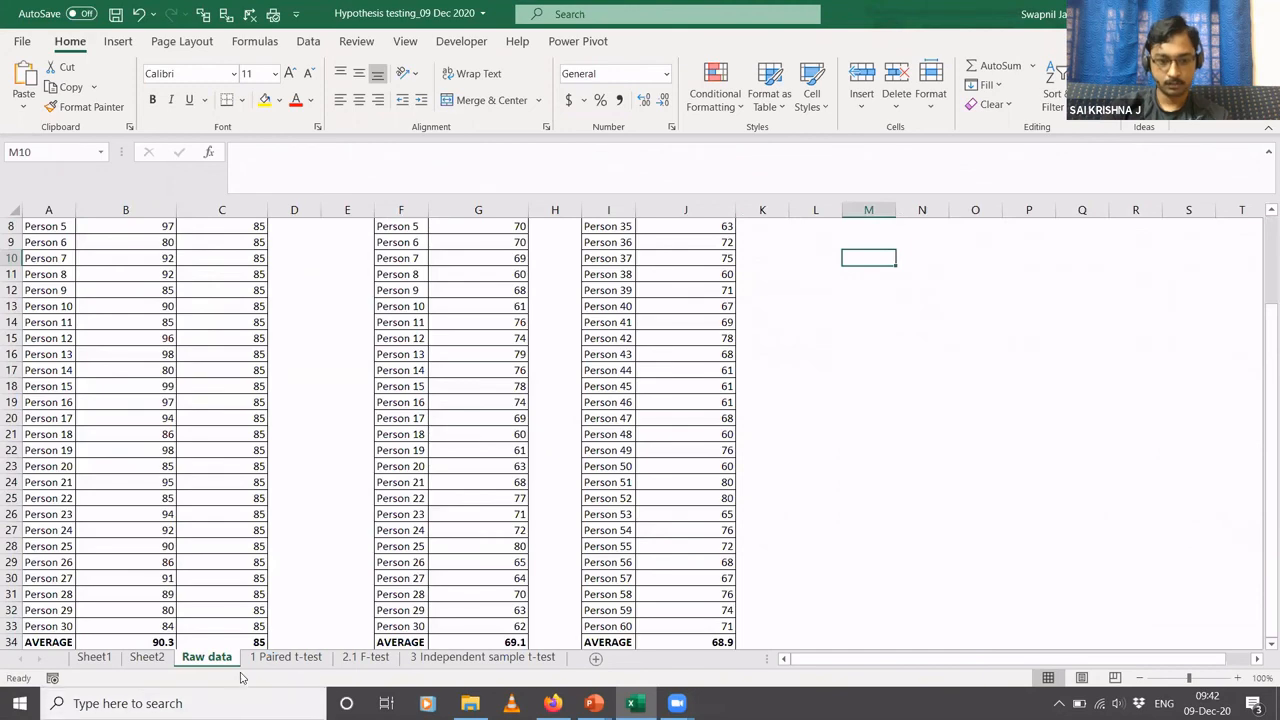
{"action": "left_click", "coordinate": [149, 659]}
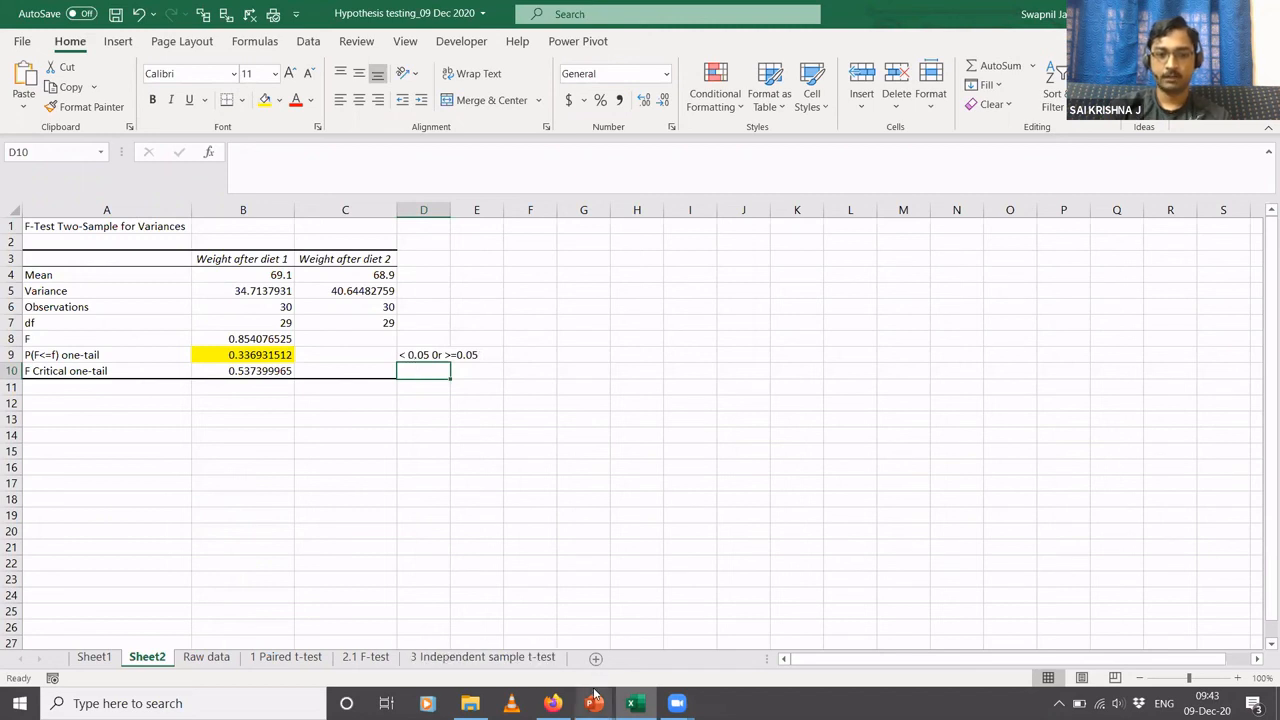
{"action": "mouse_move", "coordinate": [594, 695]}
{"action": "left_click", "coordinate": [548, 648]}
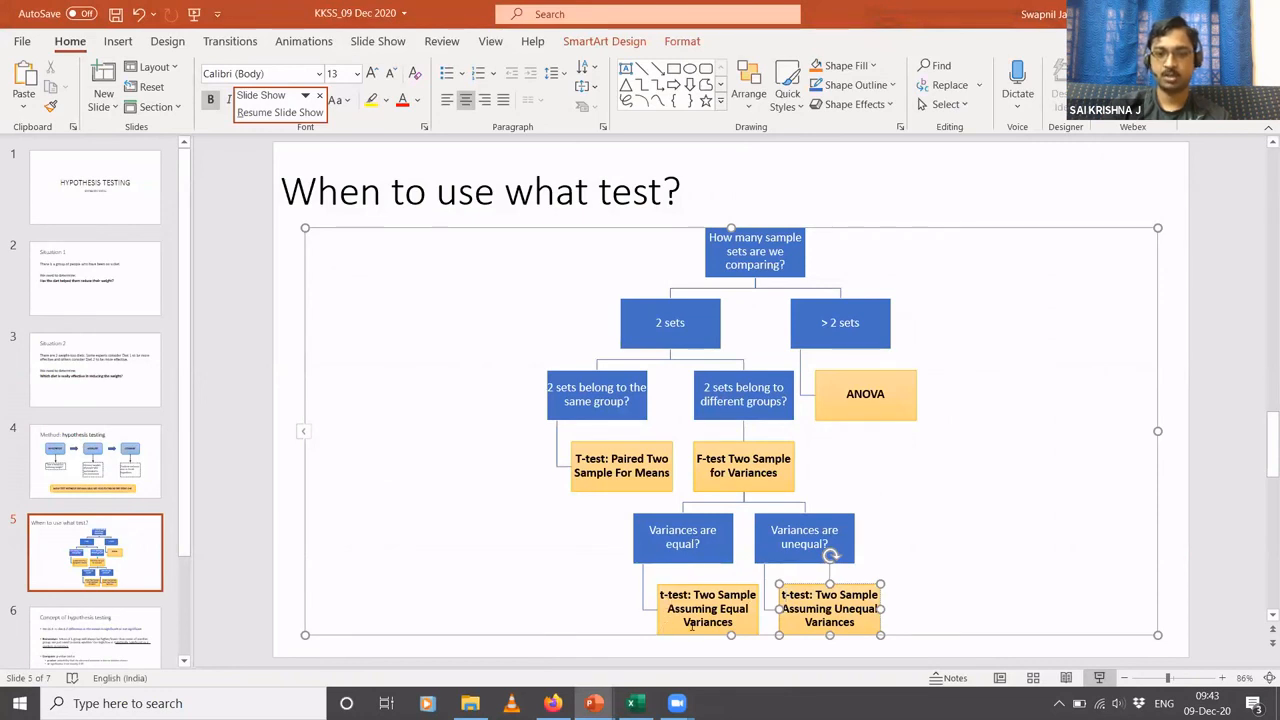
{"action": "key", "text": "alt+Tab"}
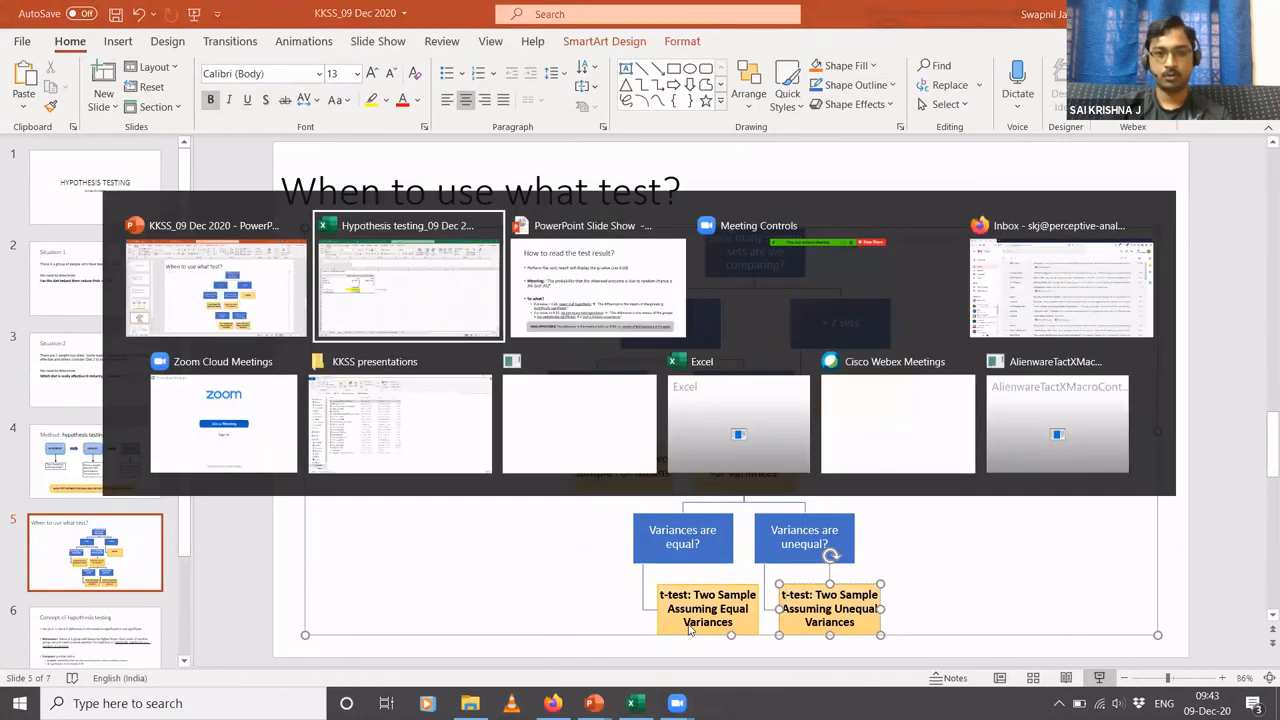
Start a t-Test: Two-Sample Assuming Equal Variances from the Raw data sheet
{"action": "left_click", "coordinate": [207, 659]}
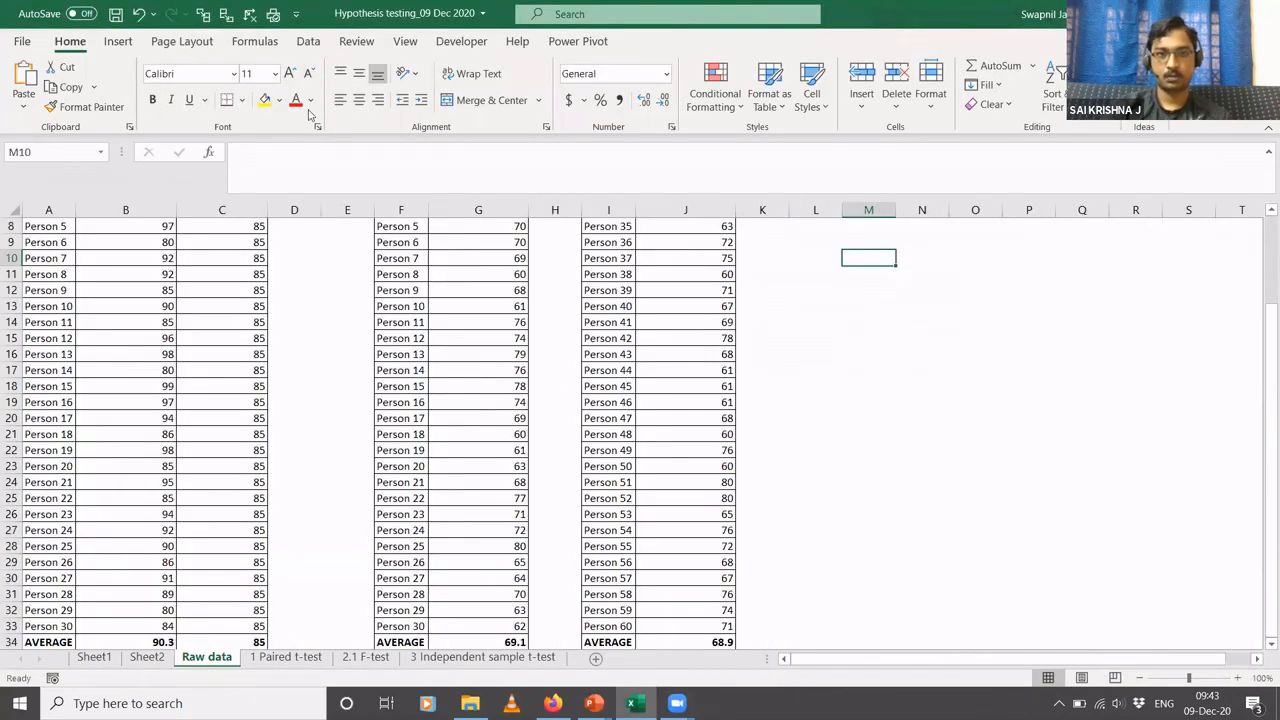
{"action": "left_click", "coordinate": [309, 42]}
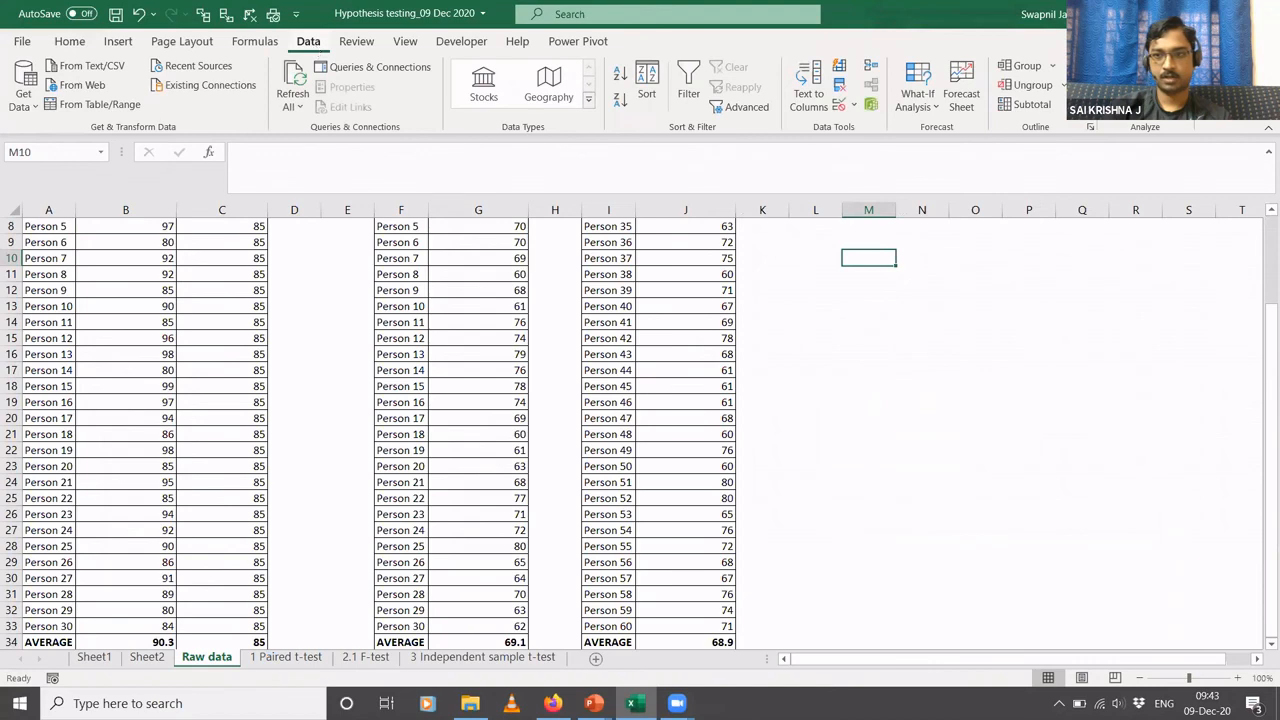
{"action": "left_click", "coordinate": [1145, 66]}
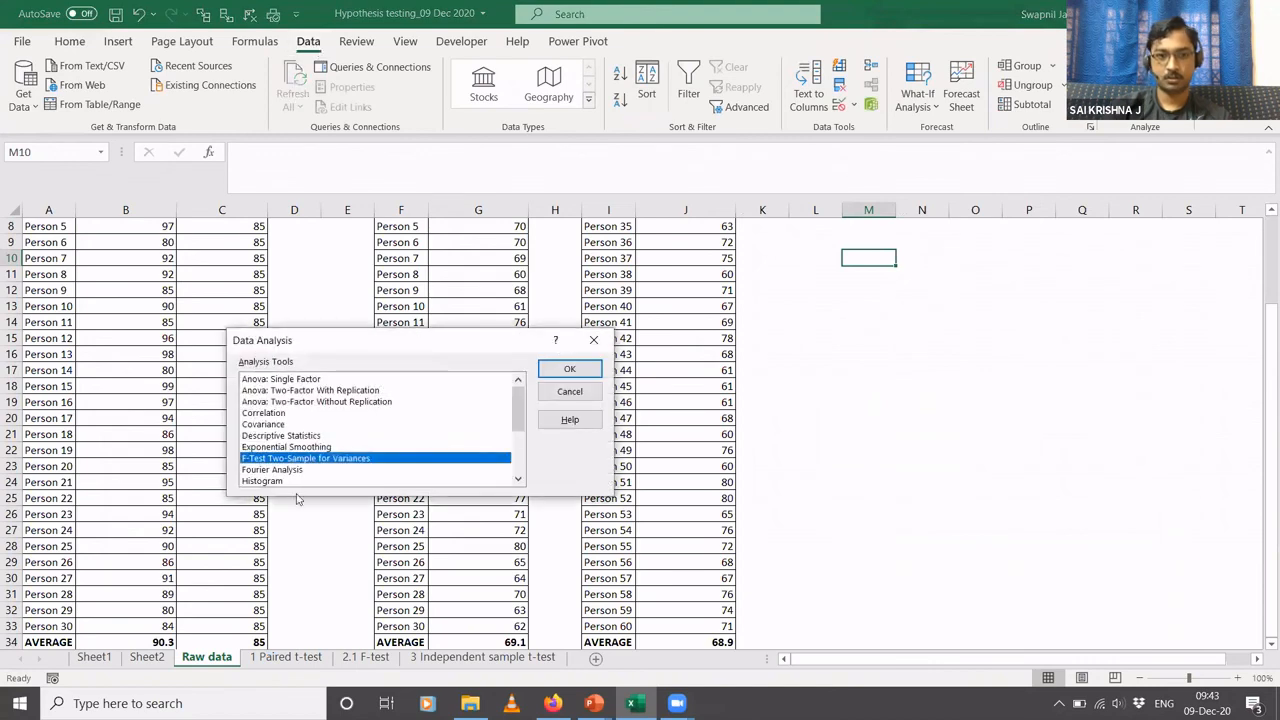
{"action": "left_click", "coordinate": [265, 425]}
{"action": "key", "text": "t"}
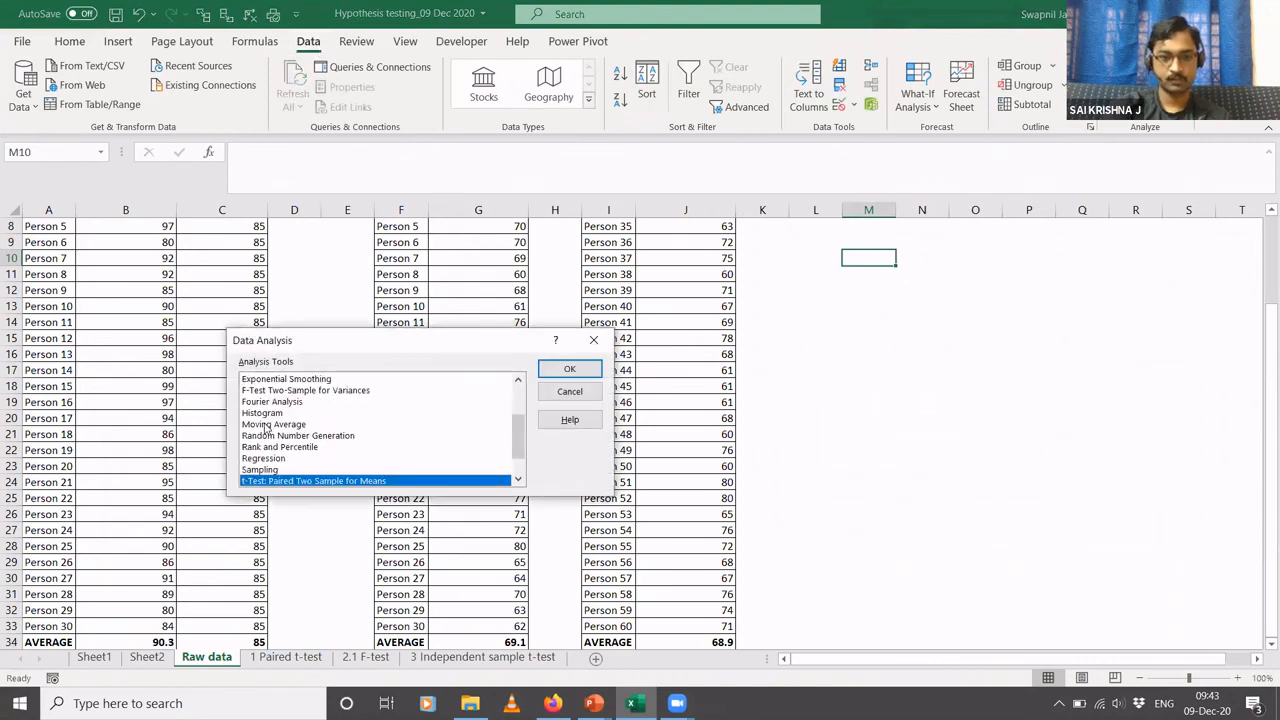
{"action": "key", "text": "t"}
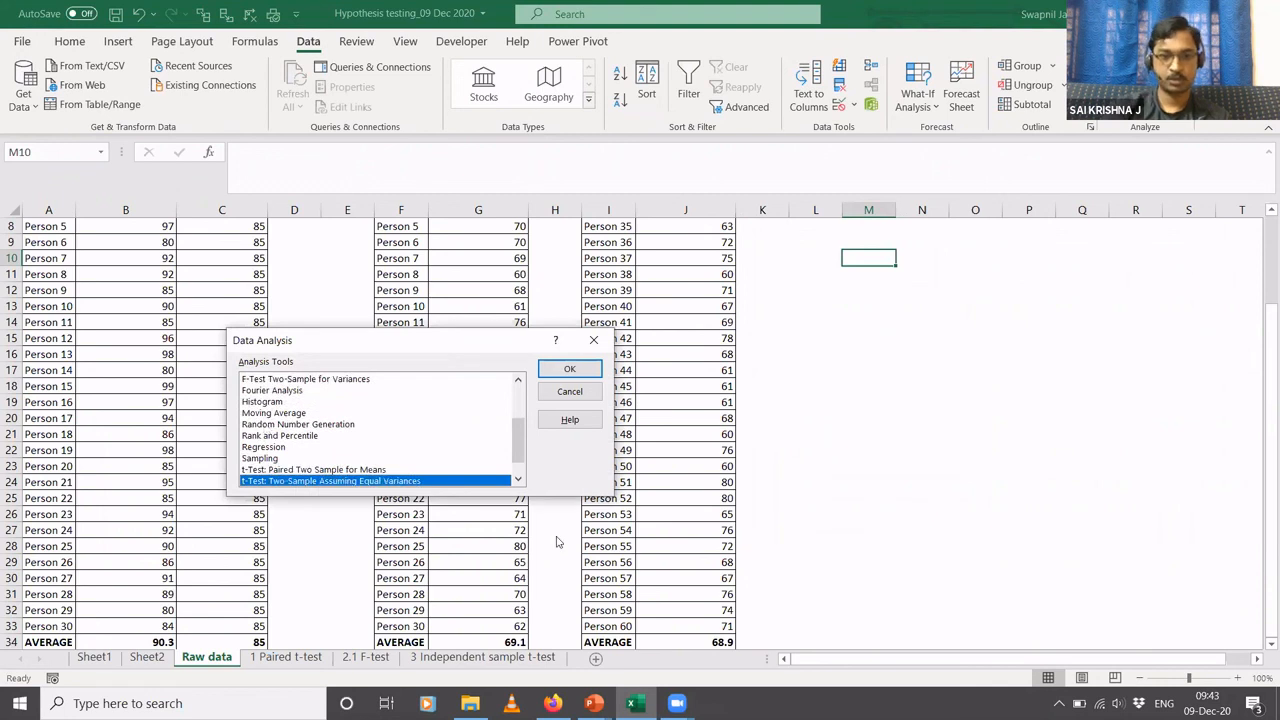
{"action": "left_click", "coordinate": [518, 480]}
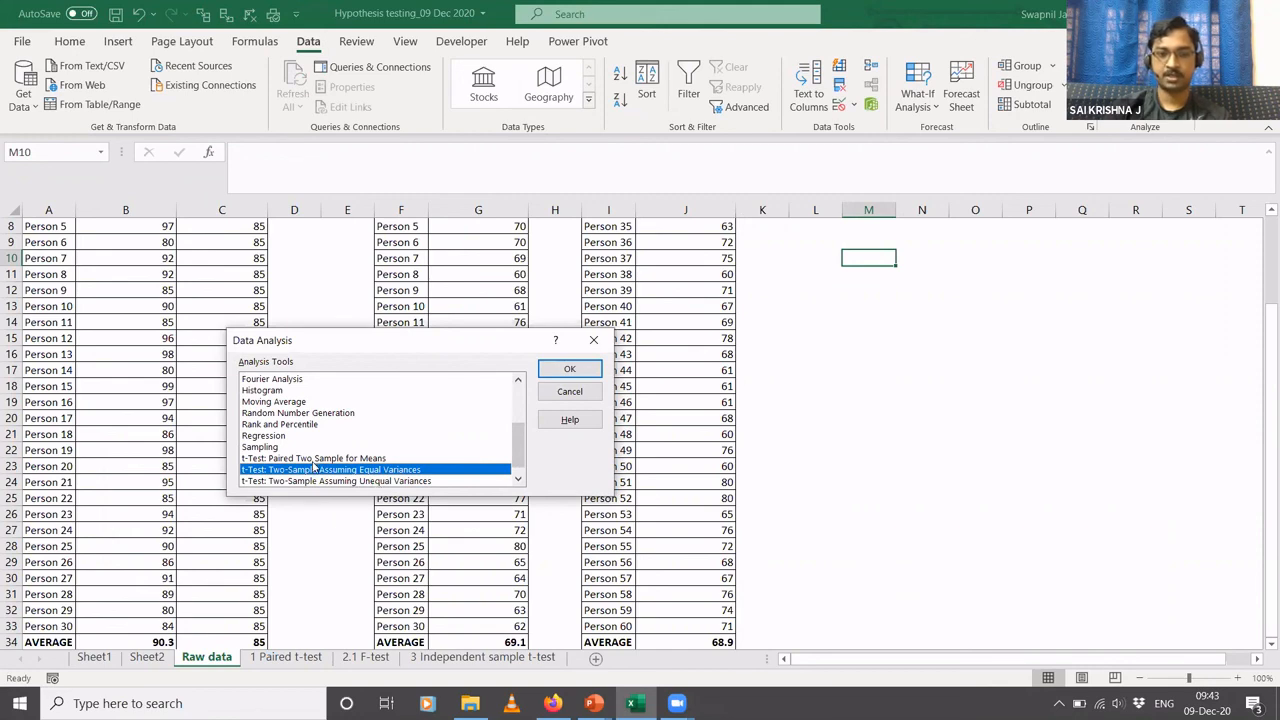
{"action": "left_click", "coordinate": [561, 377]}
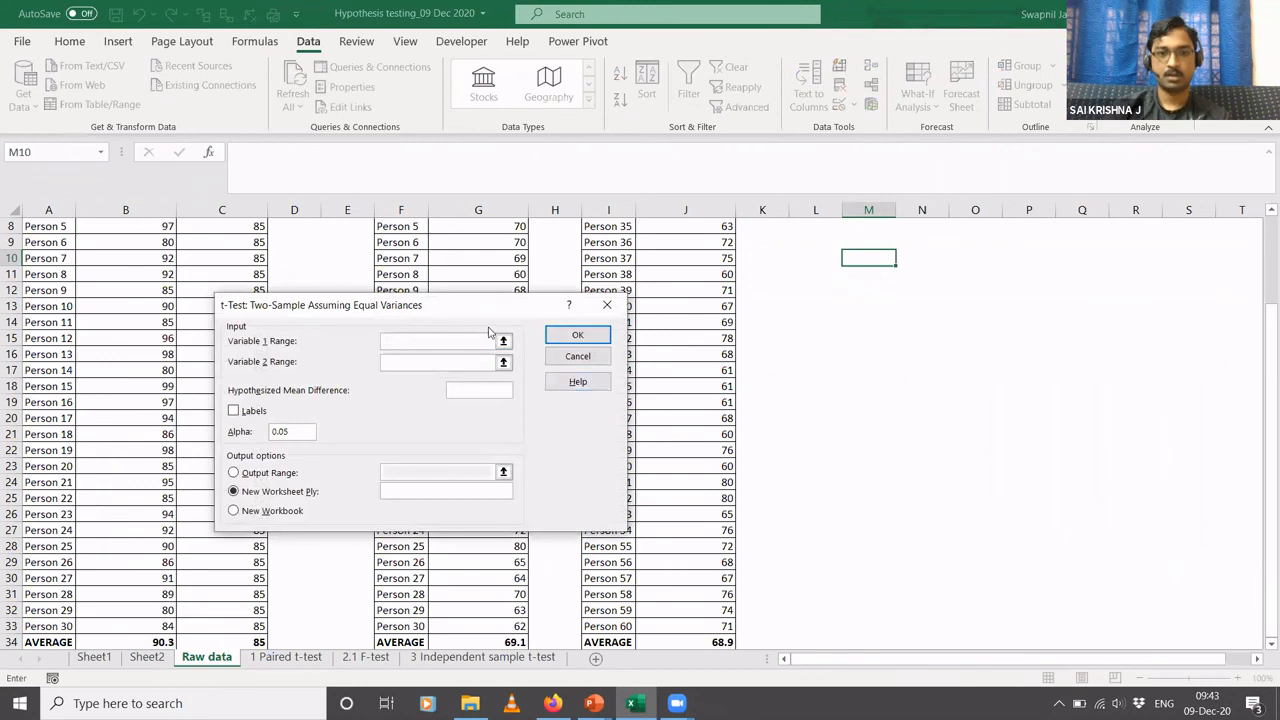
Set the t-test's Variable 1 range to the diet 1 weights with header, $G$3:$G$33
{"action": "left_click", "coordinate": [505, 341]}
{"action": "left_click", "coordinate": [513, 273]}
{"action": "key", "text": "ctrl+Up"}
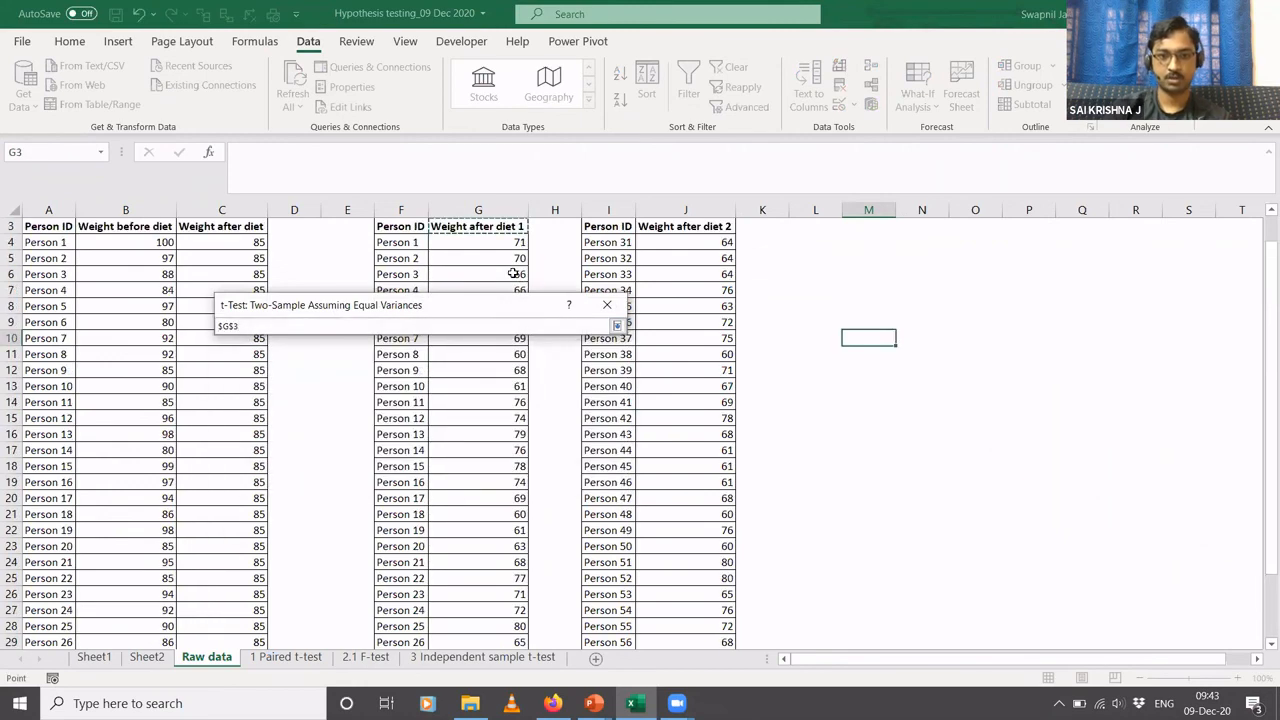
{"action": "key", "text": "ctrl+shift+Down"}
{"action": "key", "text": "shift+Up"}
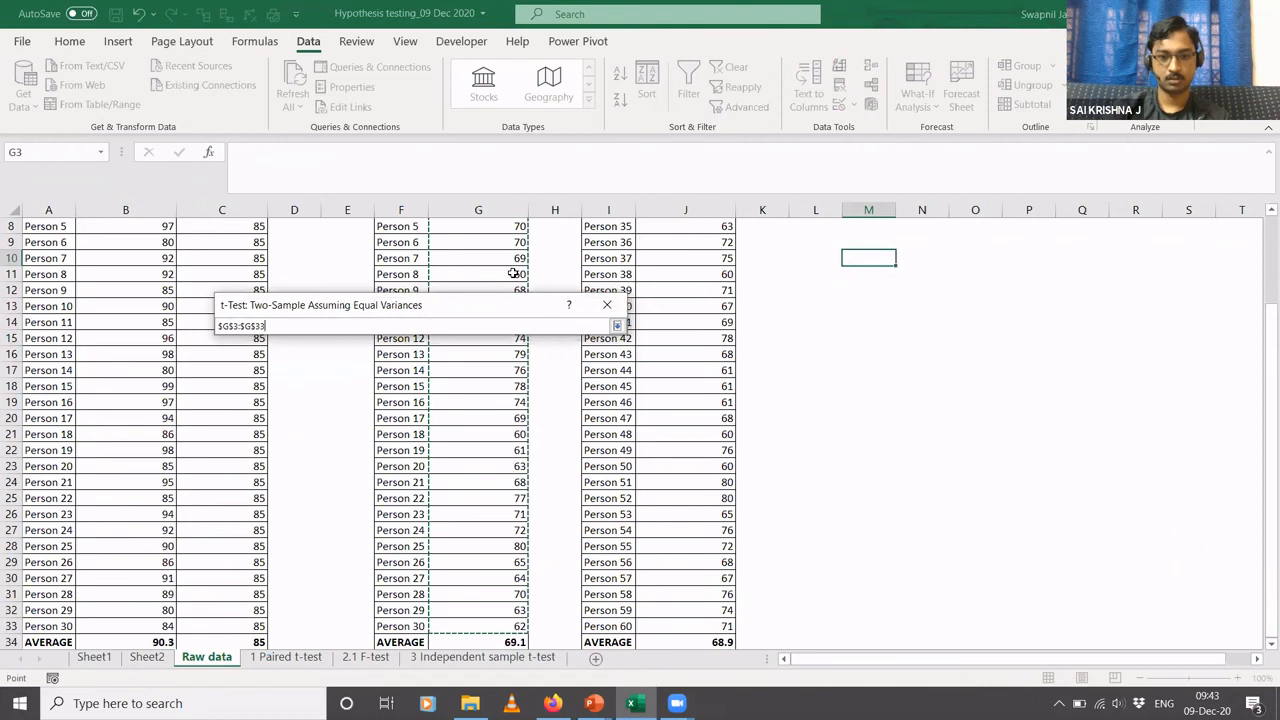
{"action": "left_click", "coordinate": [617, 326]}
Set the t-test's Variable 2 range to the diet 2 weights with header, $J$3:$J$33
{"action": "left_click", "coordinate": [503, 363]}
{"action": "left_click", "coordinate": [678, 356]}
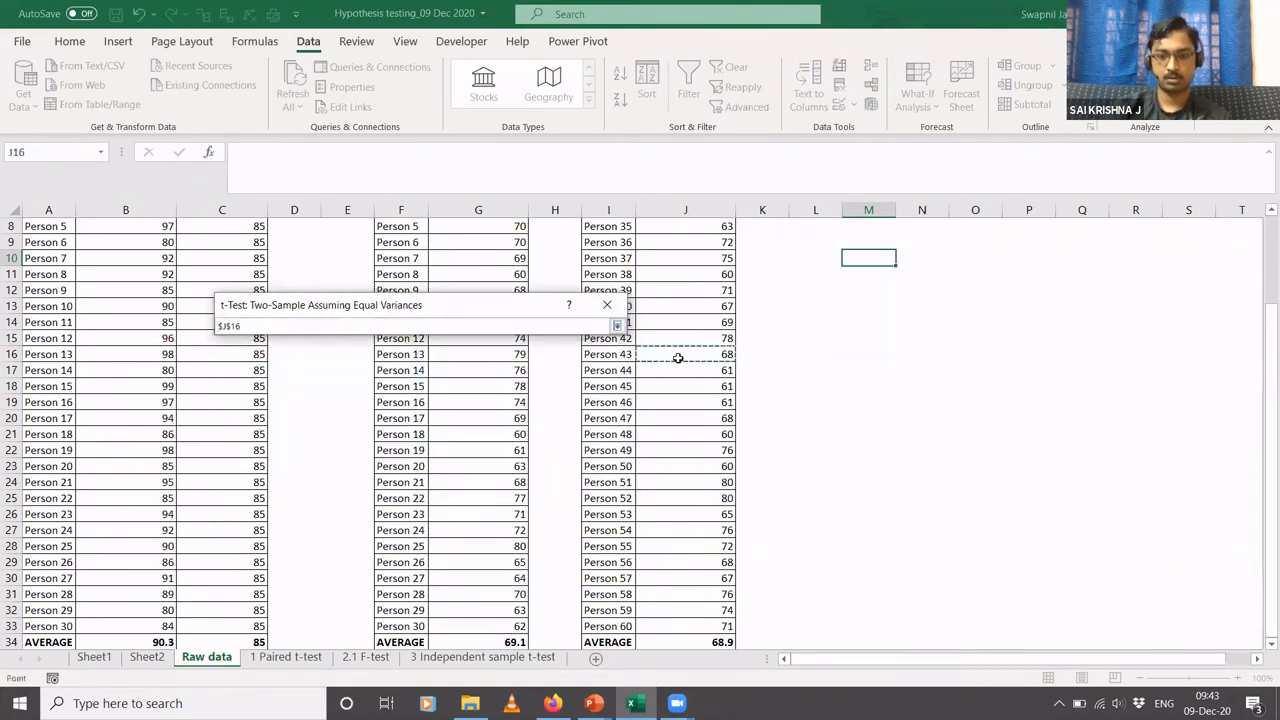
{"action": "key", "text": "ctrl+Up"}
{"action": "key", "text": "ctrl+shift+Down"}
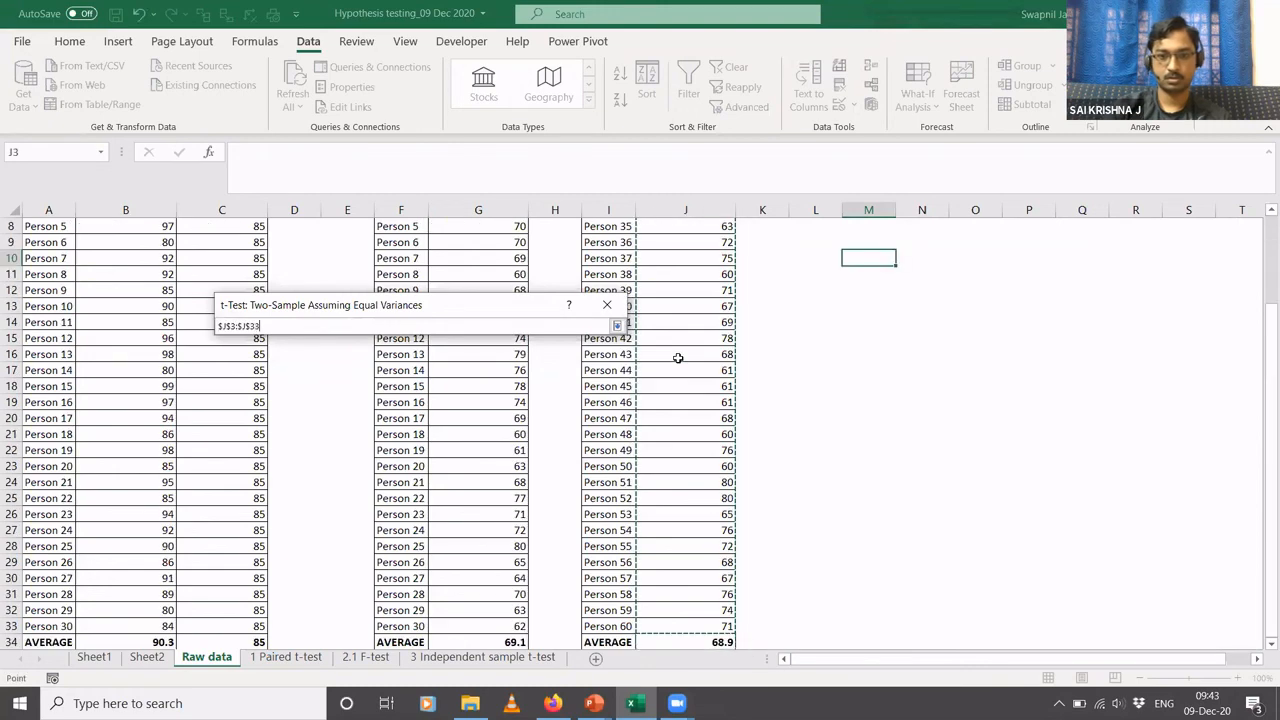
{"action": "left_click", "coordinate": [617, 326]}
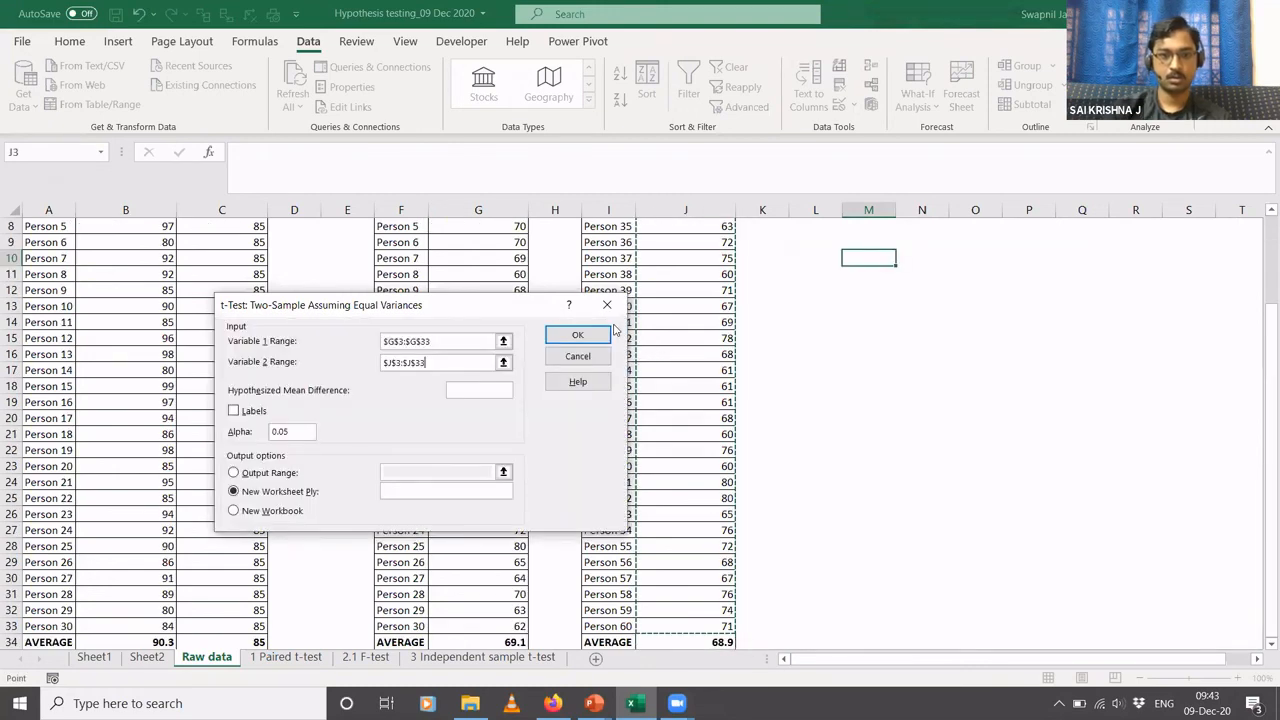
Set the hypothesized mean difference to 0, enable Labels, and output the t-test to a new worksheet
{"action": "left_click", "coordinate": [473, 390]}
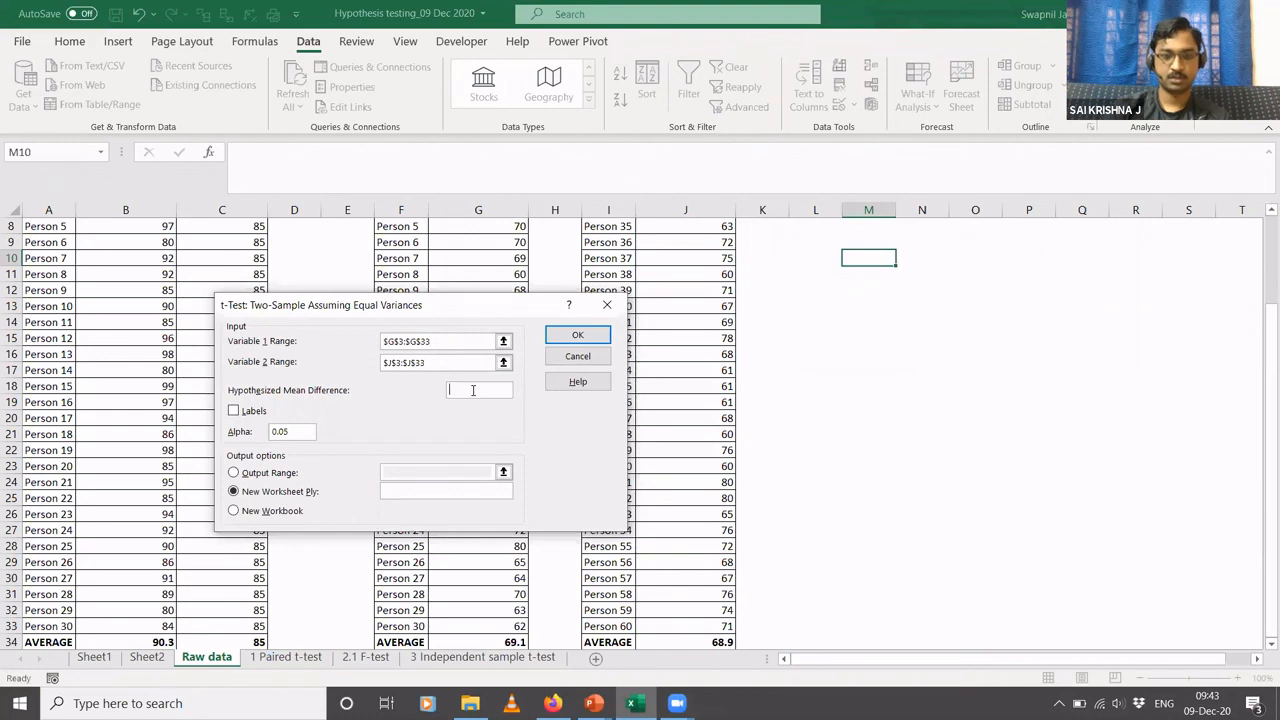
{"action": "left_click", "coordinate": [234, 411]}
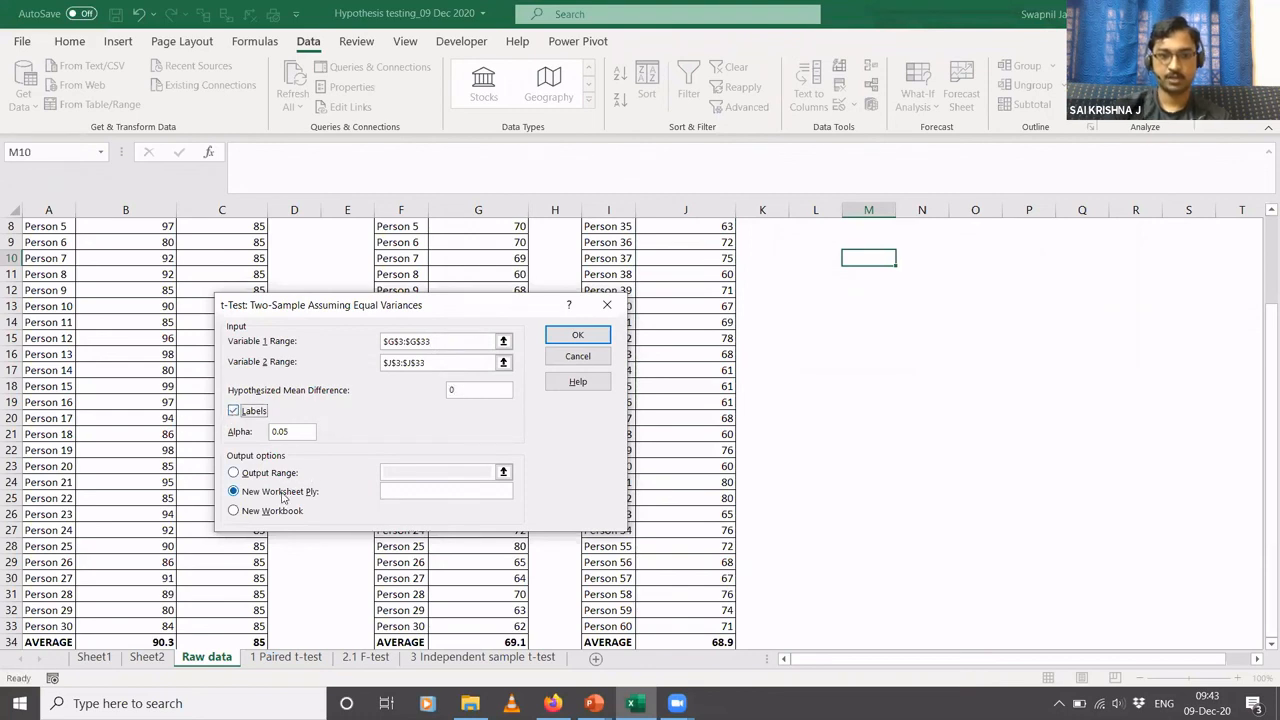
{"action": "left_click", "coordinate": [586, 341]}
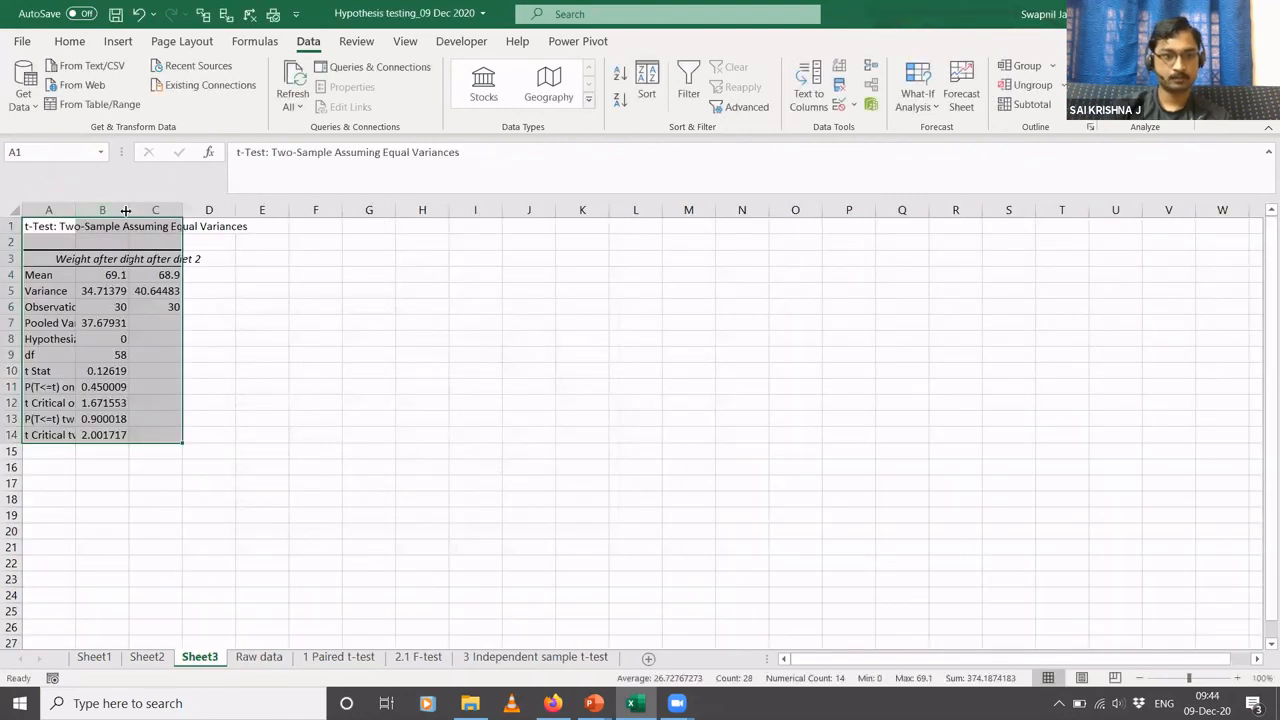
Widen columns A, B and C of the t-test output to fit their labels and values
{"action": "double_click", "coordinate": [128, 210]}
{"action": "double_click", "coordinate": [229, 210]}
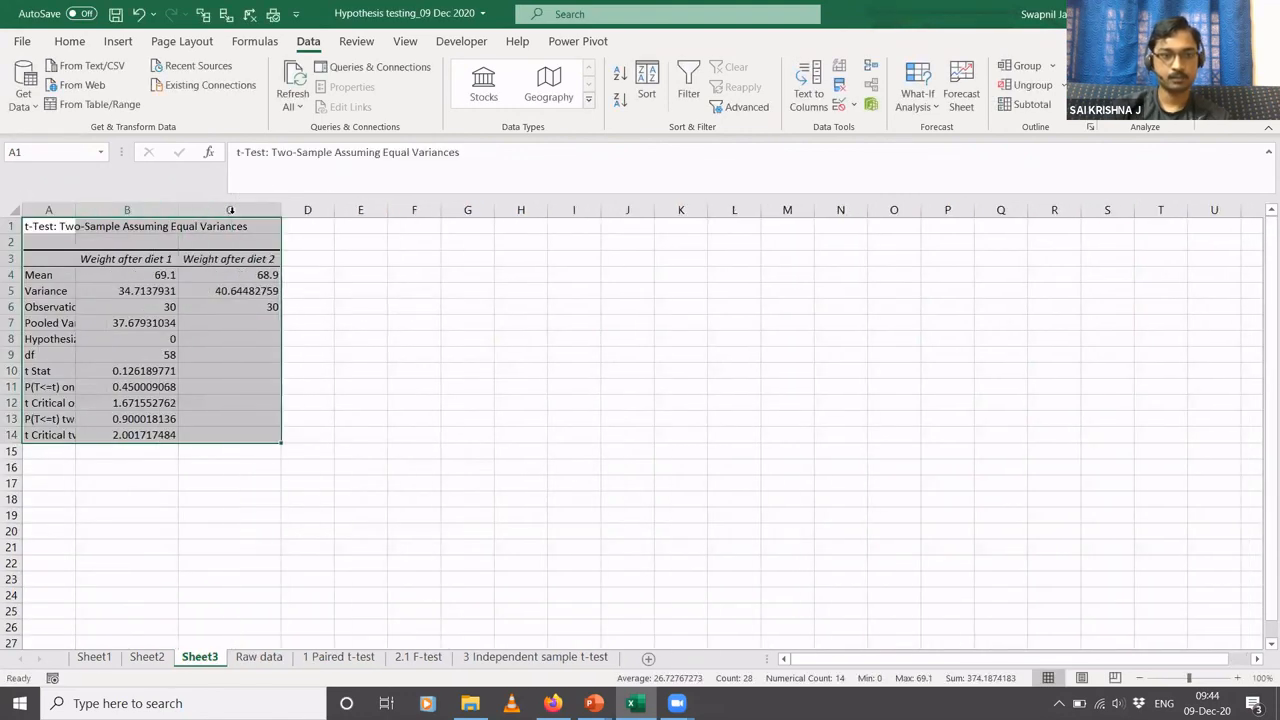
{"action": "double_click", "coordinate": [78, 204]}
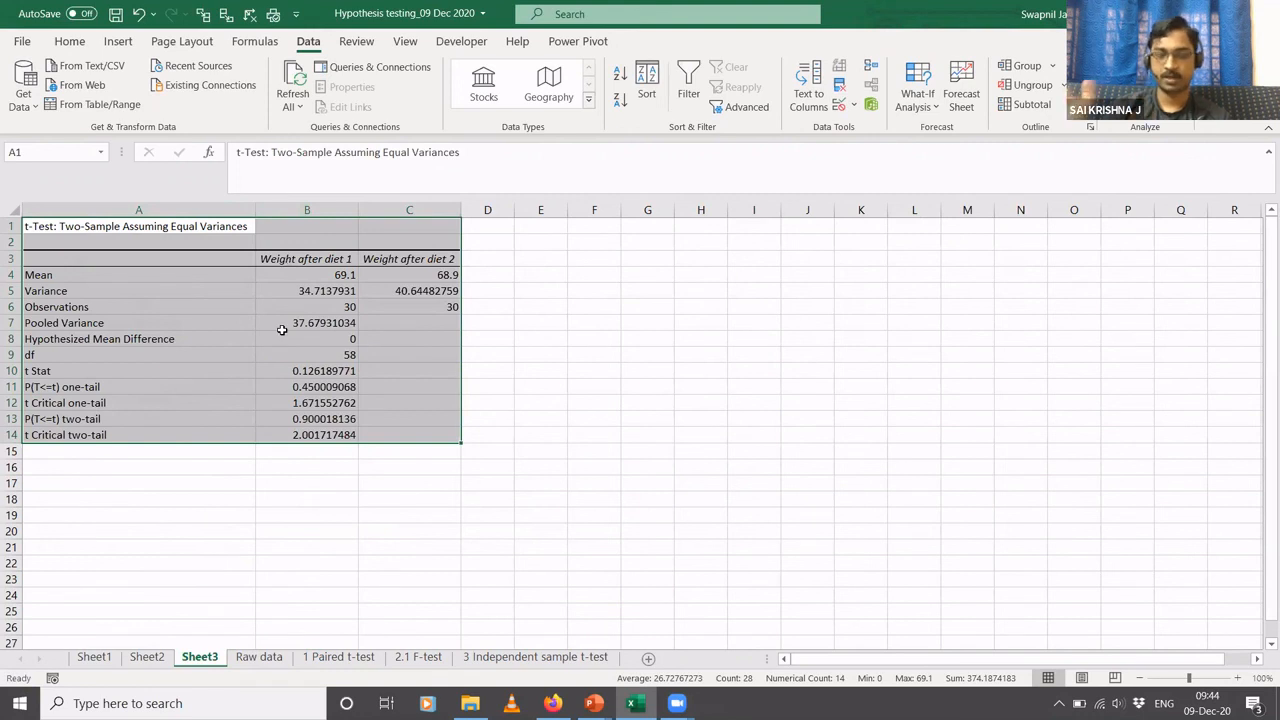
Highlight the P(T<=t) one-tail label and its value, cells A11:B11, with yellow fill
{"action": "left_click", "coordinate": [228, 389]}
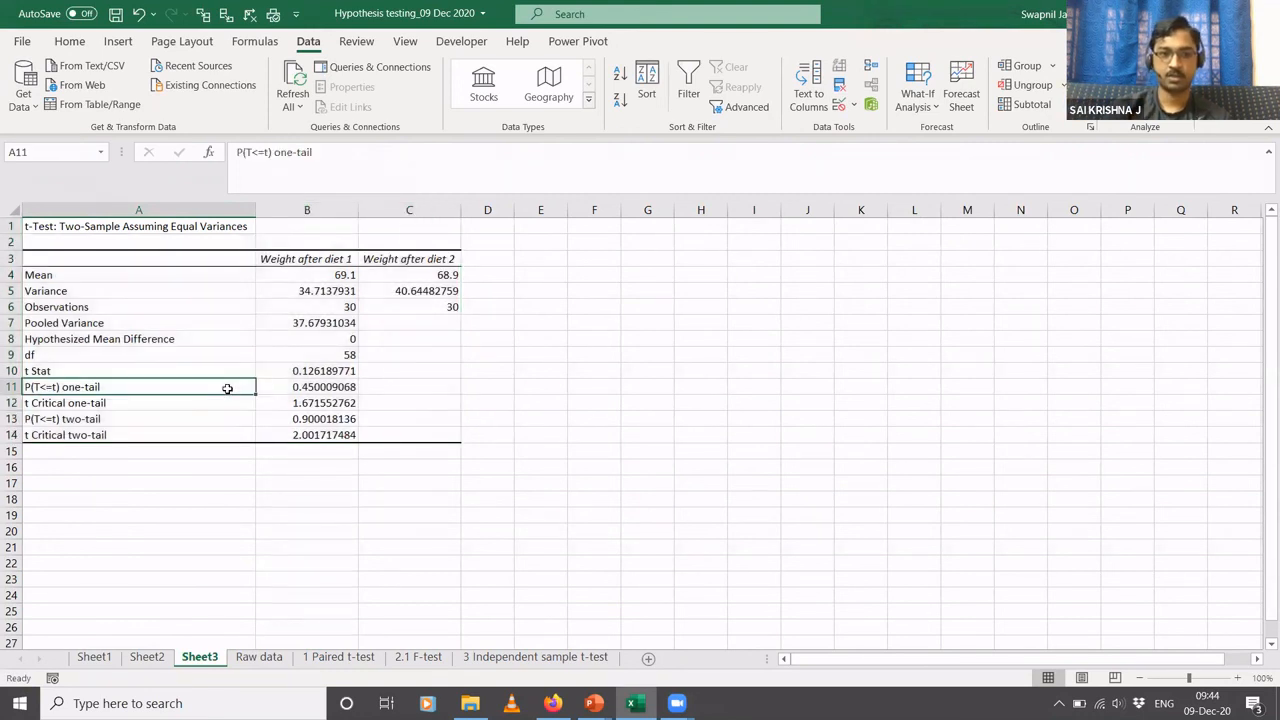
{"action": "key", "text": "shift+Right"}
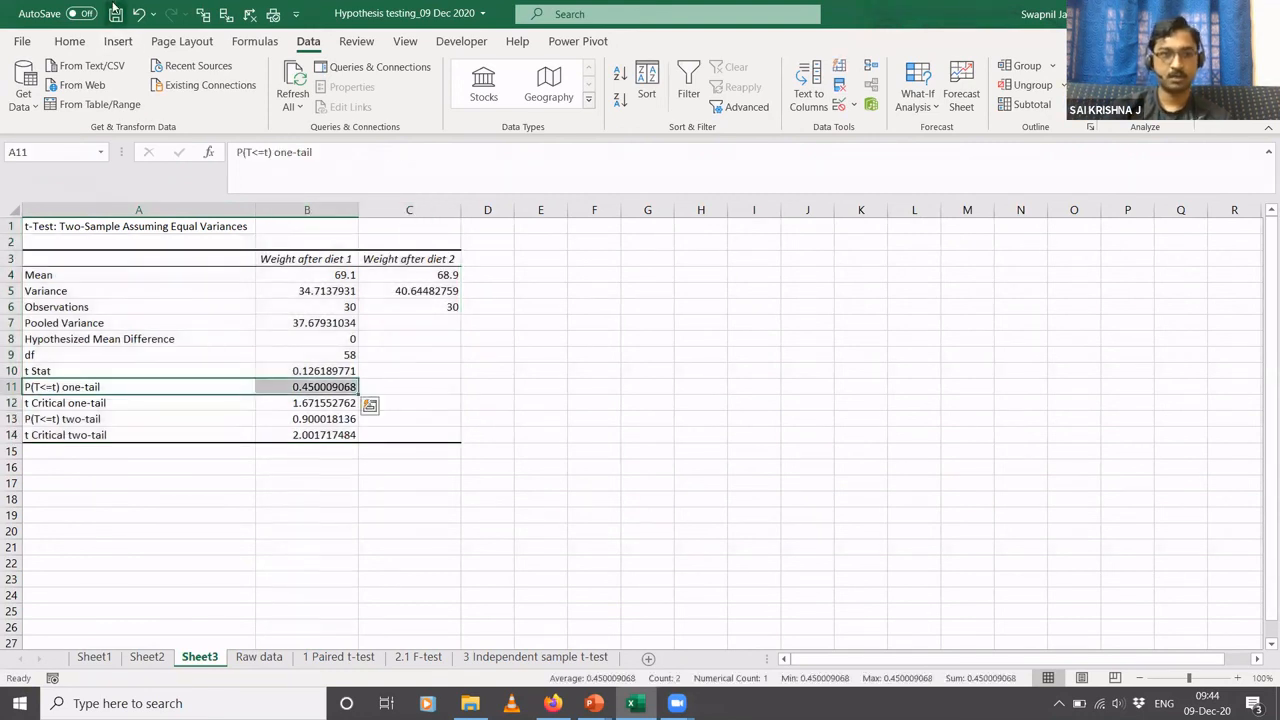
{"action": "left_click", "coordinate": [70, 41]}
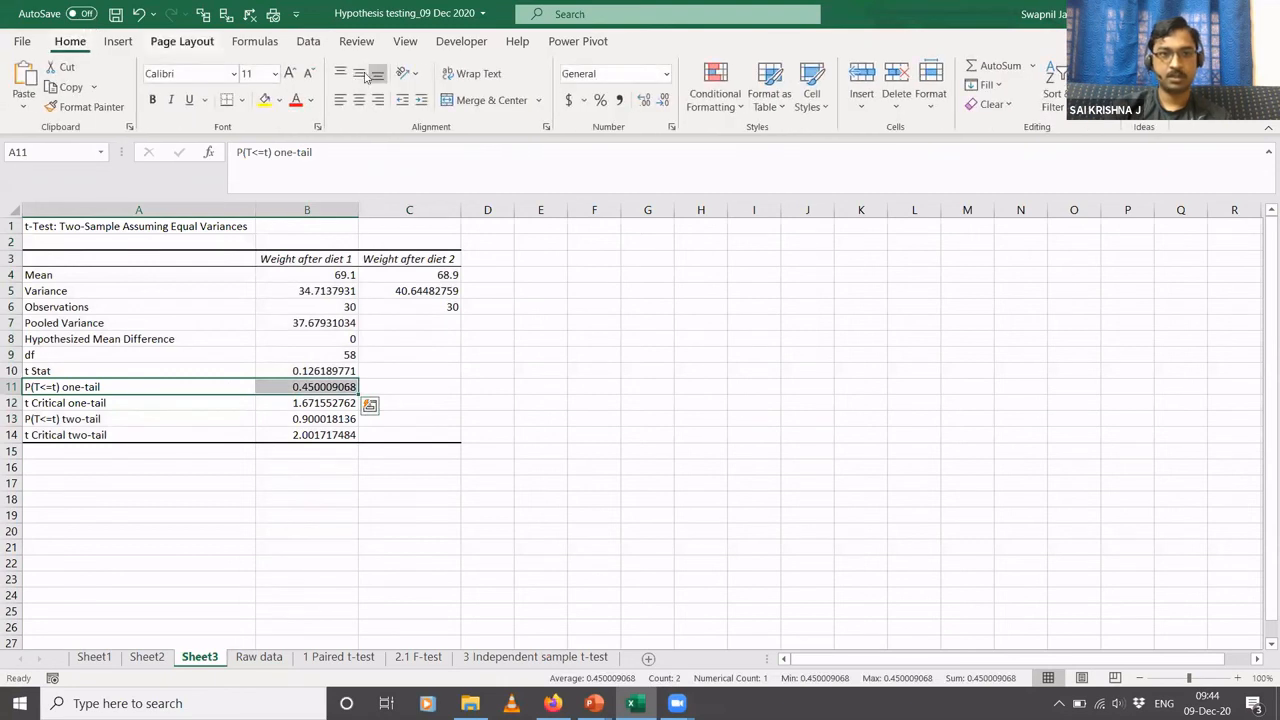
{"action": "left_click", "coordinate": [264, 99]}
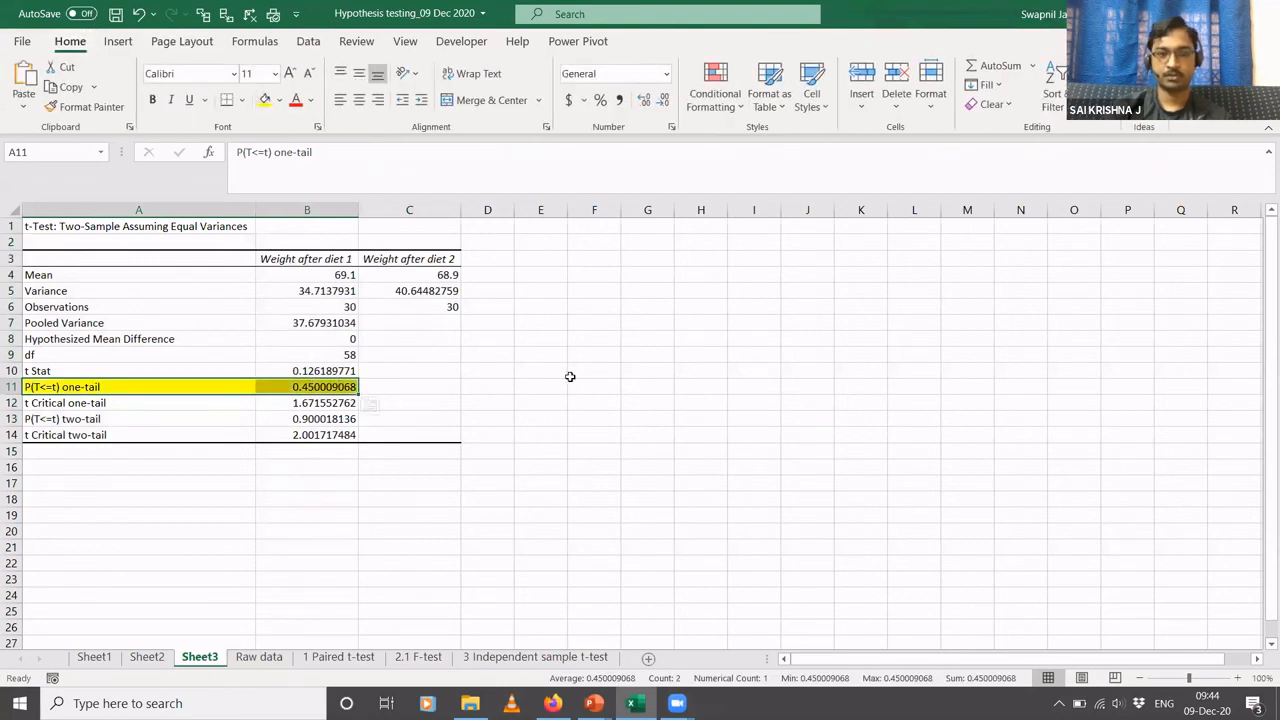
{"action": "left_click", "coordinate": [521, 382]}
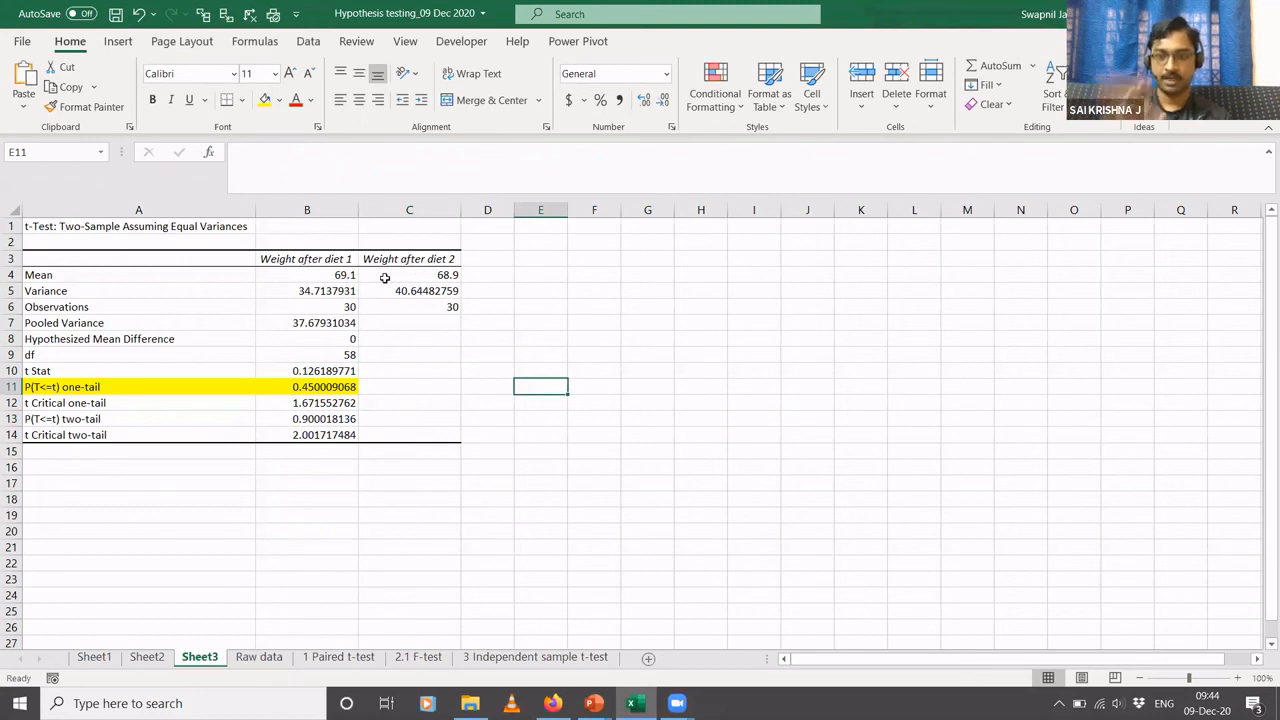
Compare the average weights after diet 1 and diet 2 in row 34 of the Raw data sheet
{"action": "left_click", "coordinate": [252, 658]}
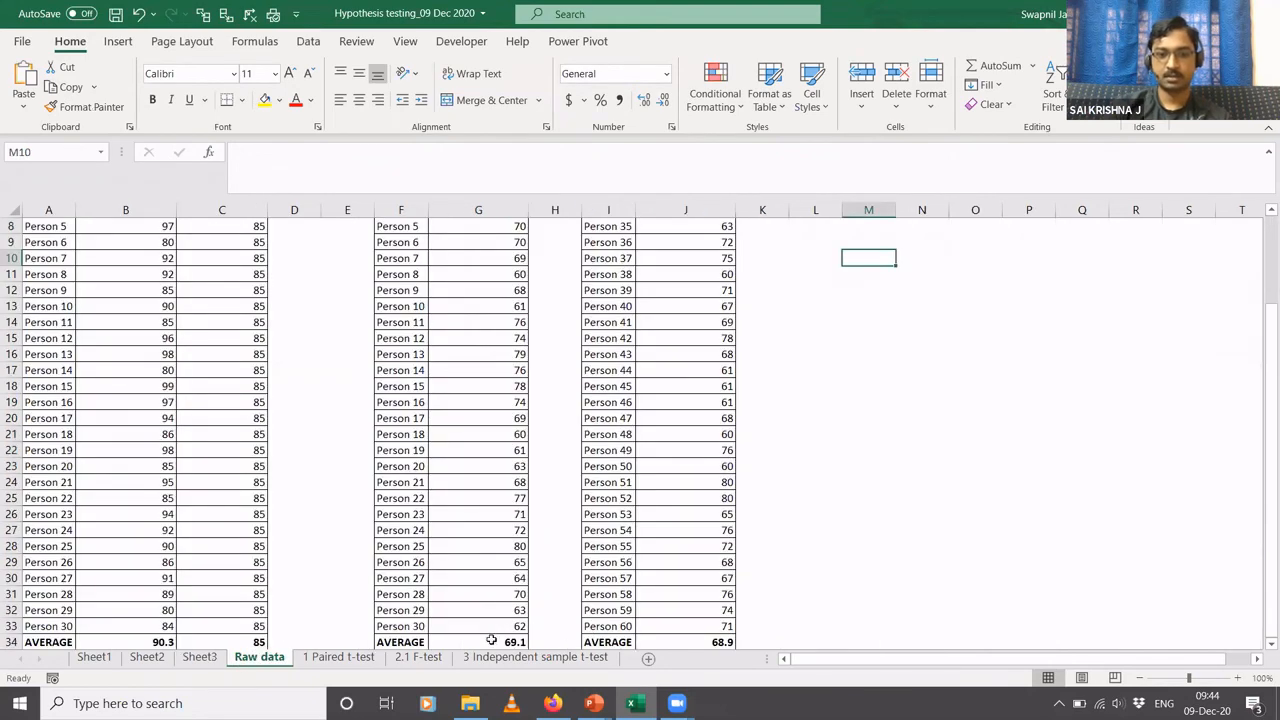
{"action": "left_click", "coordinate": [491, 640]}
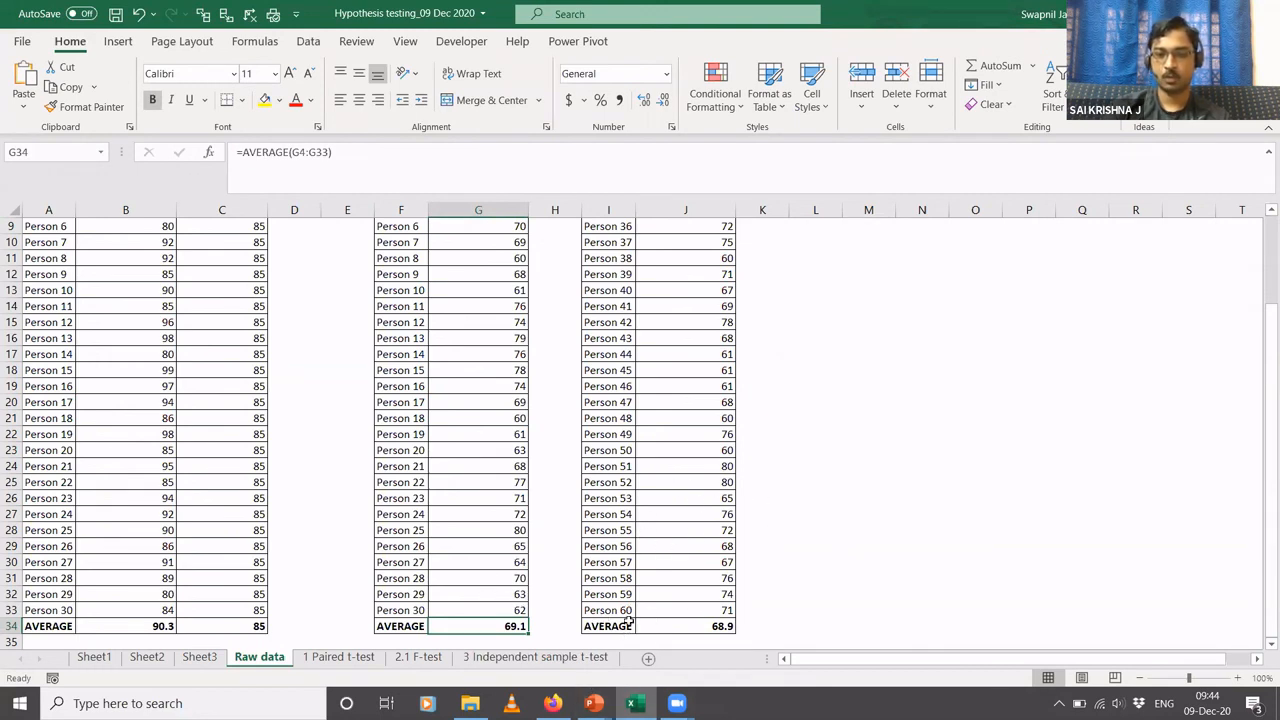
{"action": "left_click", "coordinate": [676, 531]}
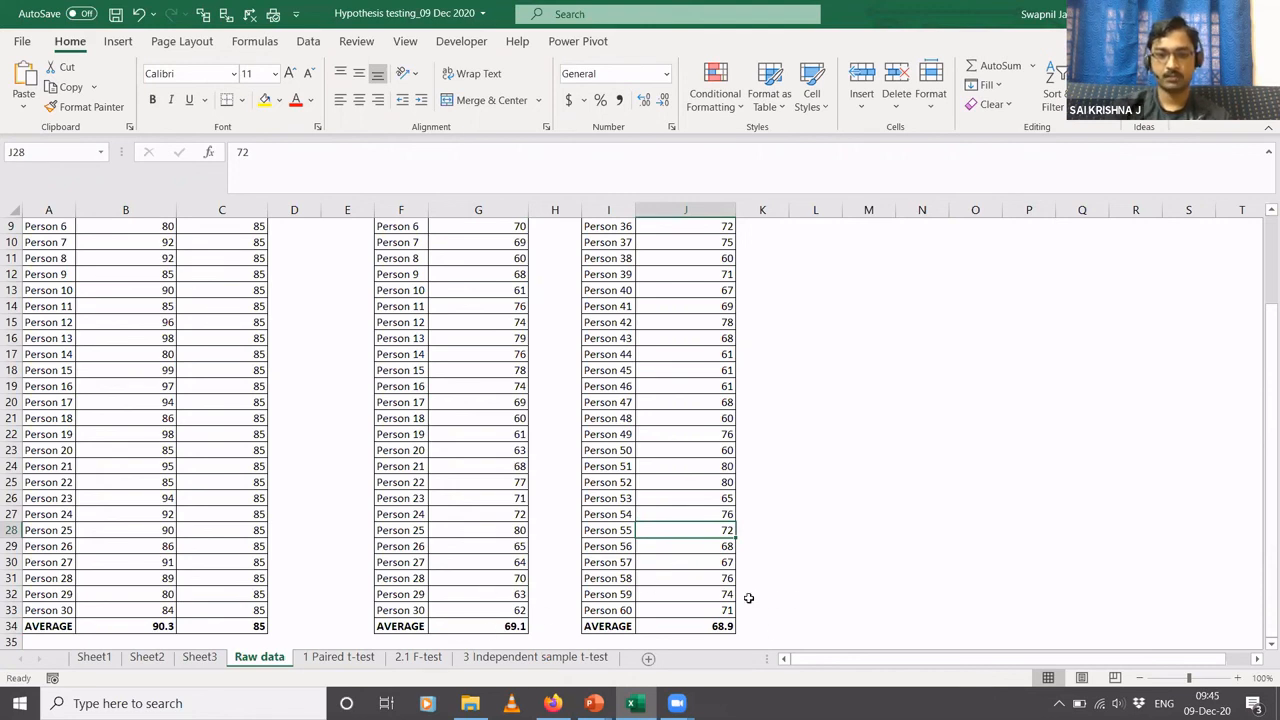
{"action": "left_click", "coordinate": [563, 466]}
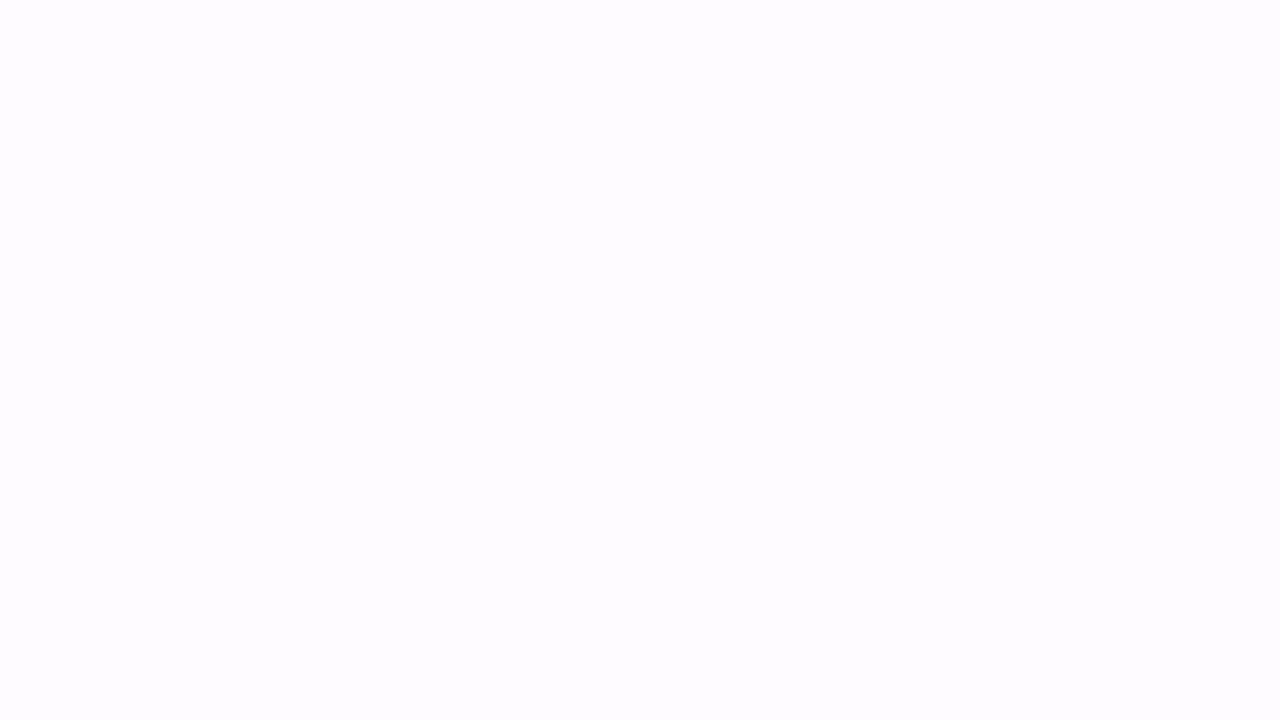